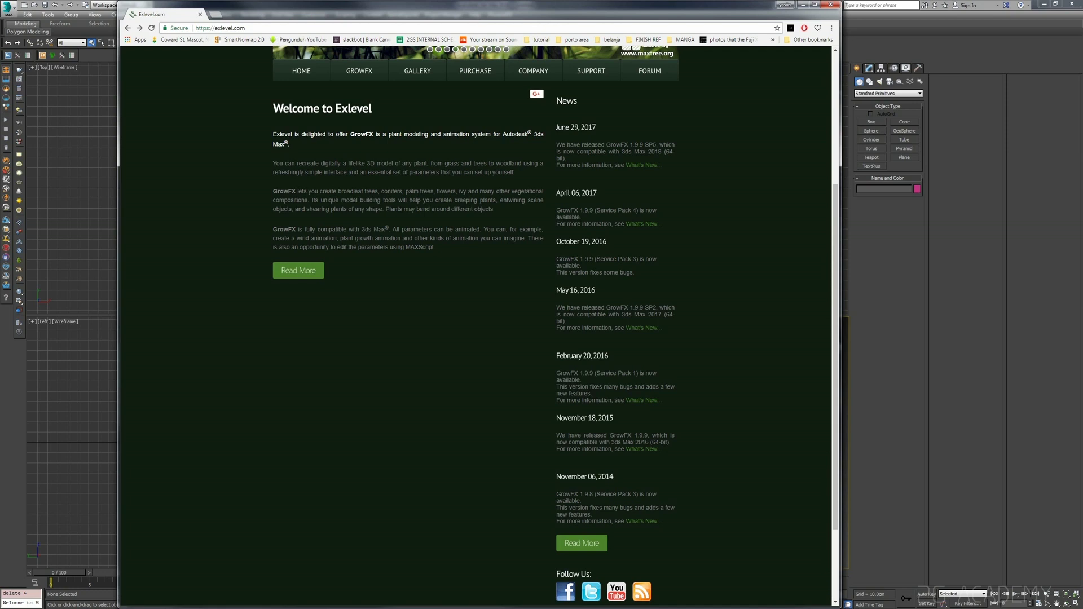
# Open the exlevel.com GALLERY page and browse down through the GrowFX render thumbnails.
pyautogui.scroll(-1, 399, 367)
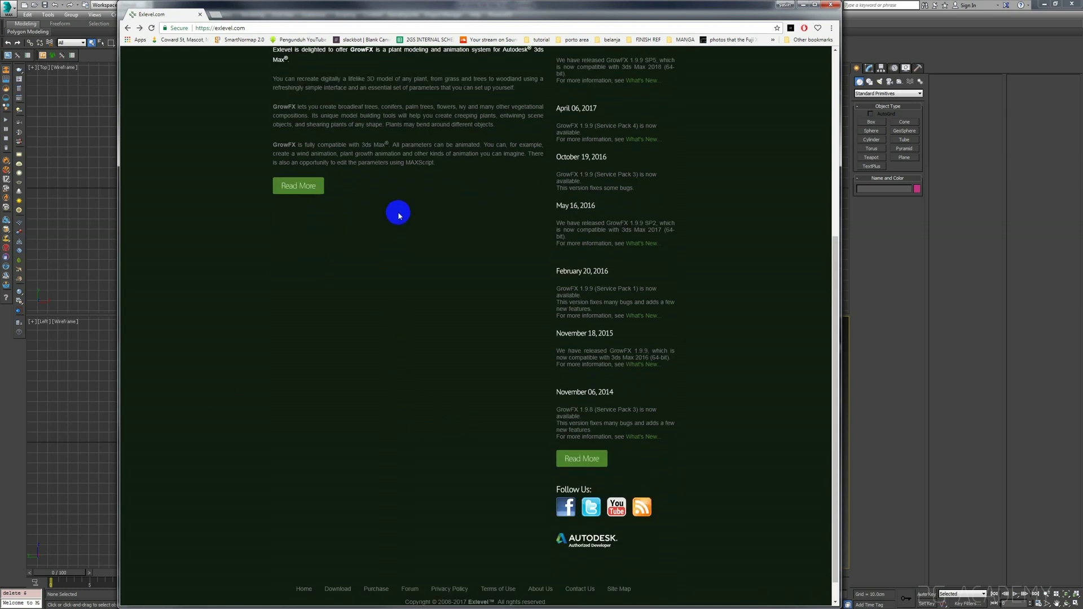
pyautogui.scroll(2, 371, 160)
pyautogui.click(412, 117)
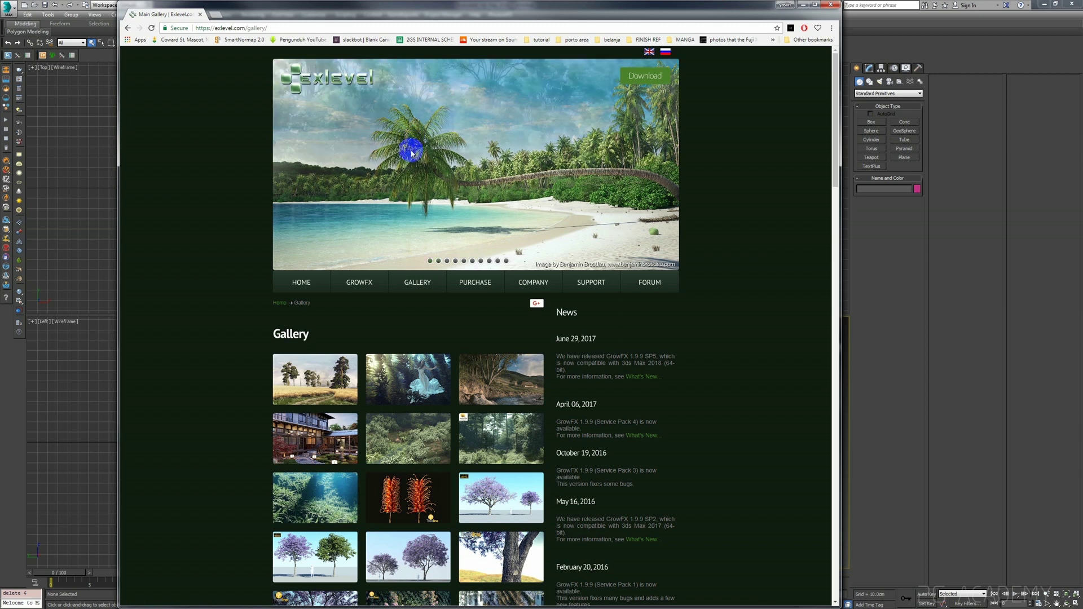
pyautogui.scroll(-1, 404, 200)
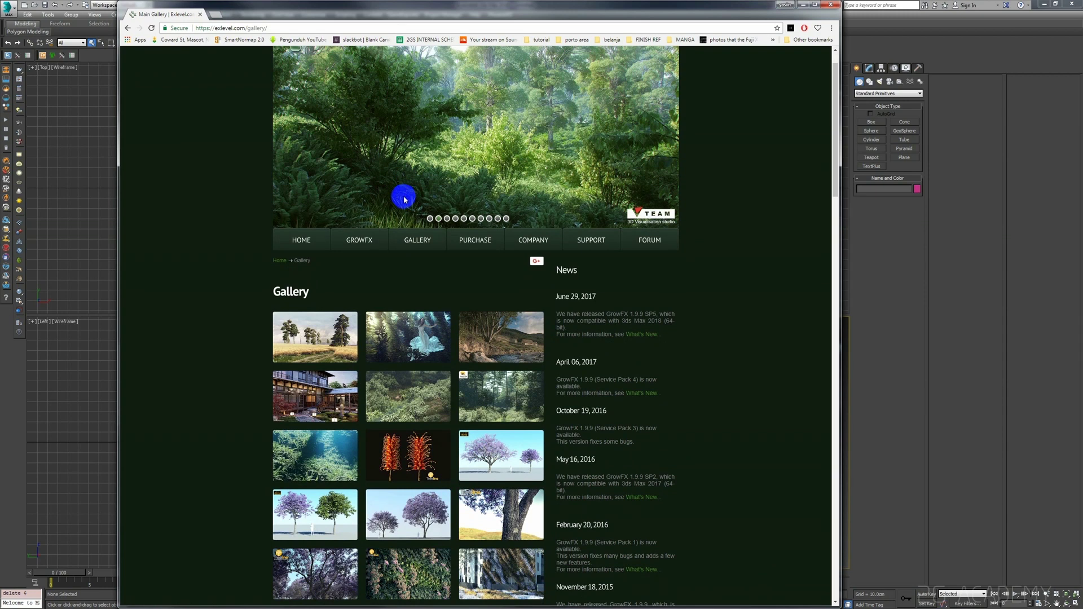
pyautogui.scroll(-1, 404, 200)
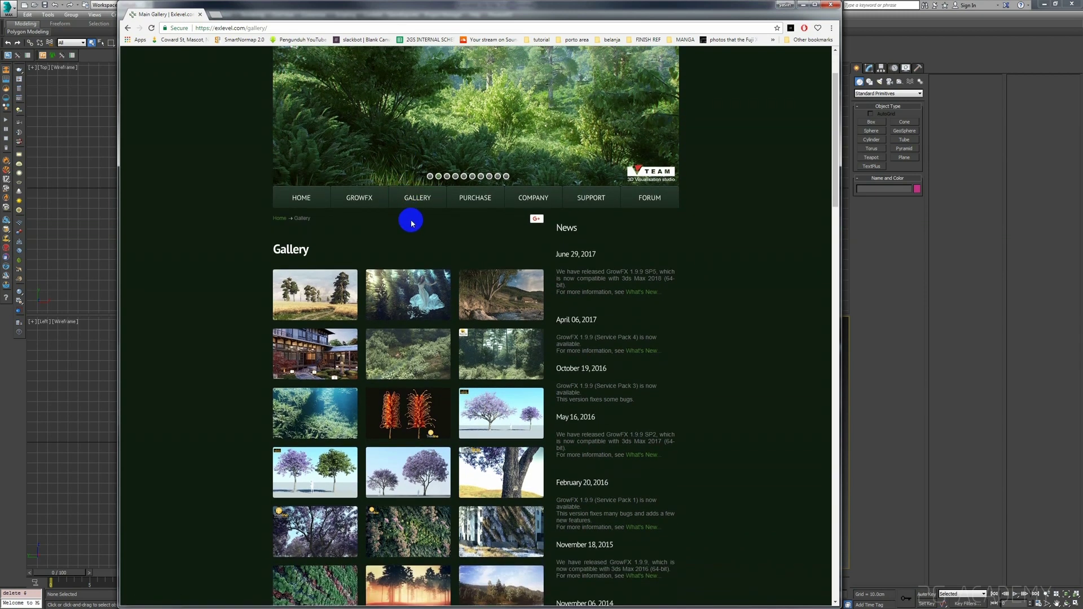
pyautogui.scroll(-1, 411, 226)
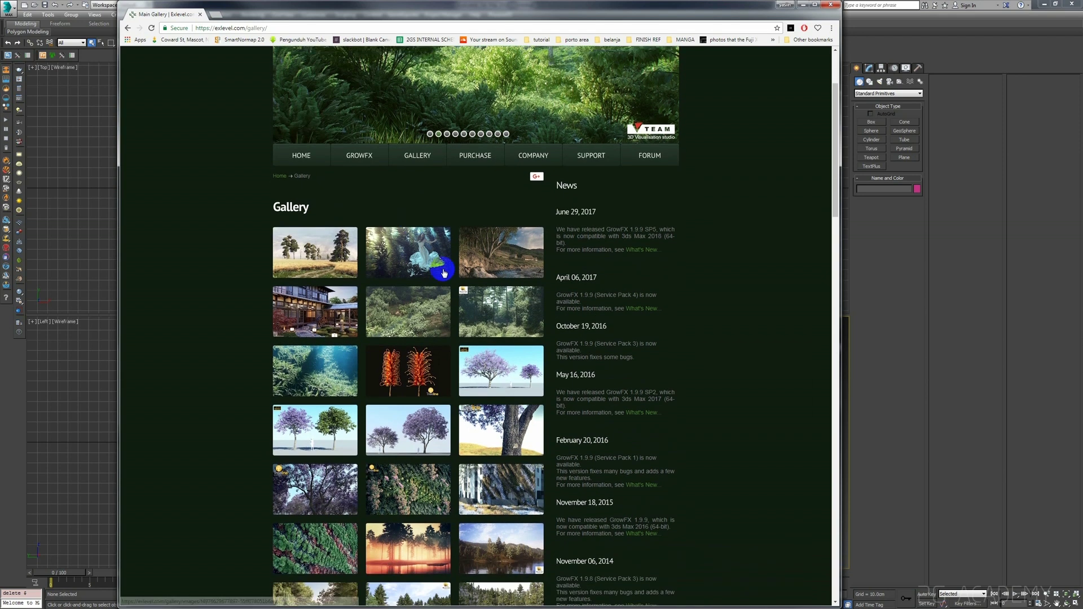
pyautogui.scroll(-1, 444, 270)
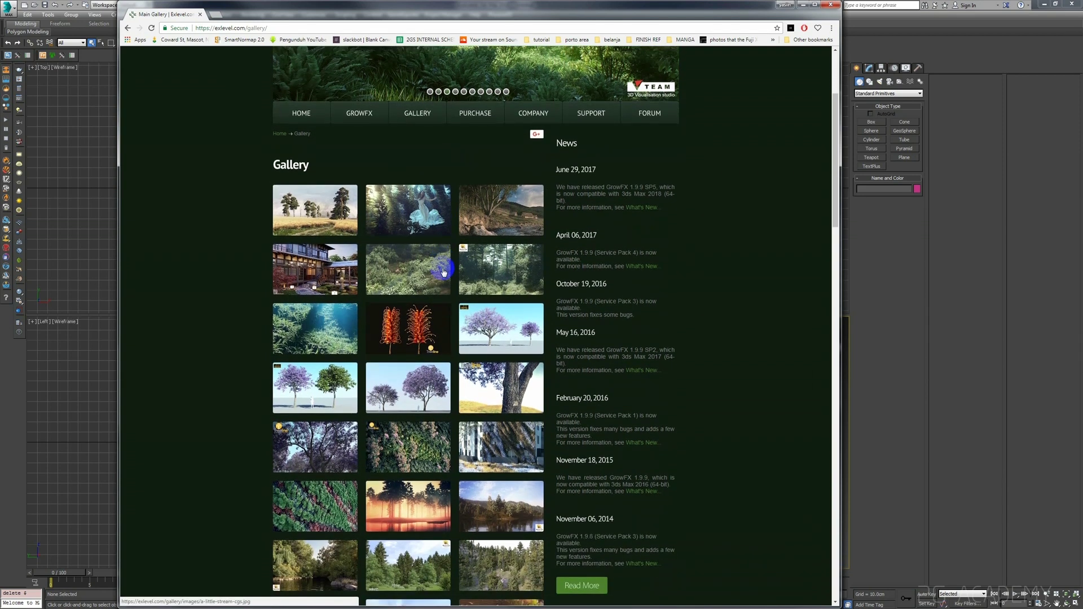
pyautogui.scroll(-2, 444, 271)
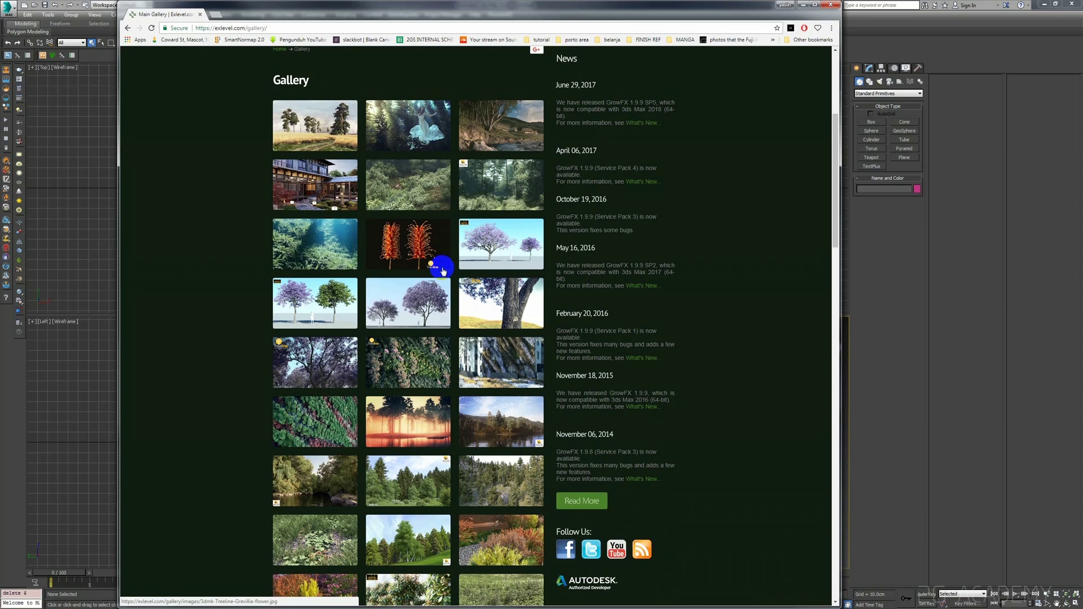
pyautogui.scroll(-1, 443, 269)
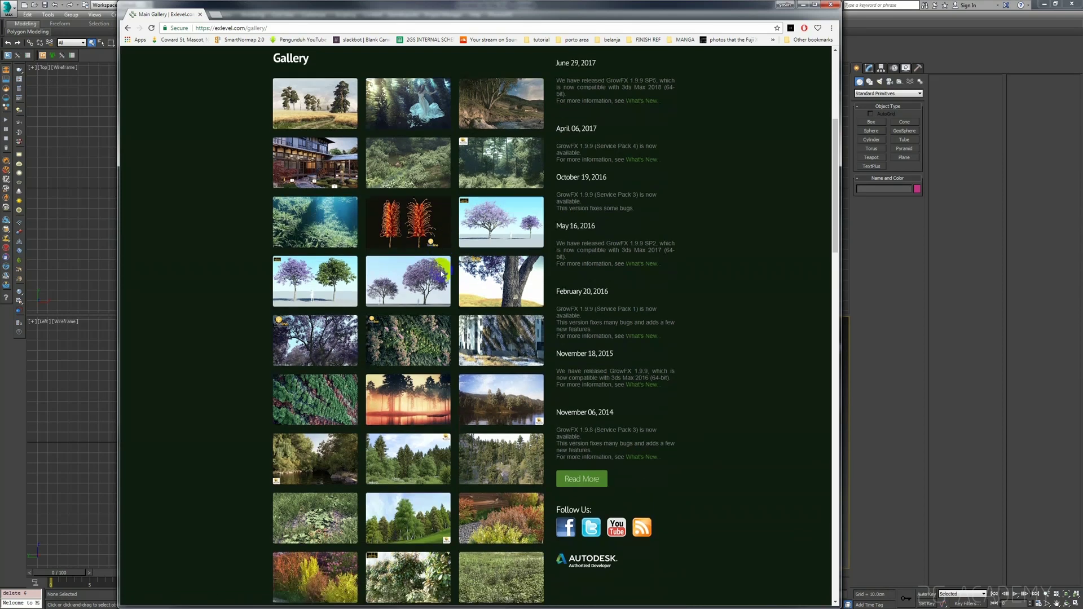
pyautogui.scroll(-1, 442, 274)
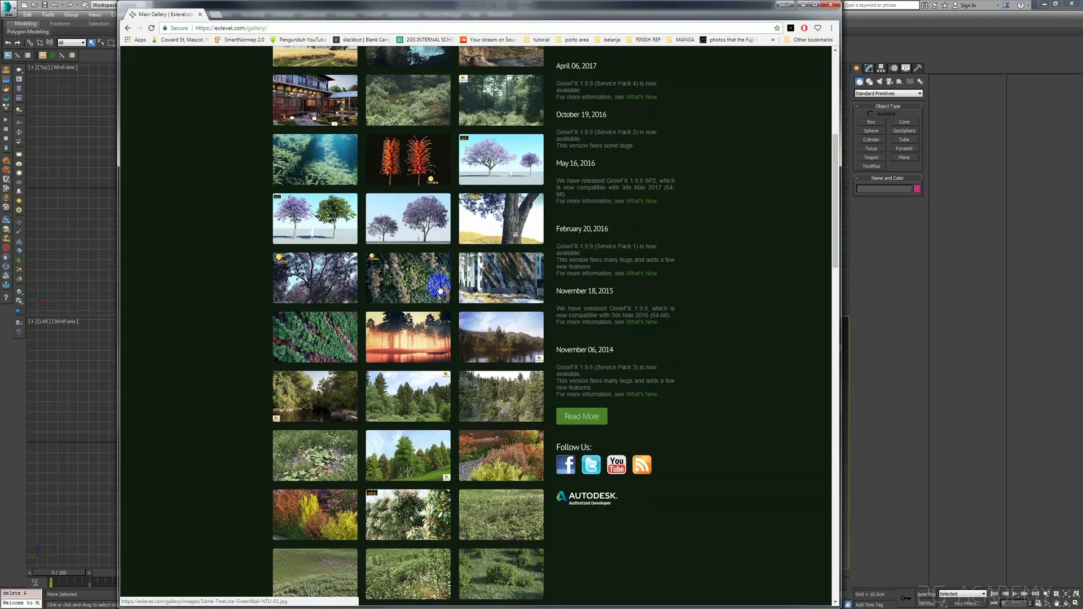
pyautogui.scroll(-1, 451, 277)
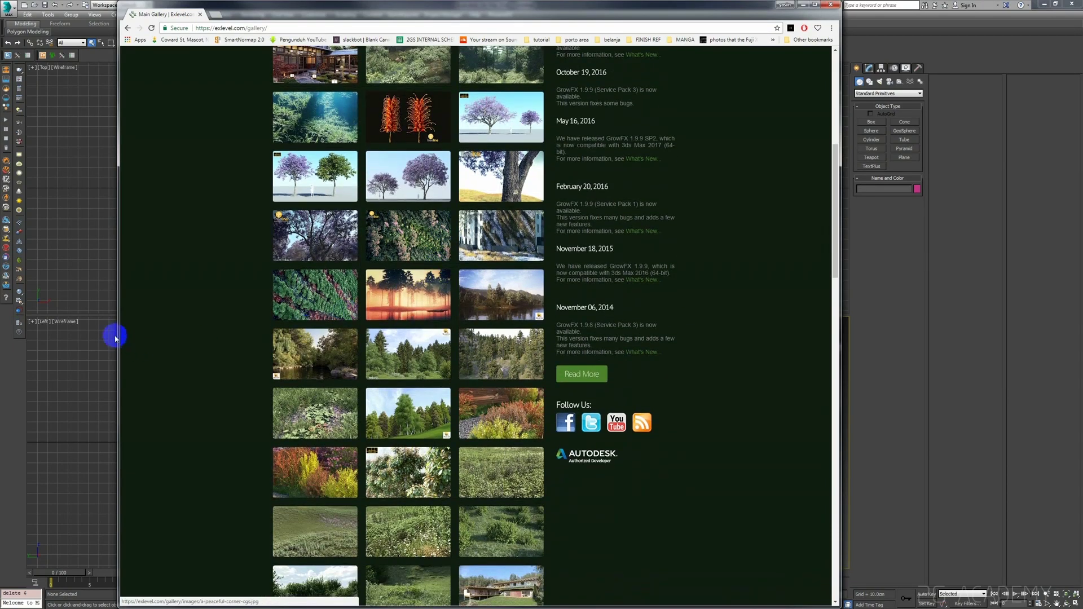
# Create GrowFX001 from the Exlevel object category at the Perspective grid centre.
pyautogui.click(1021, 328)
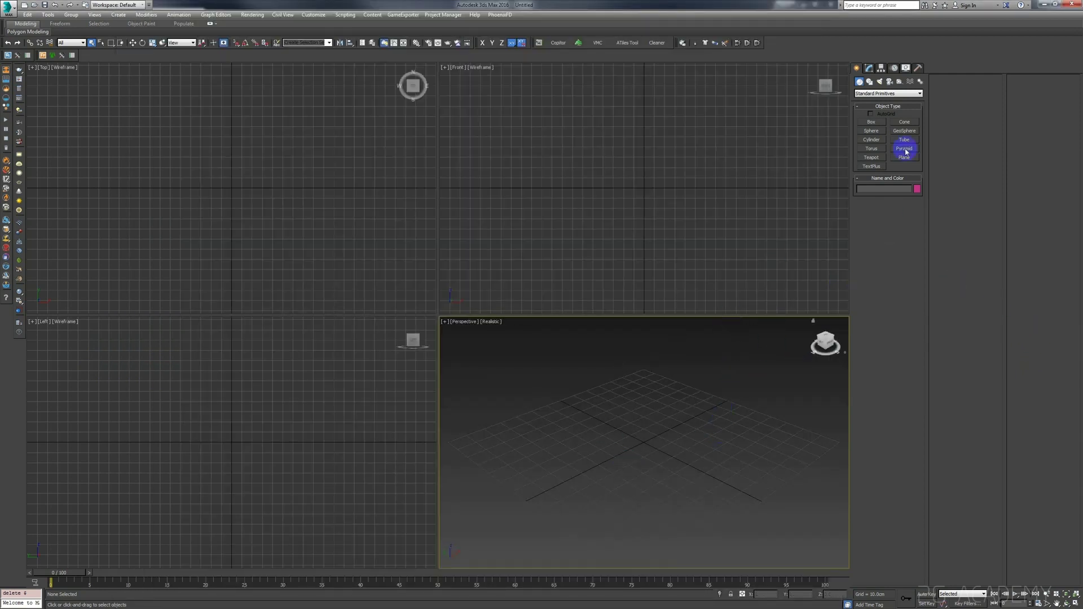
pyautogui.click(888, 93)
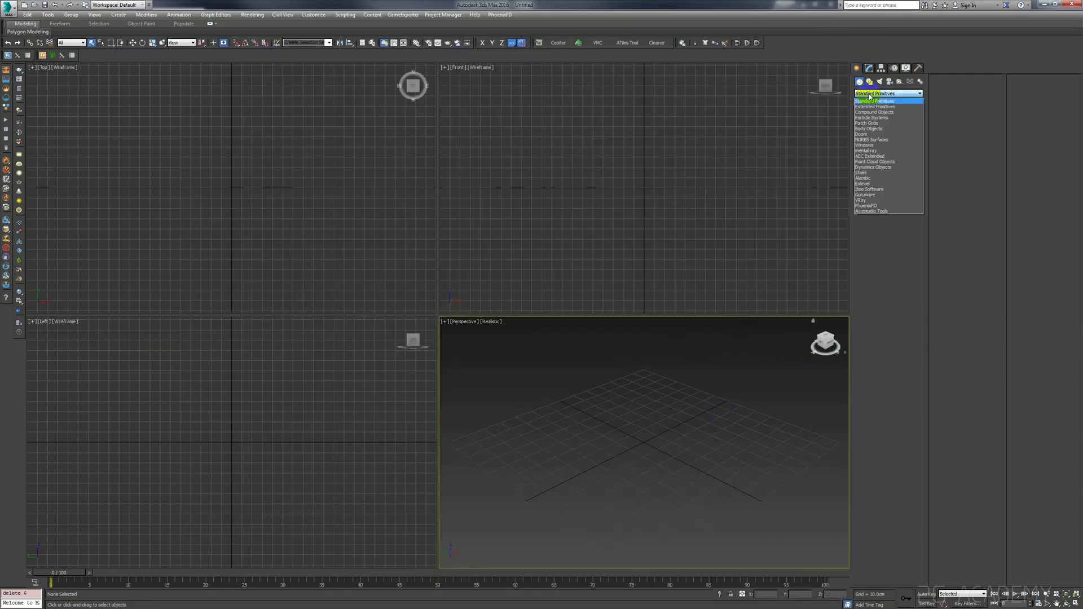
pyautogui.click(879, 184)
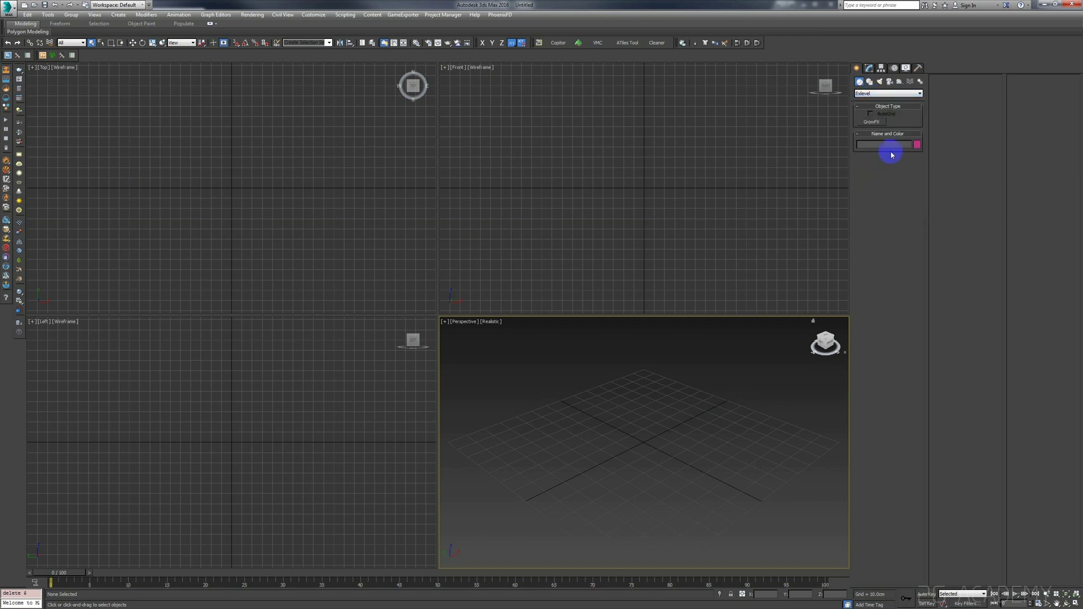
pyautogui.click(872, 123)
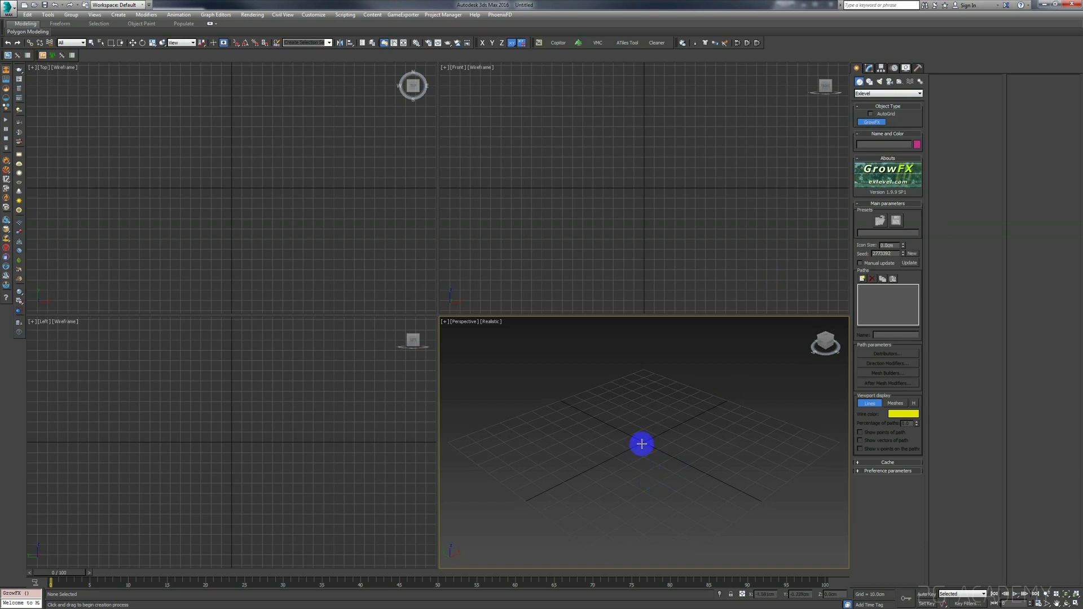
pyautogui.moveTo(642, 444); pyautogui.dragTo(670, 402)
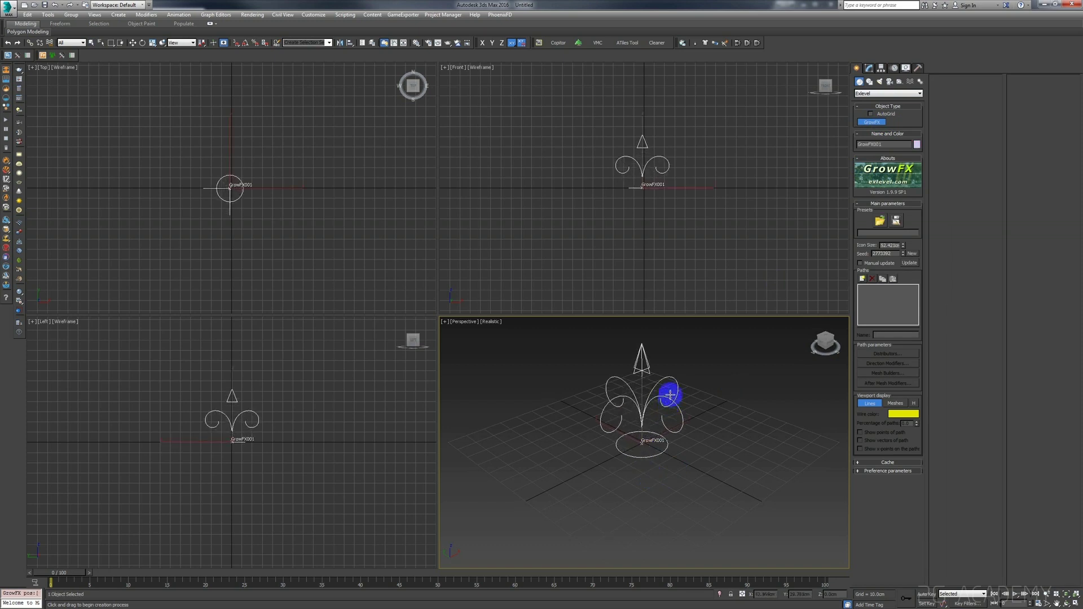
pyautogui.rightClick(722, 472)
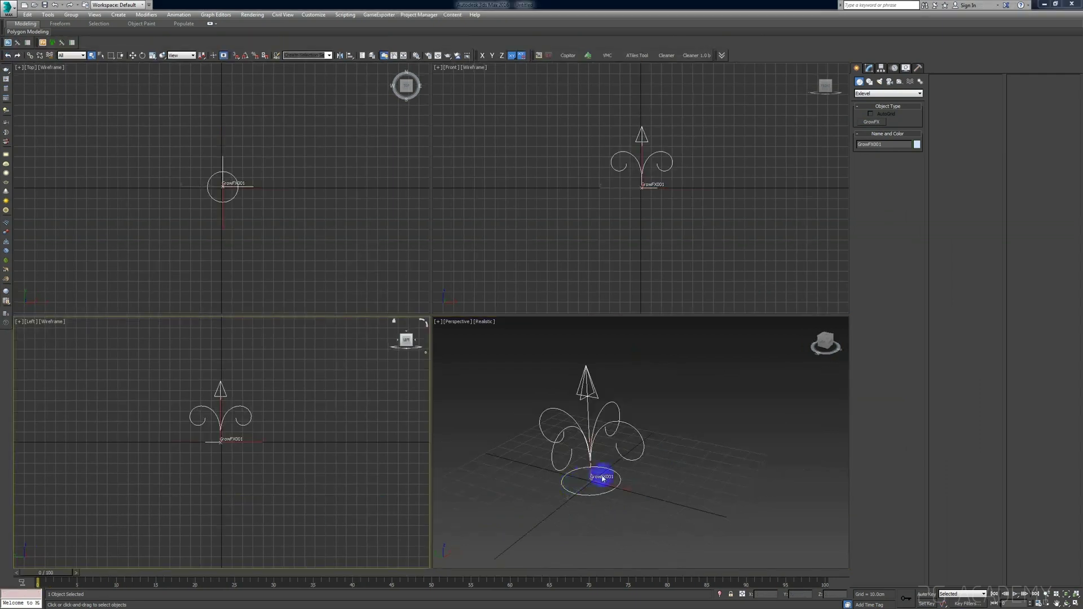
pyautogui.moveTo(602, 478)
pyautogui.keyDown('alt'); pyautogui.mouseDown(button='middle')
pyautogui.moveTo(600, 460)
pyautogui.moveTo(605, 496)
pyautogui.moveTo(597, 465)
pyautogui.moveTo(606, 476)
pyautogui.mouseUp(button='middle'); pyautogui.keyUp('alt')
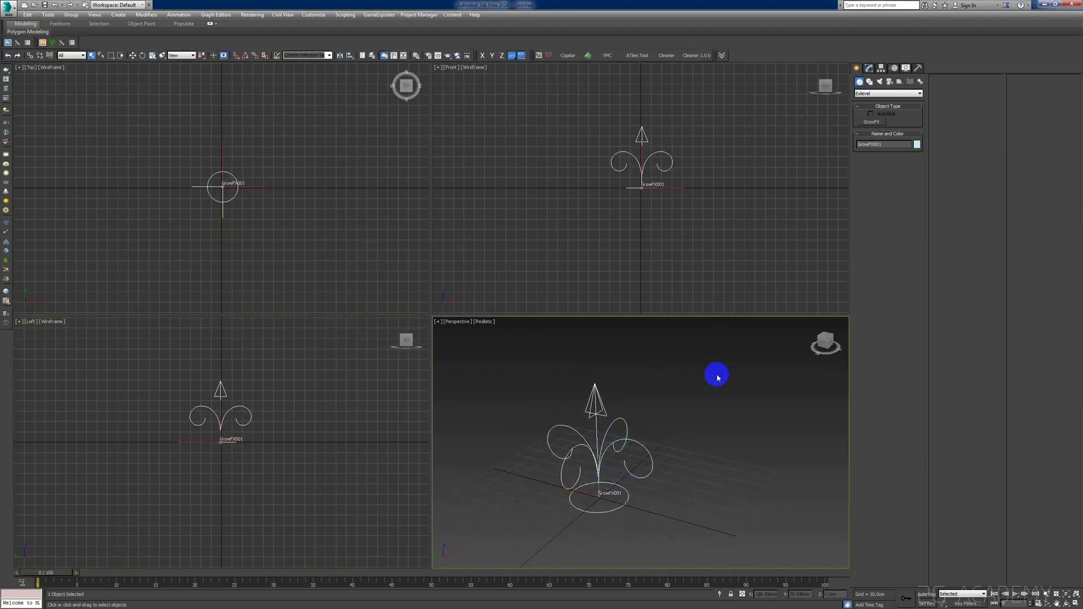
# Show GrowFX001 in the Modify panel with its Preference parameters rollout expanded.
pyautogui.click(872, 69)
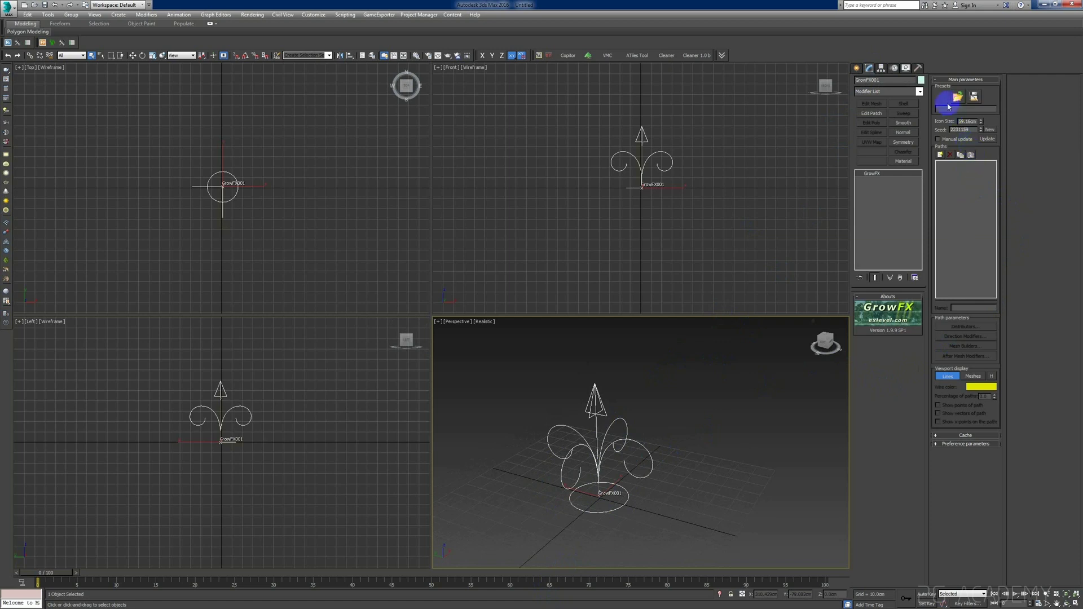
pyautogui.click(966, 445)
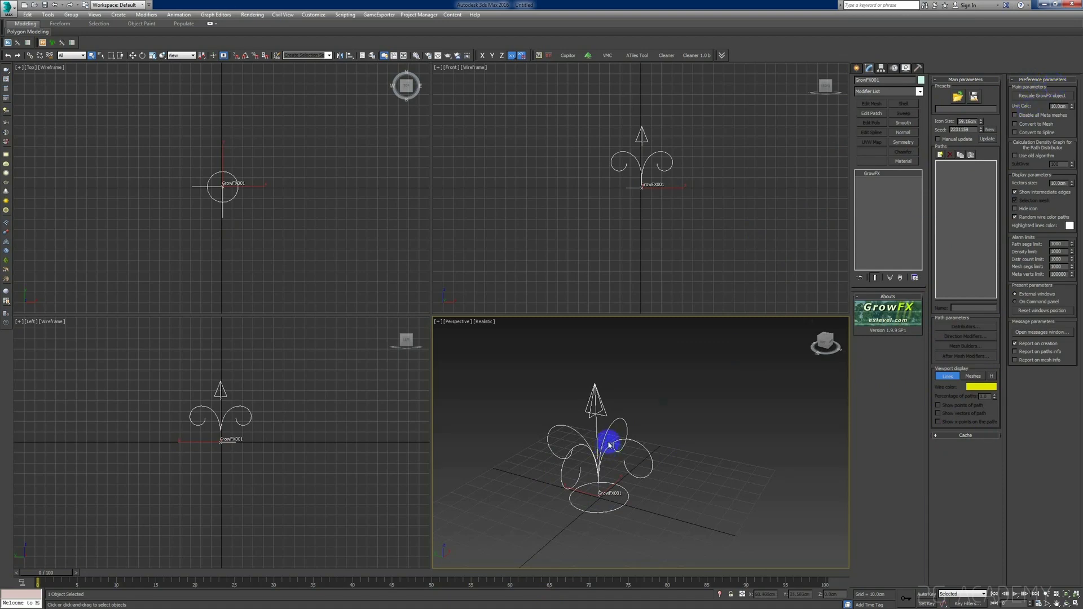
pyautogui.doubleClick(961, 129)
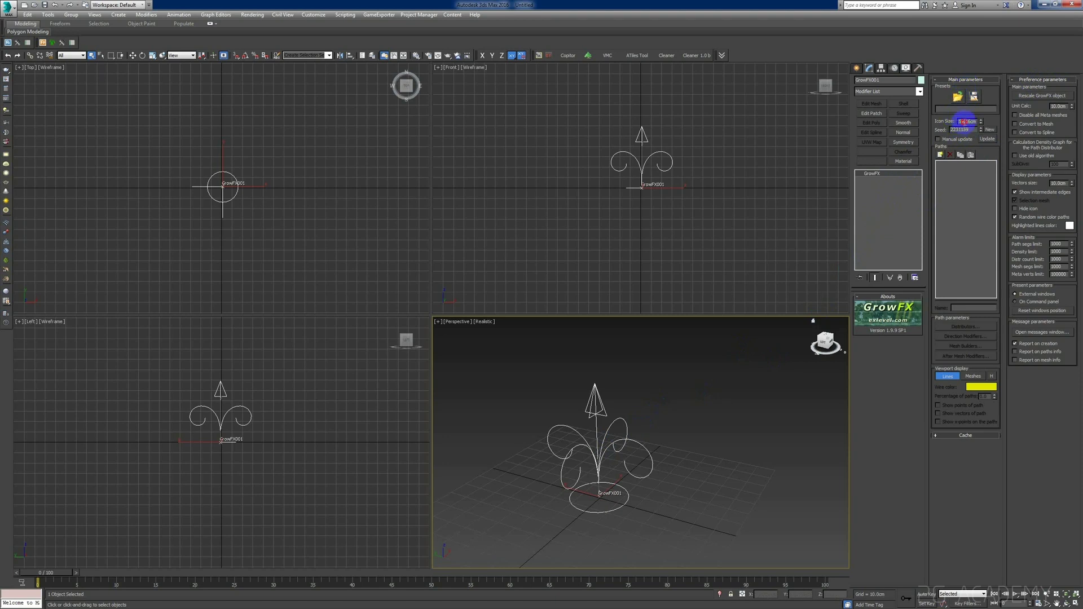
pyautogui.keyDown('alt'); pyautogui.moveTo(643, 472); pyautogui.dragTo(617, 508, button='middle'); pyautogui.keyUp('alt')
pyautogui.moveTo(648, 381); pyautogui.dragTo(606, 446, button='middle')
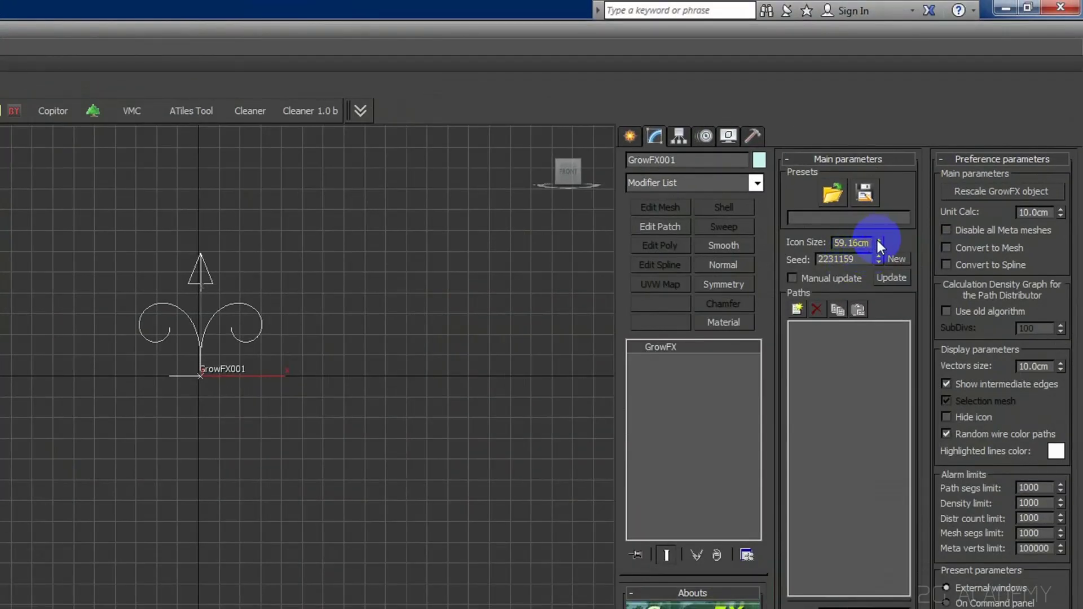
# Adjust GrowFX001's Icon Size spinner until it reads 49.103cm.
pyautogui.moveTo(877, 241); pyautogui.dragTo(870, 290)
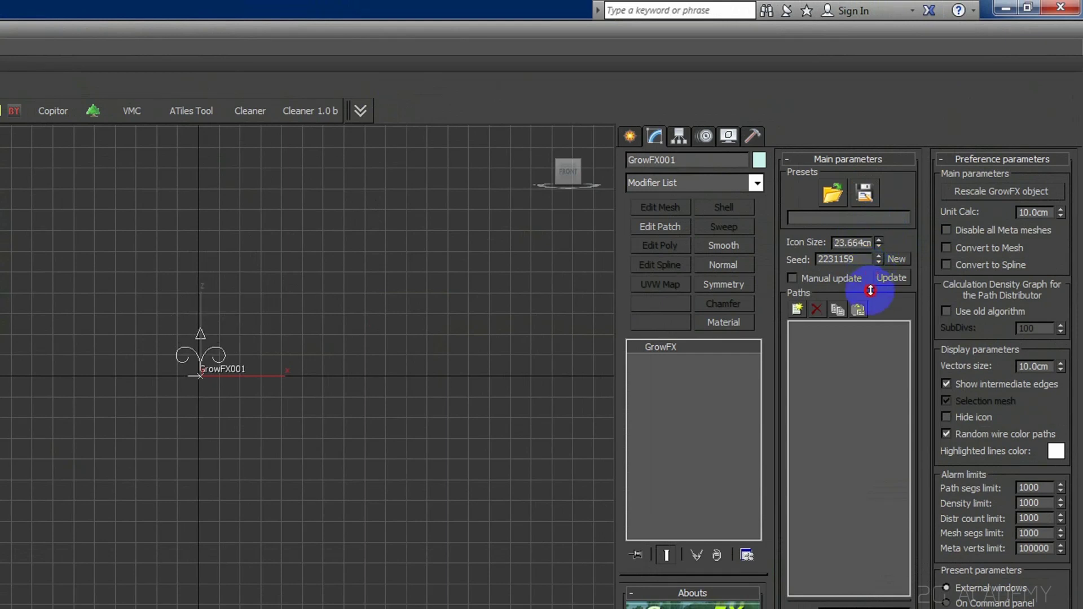
pyautogui.moveTo(870, 290)
pyautogui.mouseDown()
pyautogui.moveTo(886, 253)
pyautogui.moveTo(877, 260)
pyautogui.mouseUp()
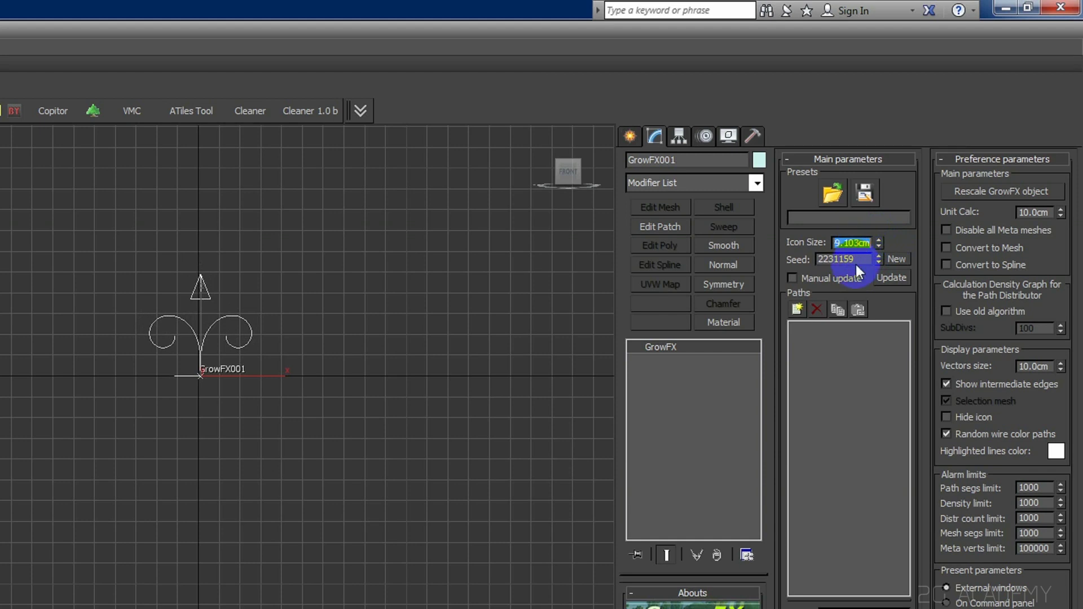
pyautogui.doubleClick(858, 259)
pyautogui.doubleClick(866, 244)
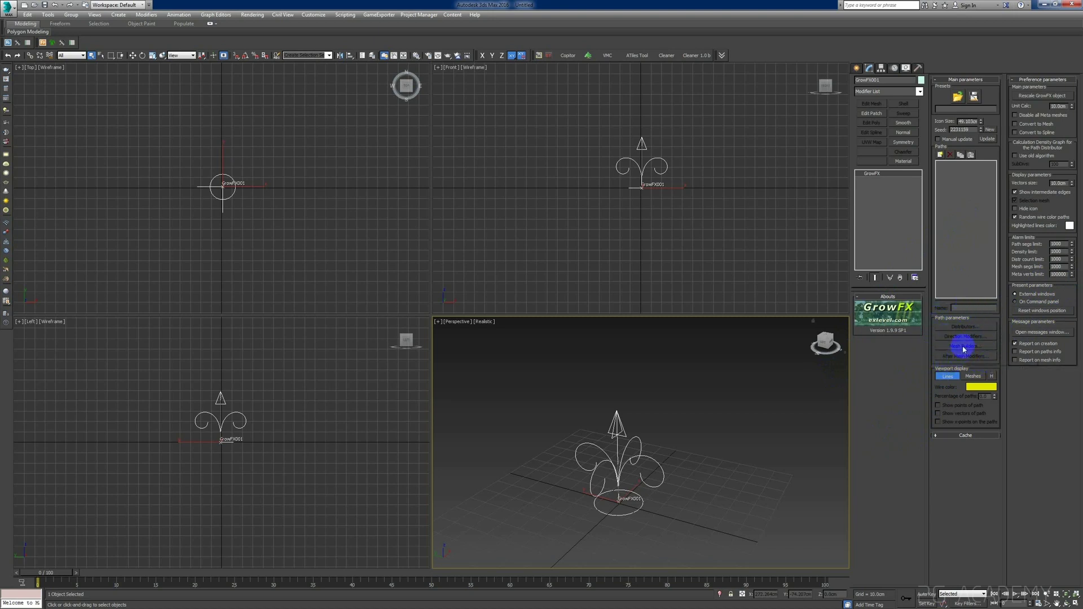
# Add Path_01 to GrowFX001's paths list with the Create path button.
pyautogui.click(940, 155)
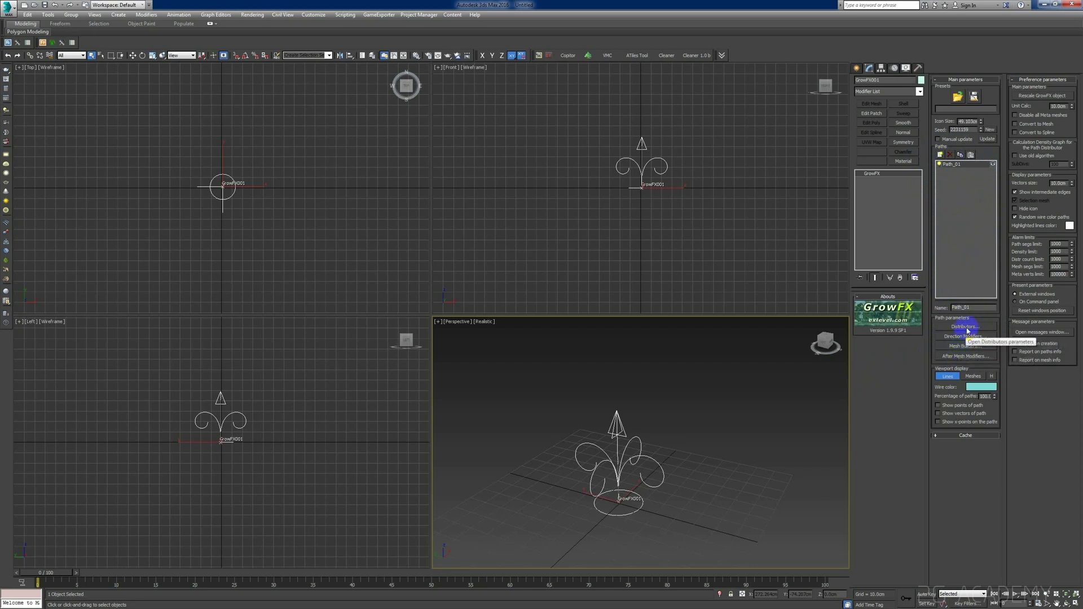
# Open Path_01's Distributors, Direction Modifiers, Mesh Builders and After mesh modifiers windows.
pyautogui.click(966, 327)
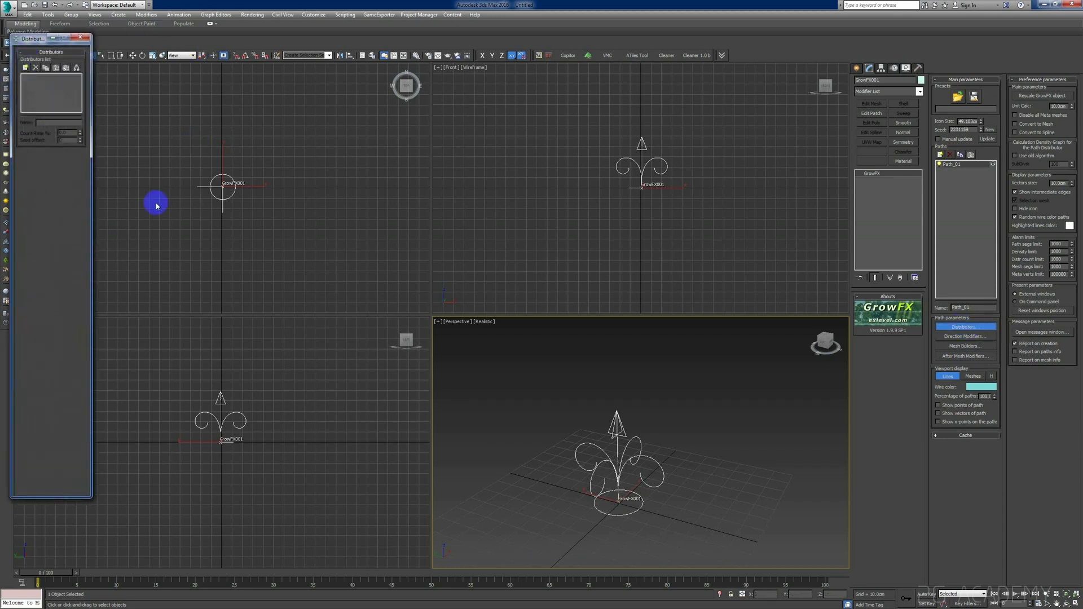
pyautogui.moveTo(43, 43); pyautogui.dragTo(56, 83)
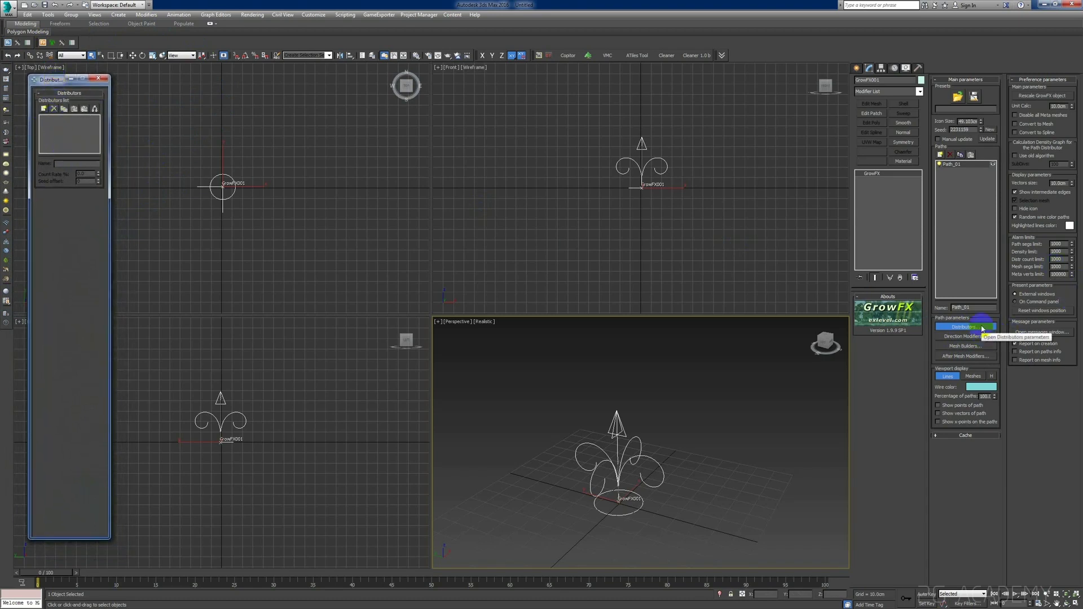
pyautogui.click(965, 336)
pyautogui.click(965, 346)
pyautogui.click(969, 357)
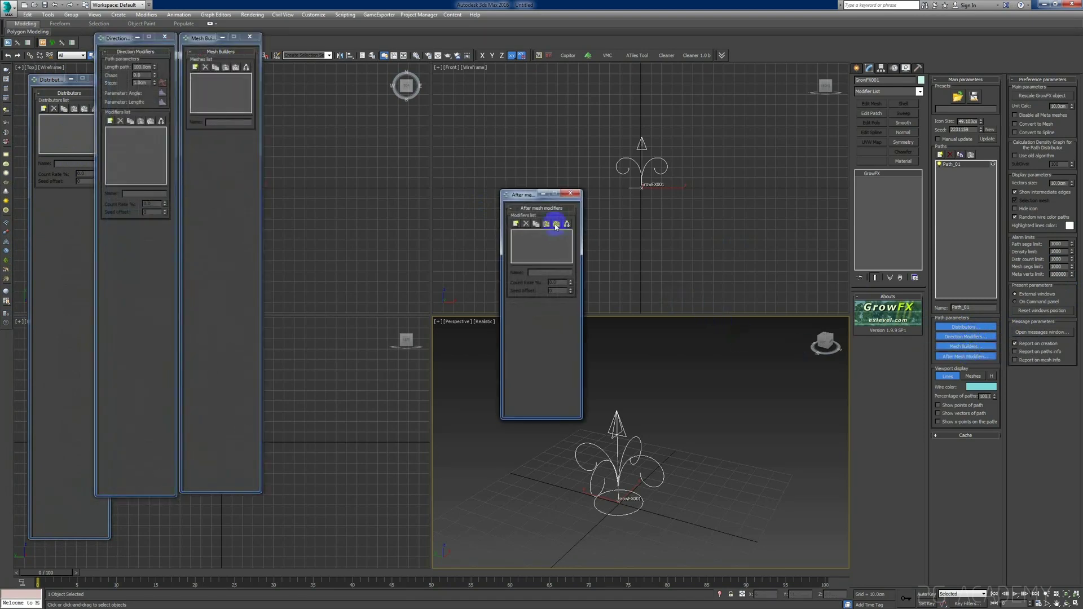
# Close all four floating GrowFX parameter windows.
pyautogui.click(576, 195)
pyautogui.click(973, 346)
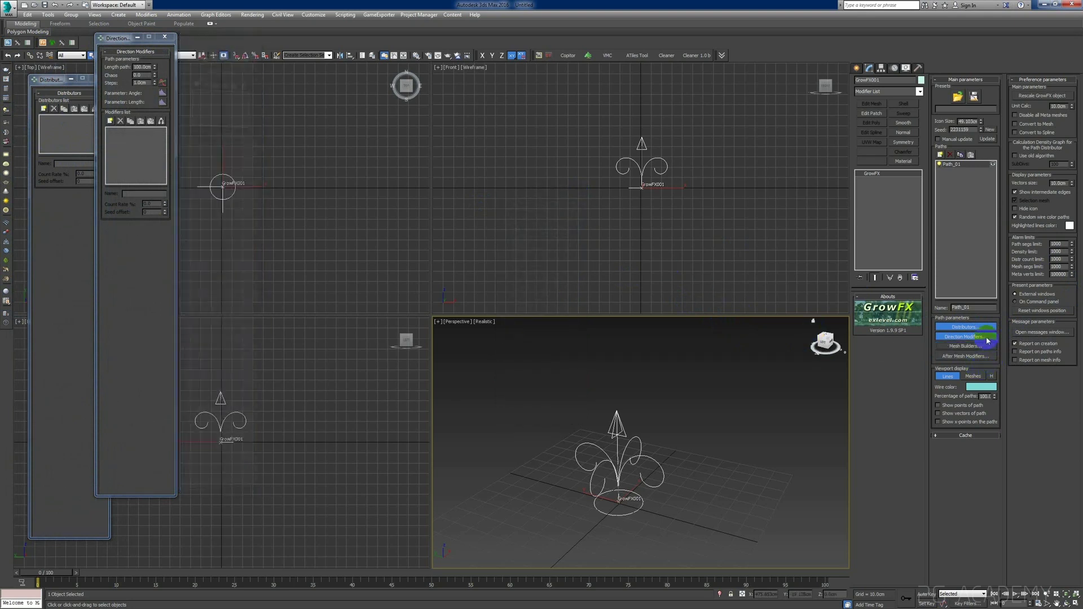
pyautogui.click(987, 328)
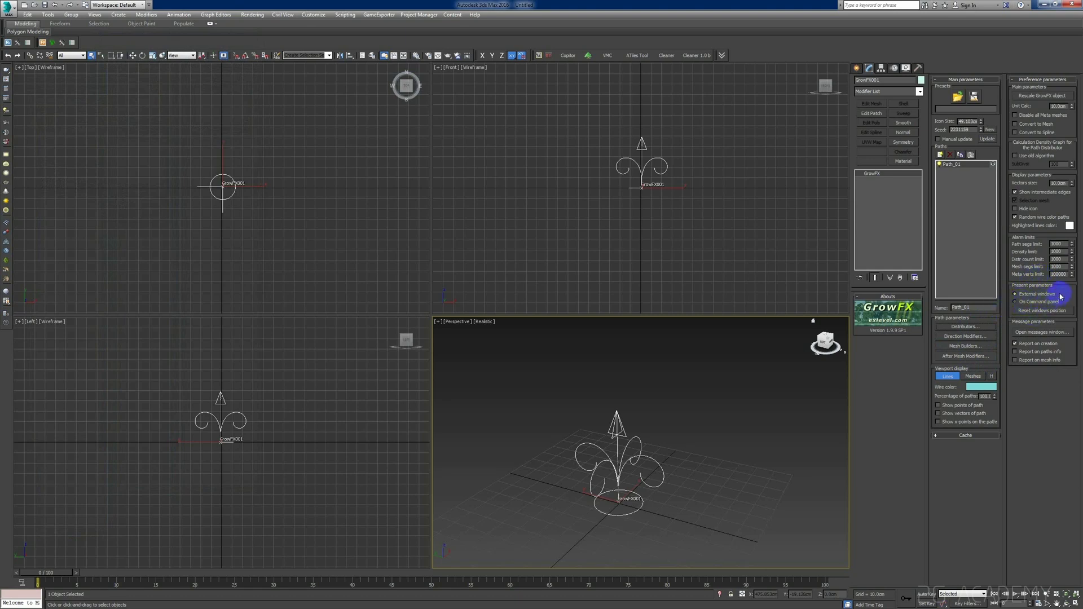
# Set Present parameters to On Command panel and widen the command panel.
pyautogui.click(974, 330)
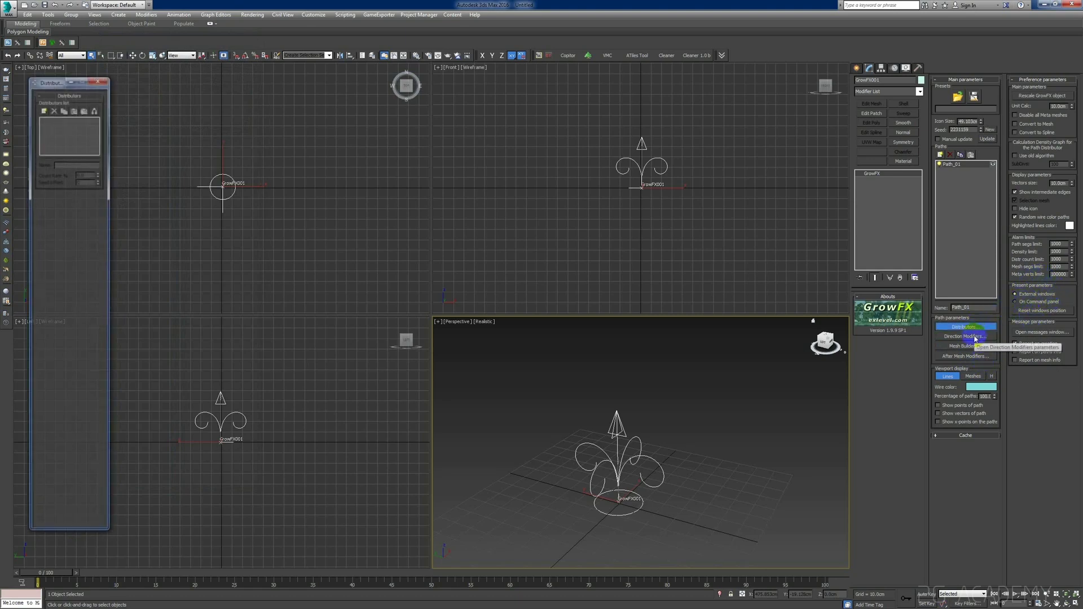
pyautogui.click(1021, 303)
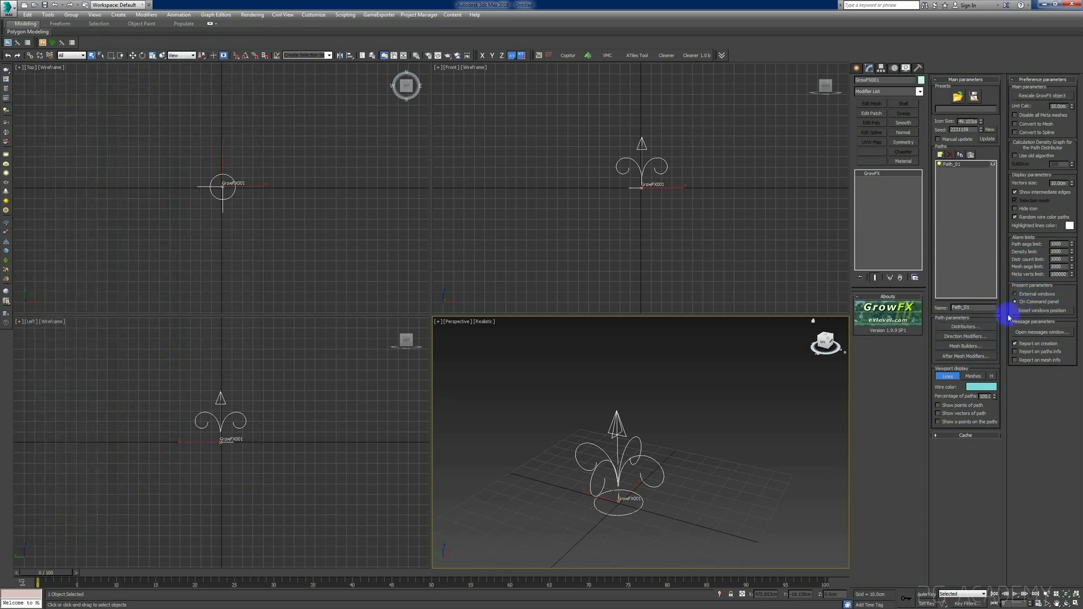
pyautogui.moveTo(851, 363); pyautogui.dragTo(772, 366)
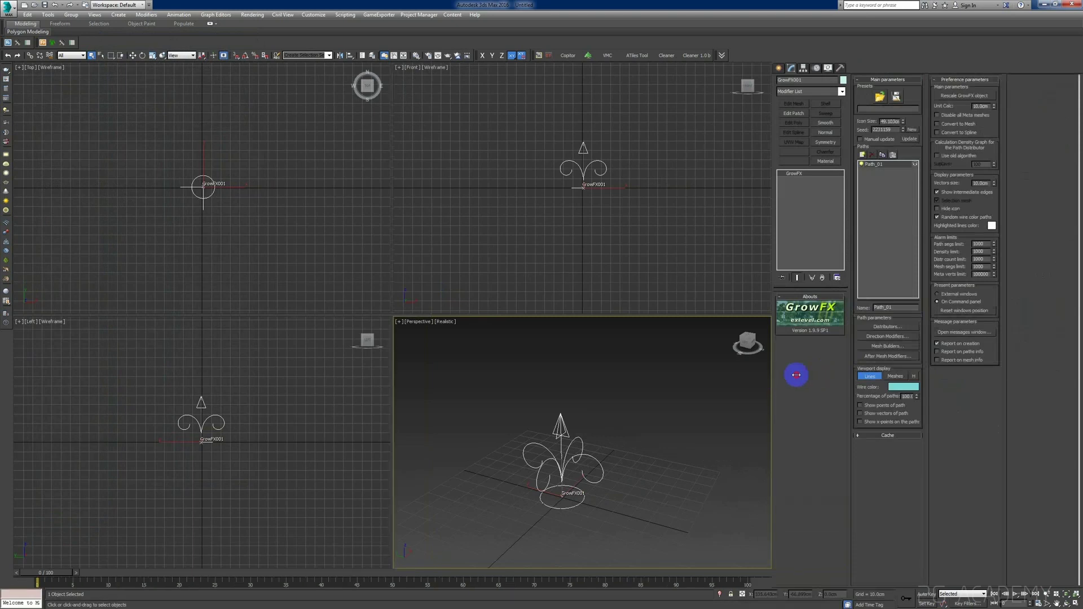
# Show the Distributors, Direction Modifiers, Mesh Builders and After Mesh Modifiers panels docked.
pyautogui.click(891, 338)
pyautogui.click(887, 327)
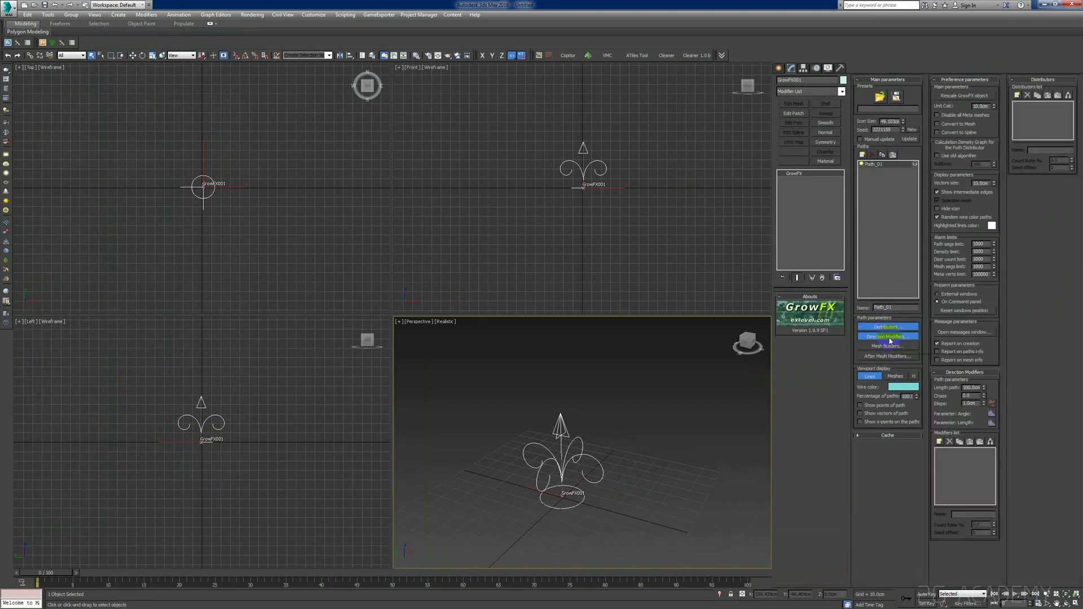
pyautogui.click(887, 346)
pyautogui.click(886, 357)
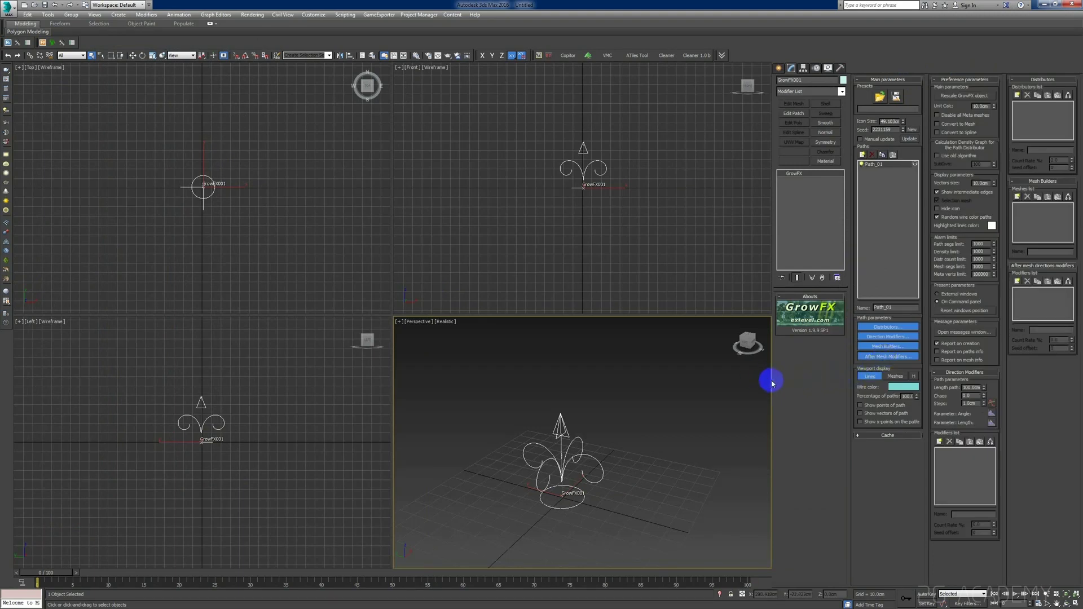
pyautogui.moveTo(774, 382); pyautogui.dragTo(808, 367)
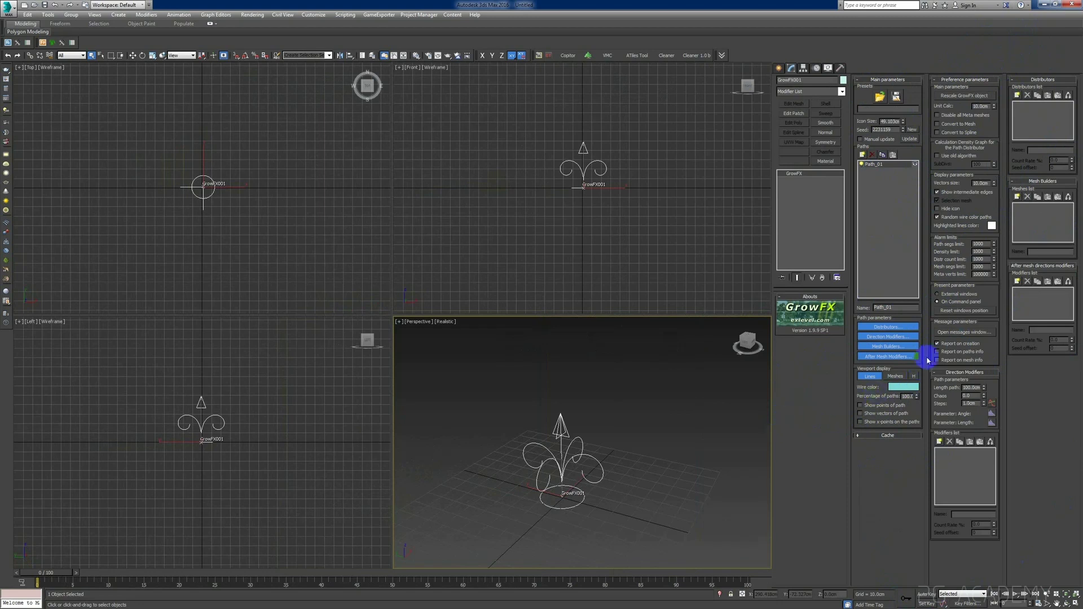
# Switch Present parameters to External windows, restore viewport width, and view the plant side-on.
pyautogui.click(958, 295)
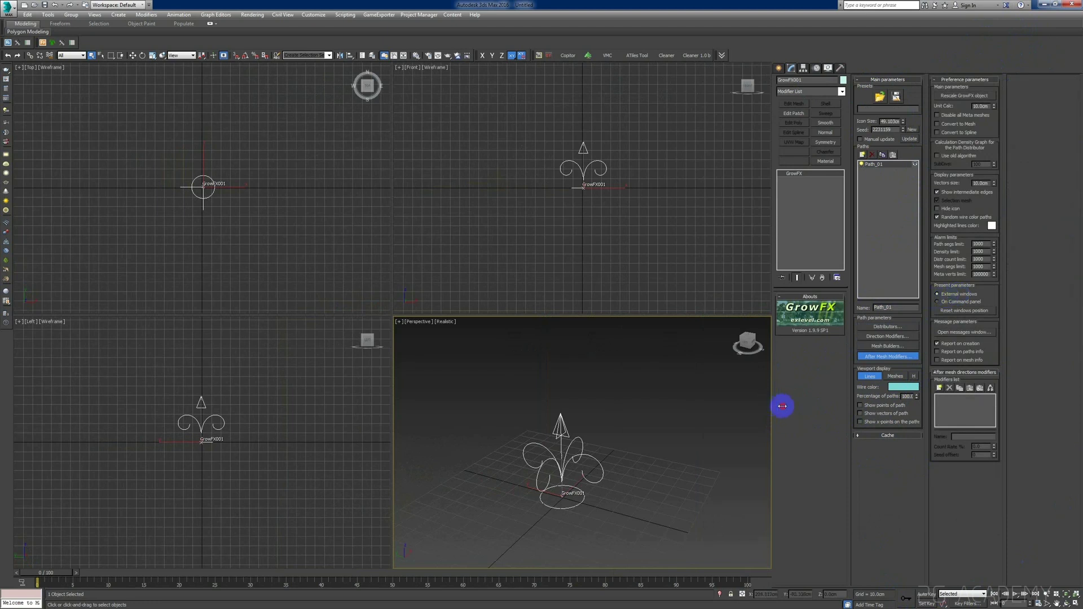
pyautogui.moveTo(782, 406); pyautogui.dragTo(906, 400)
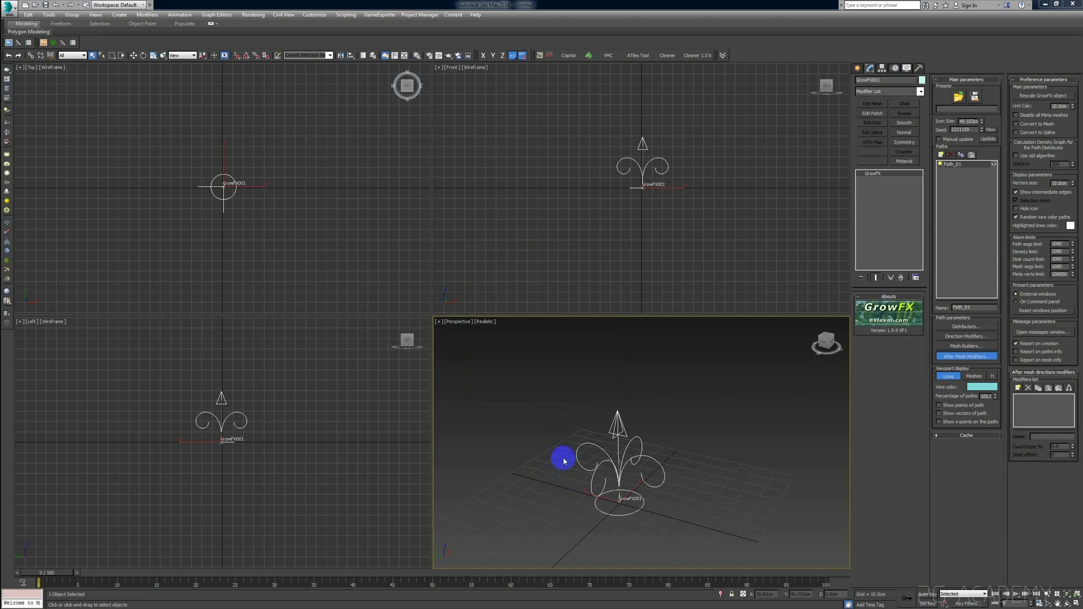
pyautogui.moveTo(600, 447)
pyautogui.mouseDown(button='middle')
pyautogui.moveTo(583, 452)
pyautogui.moveTo(600, 477)
pyautogui.moveTo(672, 442)
pyautogui.moveTo(689, 462)
pyautogui.moveTo(640, 466)
pyautogui.moveTo(694, 450)
pyautogui.moveTo(742, 459)
pyautogui.moveTo(747, 449)
pyautogui.mouseUp(button='middle')
pyautogui.scroll(2, 670, 470)
pyautogui.scroll(-2, 660, 465)
pyautogui.scroll(2, 640, 464)
pyautogui.moveTo(641, 464)
pyautogui.keyDown('alt'); pyautogui.mouseDown(button='middle')
pyautogui.moveTo(677, 474)
pyautogui.moveTo(616, 443)
pyautogui.mouseUp(button='middle'); pyautogui.keyUp('alt')
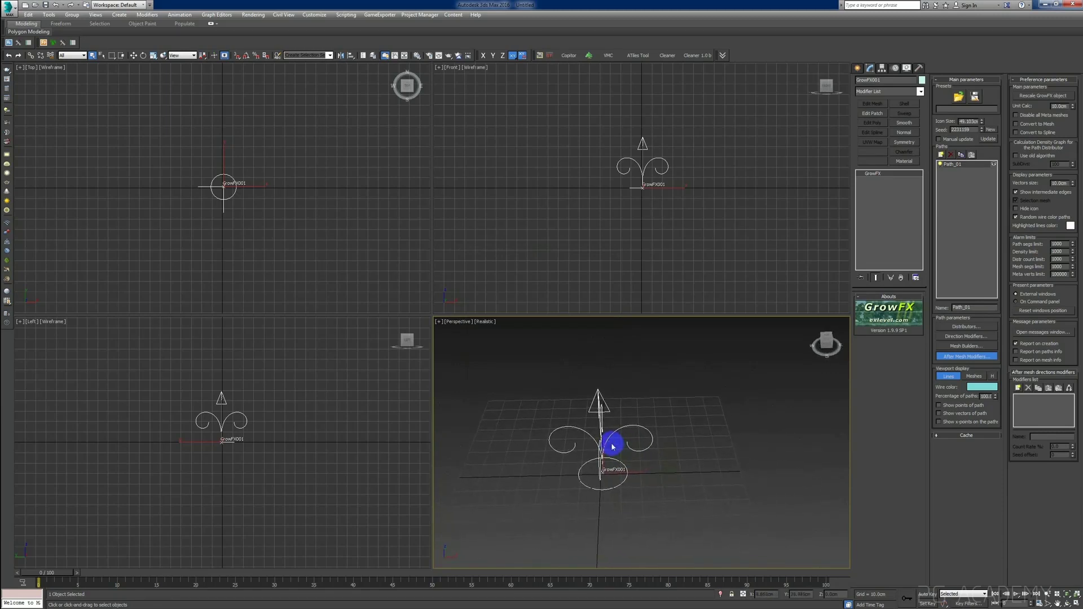
# Rename Path_01 to Batang and open its Distributors, Direction Modifiers and Mesh Builders windows.
pyautogui.click(952, 167)
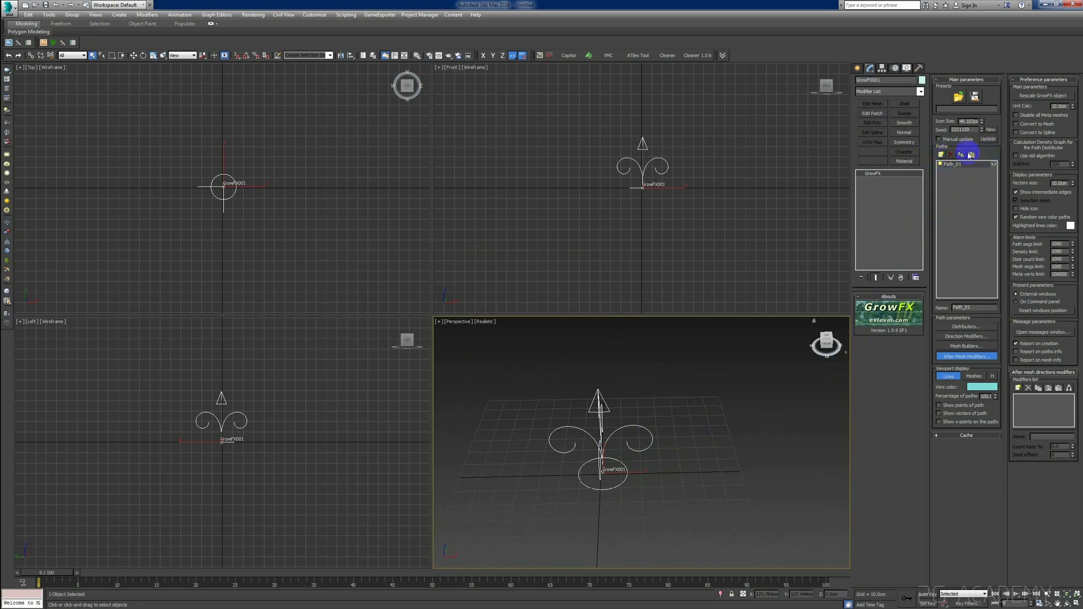
pyautogui.doubleClick(977, 309)
pyautogui.write('Batang')
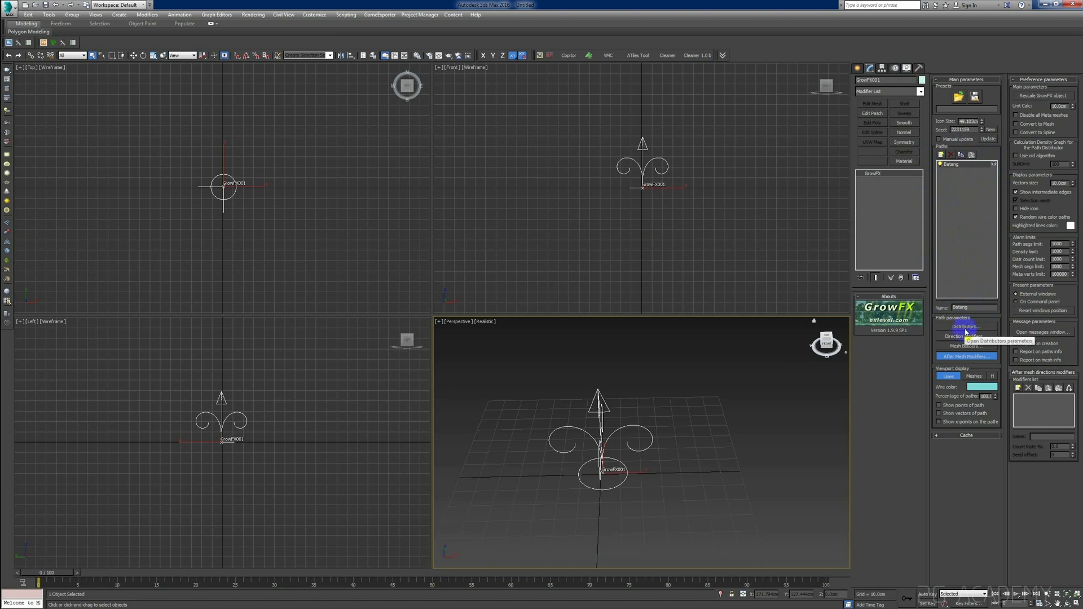
pyautogui.click(966, 327)
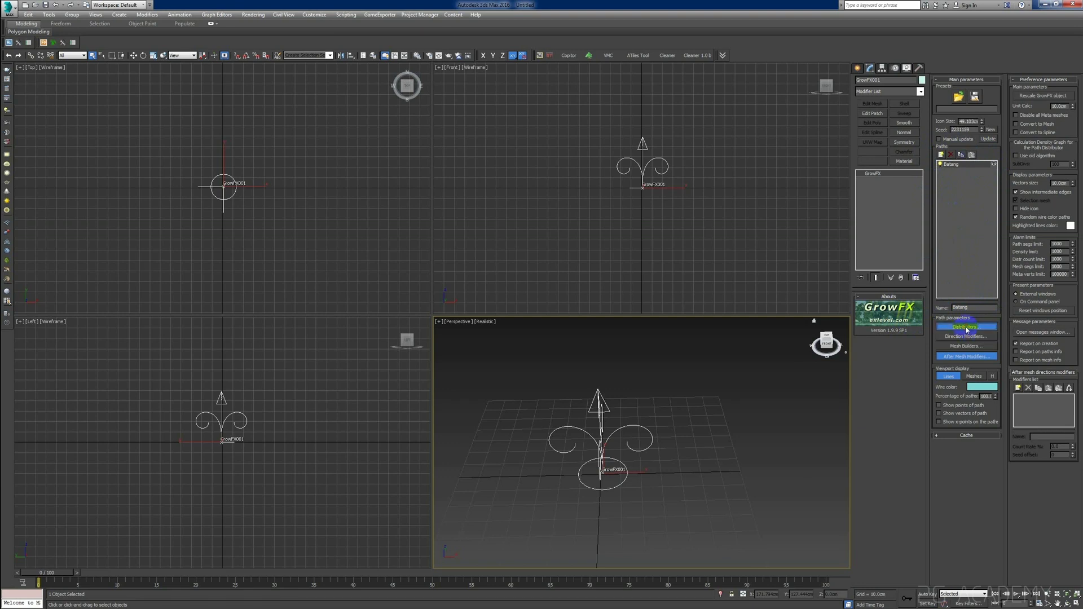
pyautogui.click(964, 336)
pyautogui.click(963, 346)
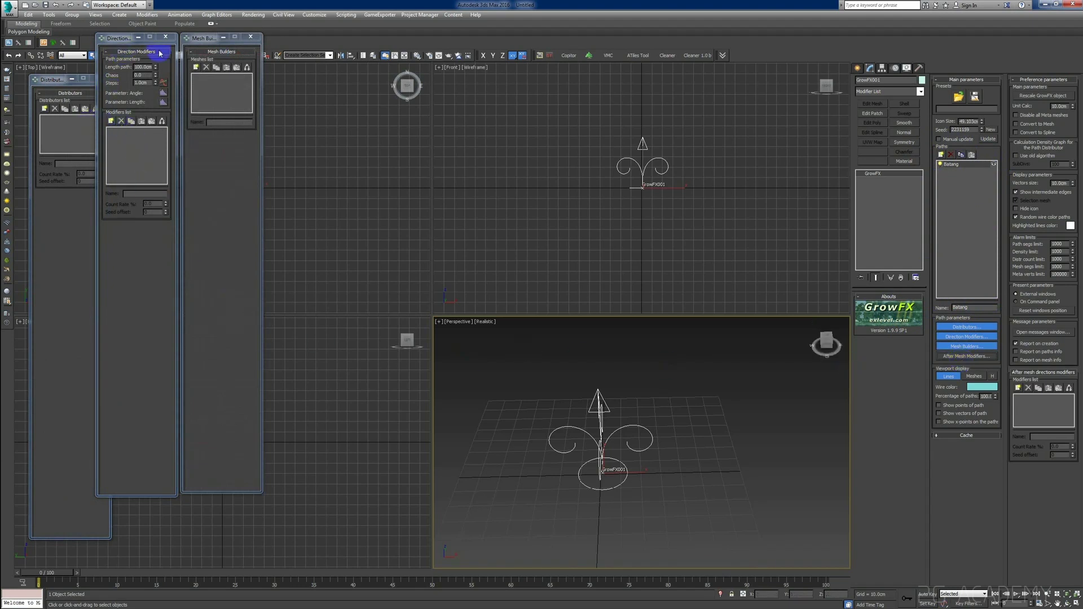
# Line up the three windows side by side on the left and maximize Perspective.
pyautogui.moveTo(199, 38); pyautogui.dragTo(306, 77)
pyautogui.moveTo(130, 41); pyautogui.dragTo(151, 90)
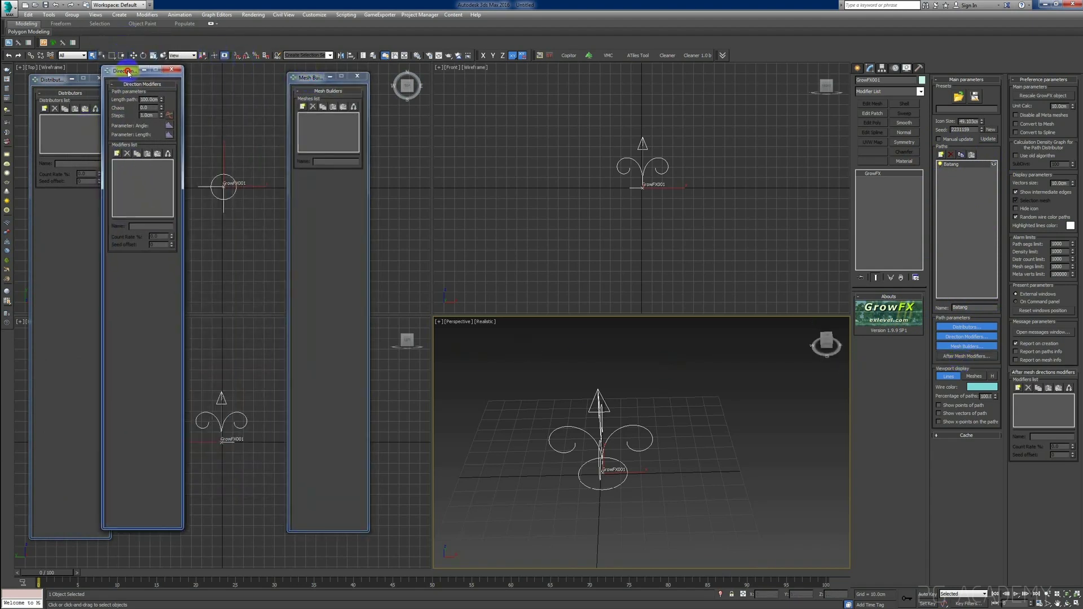
pyautogui.moveTo(47, 75); pyautogui.dragTo(42, 92)
pyautogui.moveTo(138, 91); pyautogui.dragTo(132, 93)
pyautogui.moveTo(307, 81); pyautogui.dragTo(218, 94)
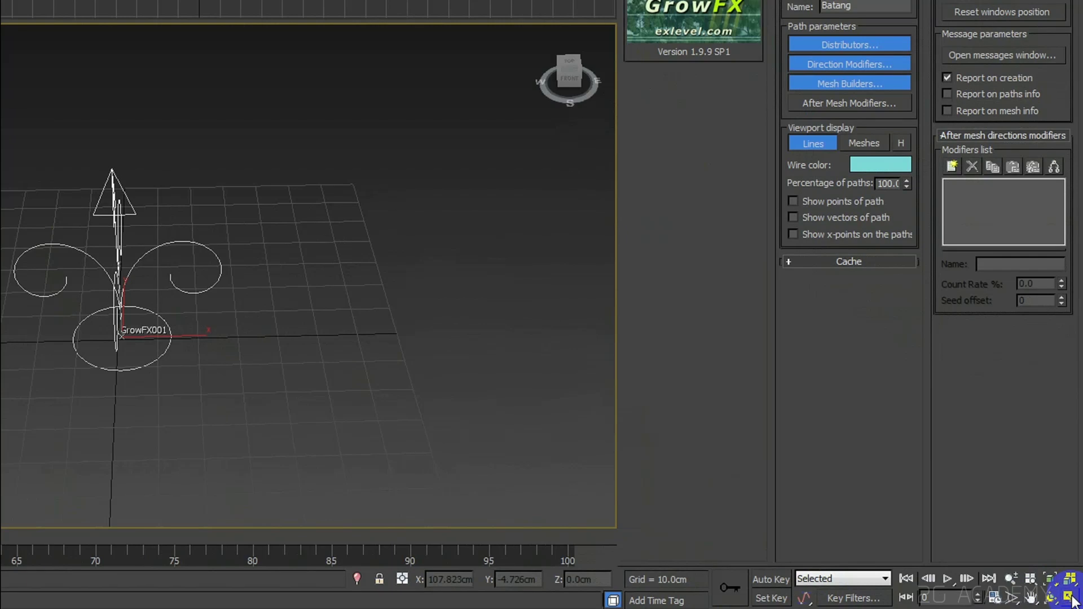
pyautogui.click(1071, 600)
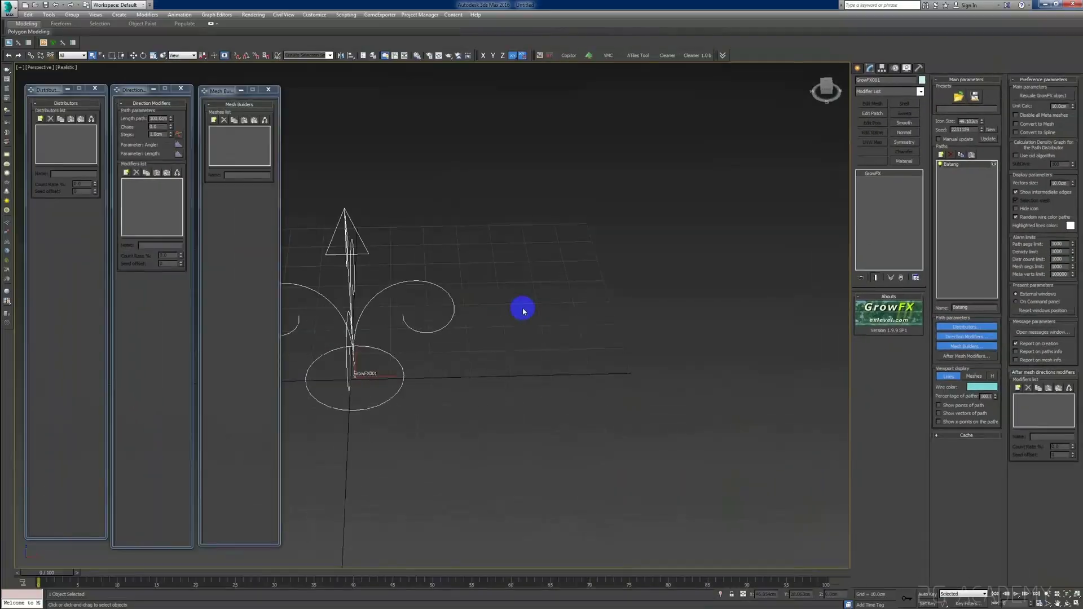
# Zoom extents on the plant and bring up the distributor-type chooser for Batang.
pyautogui.press('z')
pyautogui.scroll(-3, 558, 325)
pyautogui.scroll(5, 525, 307)
pyautogui.keyDown('alt'); pyautogui.moveTo(510, 289); pyautogui.dragTo(496, 337, button='middle'); pyautogui.keyUp('alt')
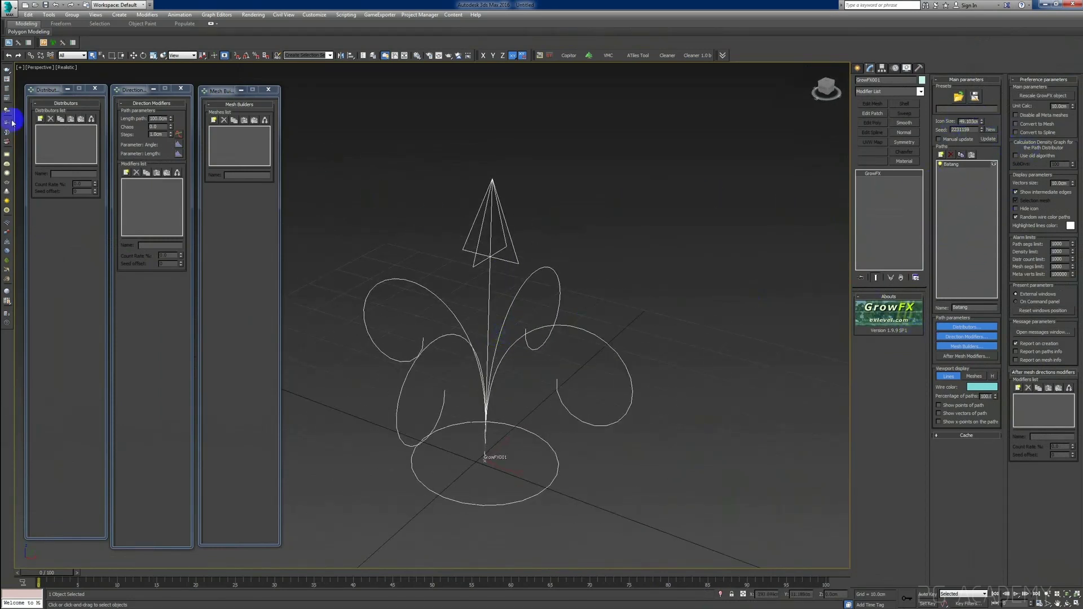
pyautogui.click(40, 119)
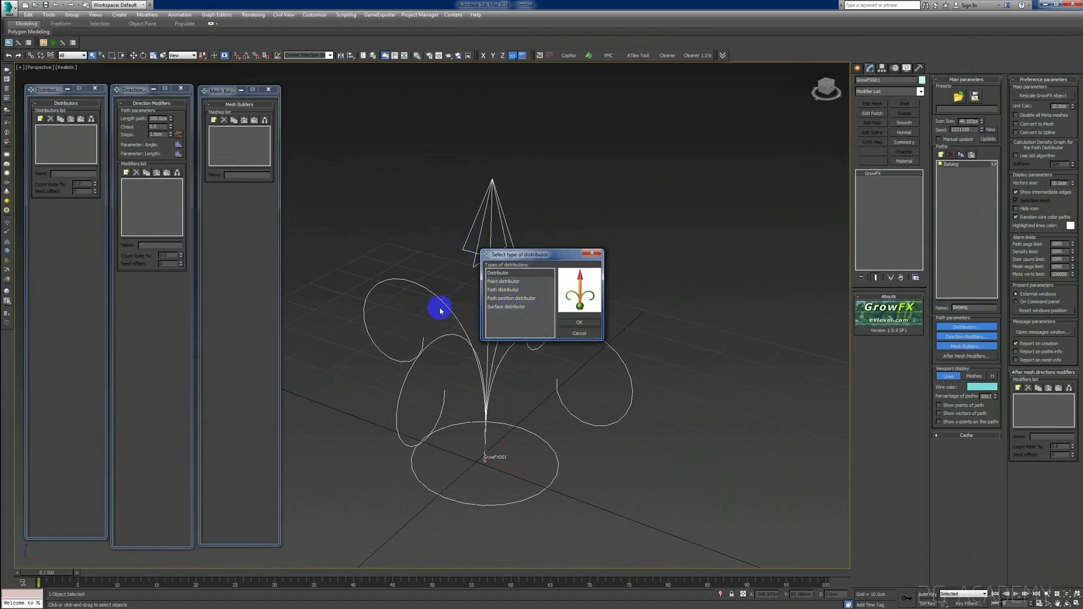
# Compare the distributor types, then add a Point distributor, PointDistr_01, to the Batang path.
pyautogui.click(515, 284)
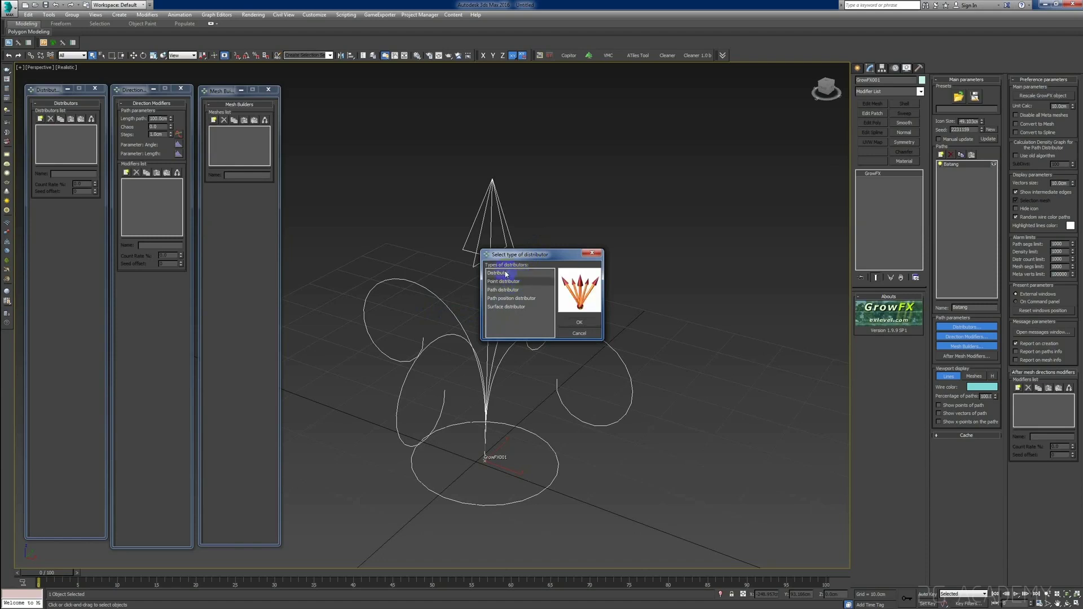
pyautogui.click(506, 275)
pyautogui.click(506, 289)
pyautogui.click(510, 298)
pyautogui.click(511, 307)
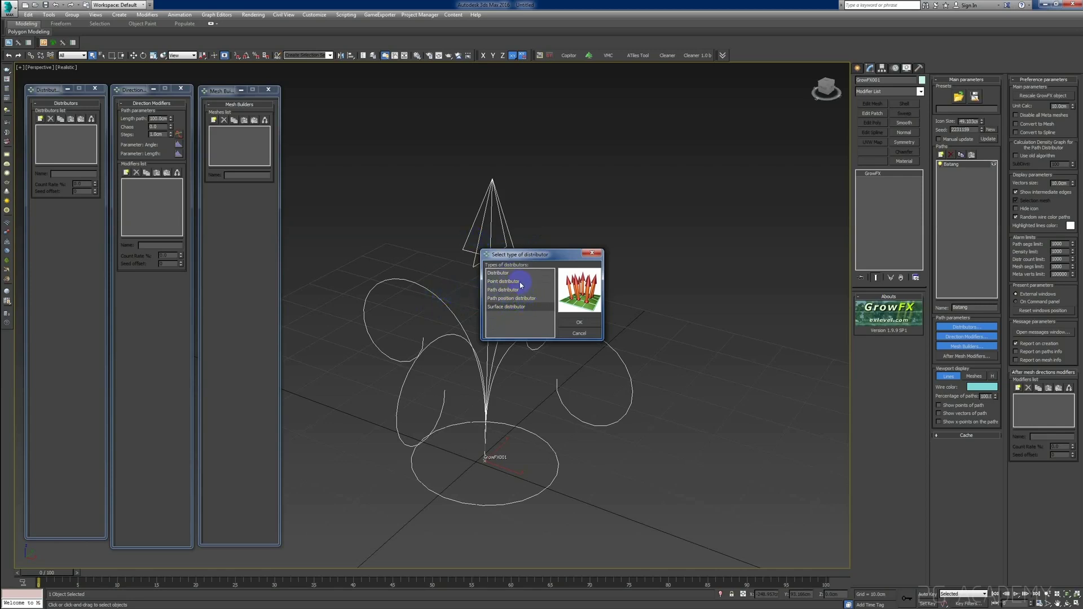
pyautogui.click(517, 282)
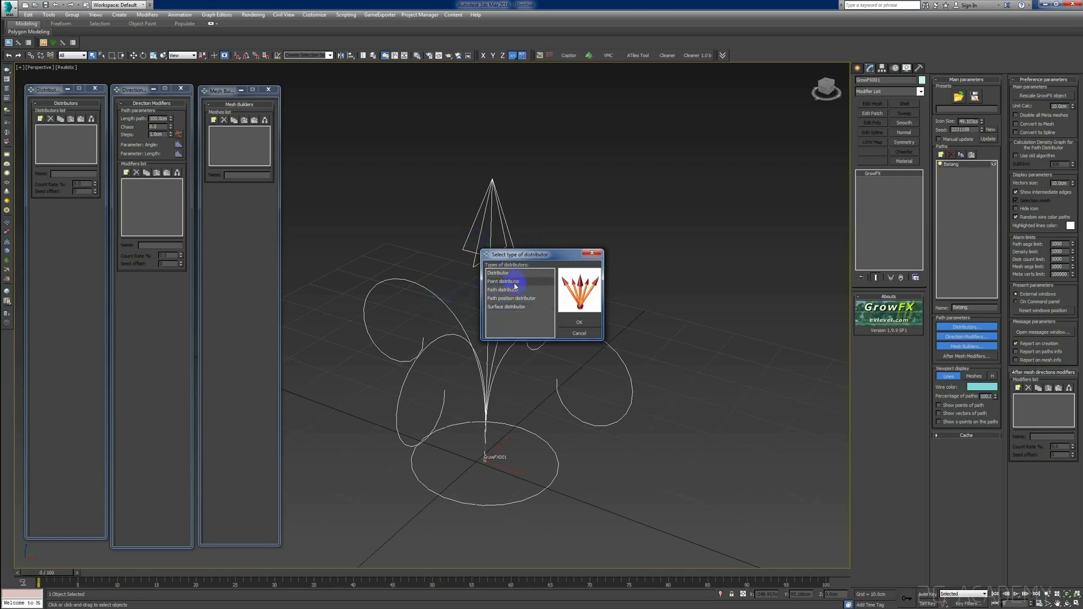
pyautogui.click(577, 325)
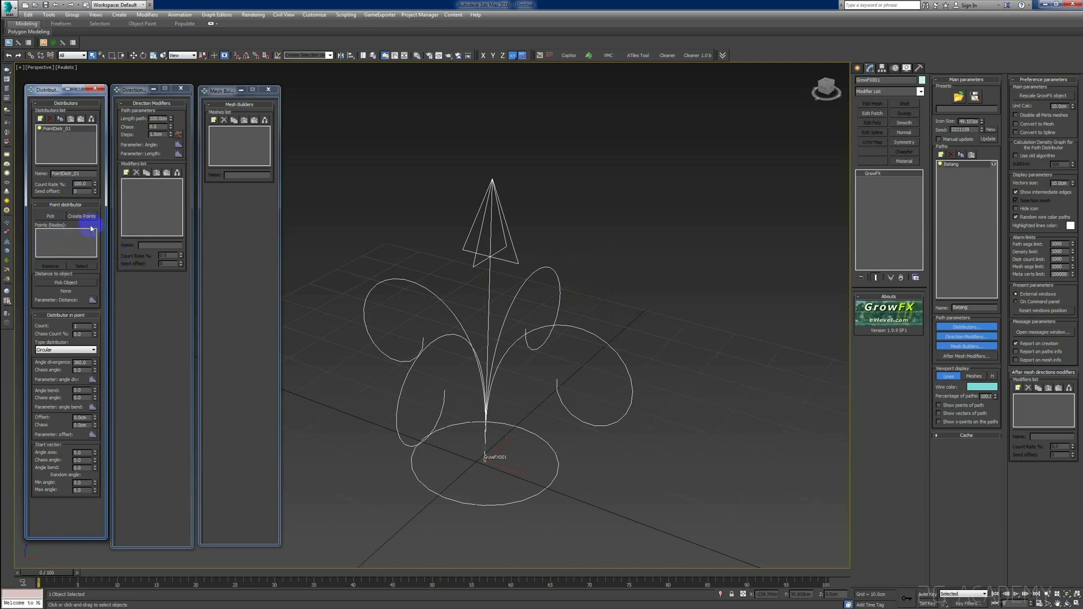
# Zoom out and pan the Perspective view so the plant sits smaller and higher.
pyautogui.scroll(-3, 423, 396)
pyautogui.scroll(-2, 435, 411)
pyautogui.scroll(2, 423, 426)
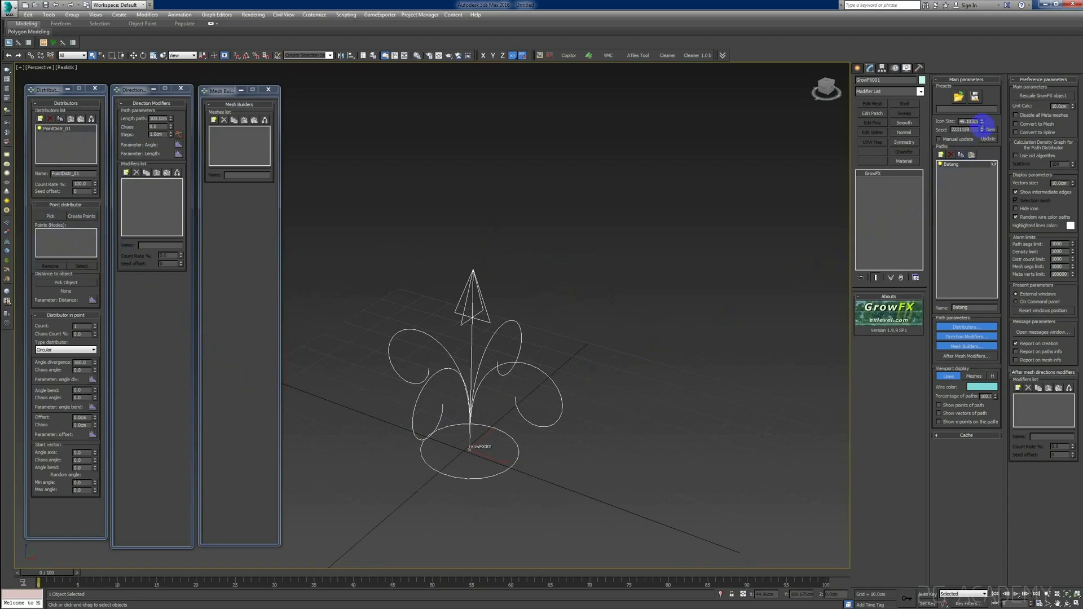
pyautogui.moveTo(428, 358); pyautogui.dragTo(419, 314, button='middle')
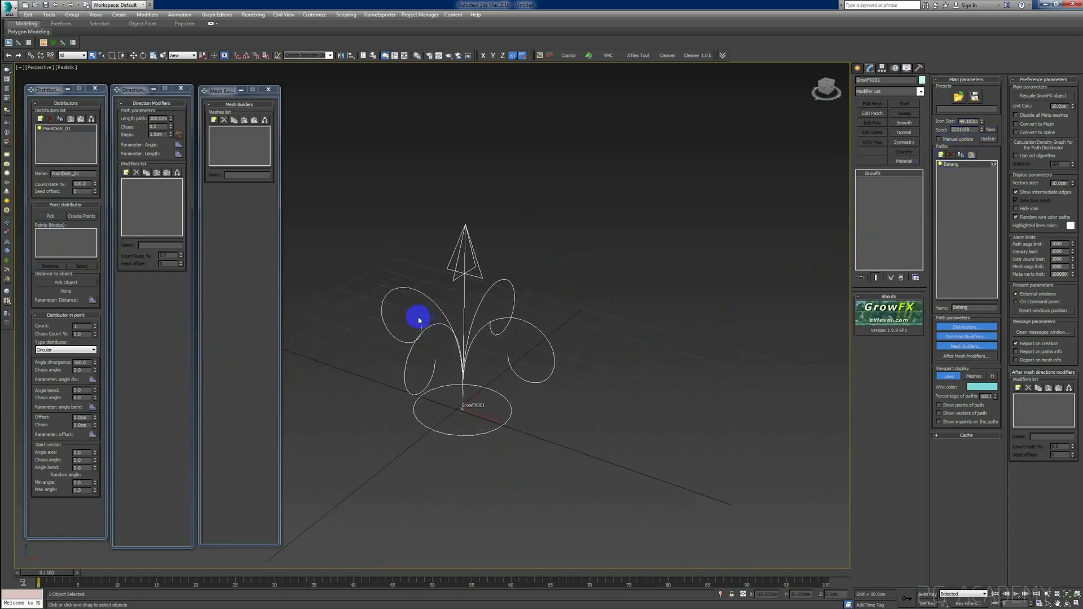
# Create points Point002 and Point003 beside the plant in the Point distributor.
pyautogui.click(77, 216)
pyautogui.click(636, 419)
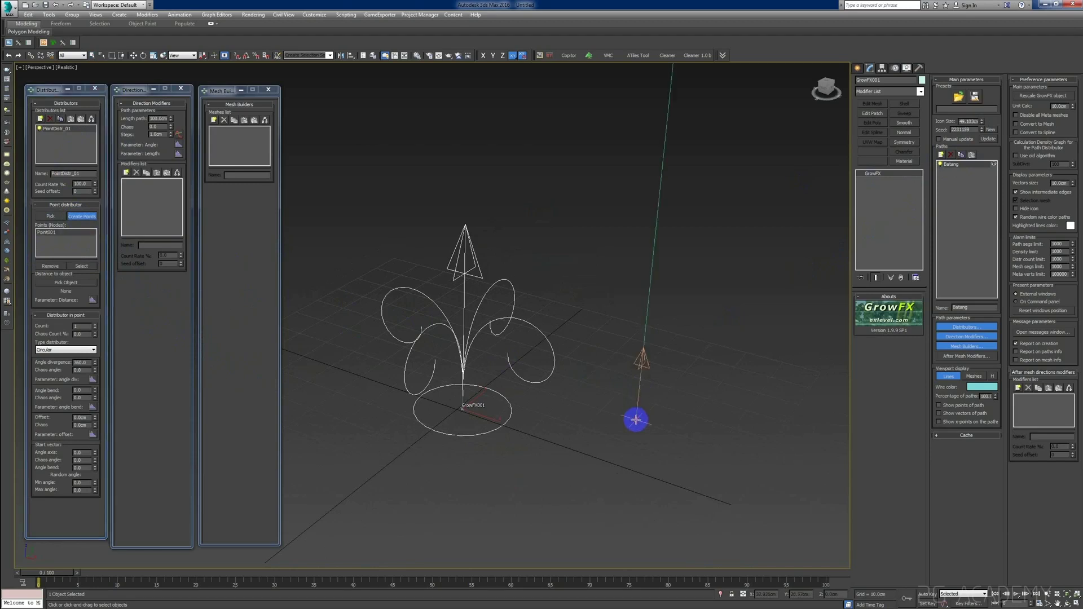
pyautogui.keyDown('alt'); pyautogui.moveTo(629, 436); pyautogui.dragTo(616, 442, button='middle'); pyautogui.keyUp('alt')
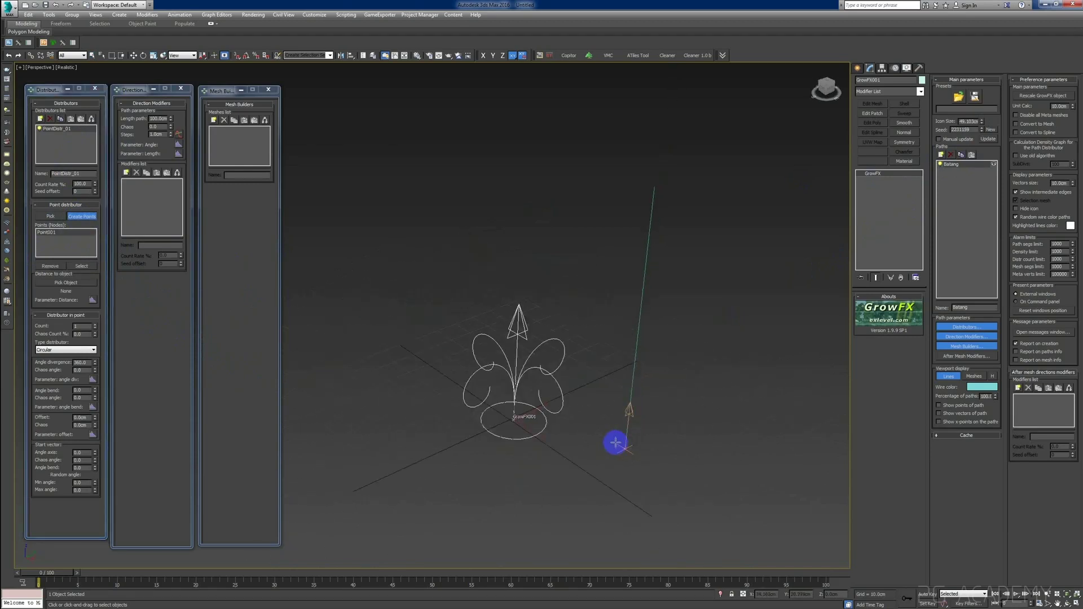
pyautogui.moveTo(600, 392); pyautogui.dragTo(625, 354, button='middle')
pyautogui.scroll(3, 652, 404)
pyautogui.scroll(2, 641, 411)
pyautogui.click(591, 395)
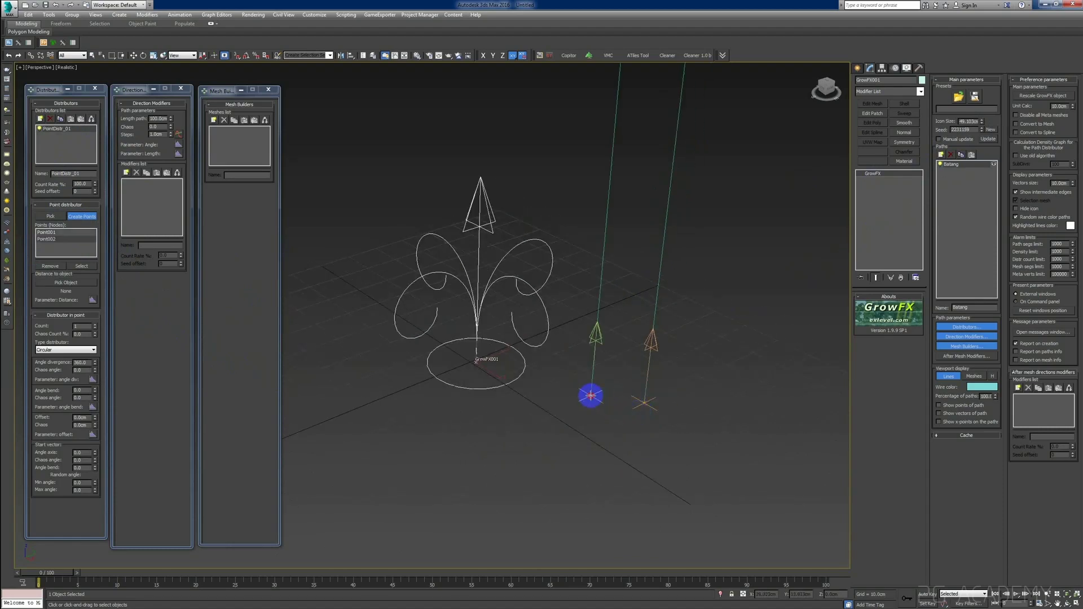
pyautogui.click(609, 430)
pyautogui.rightClick(663, 420)
# Orbit, pan and zoom to view the three paths rising from Point001–Point003.
pyautogui.moveTo(663, 420)
pyautogui.keyDown('alt'); pyautogui.mouseDown(button='middle')
pyautogui.moveTo(633, 426)
pyautogui.moveTo(583, 406)
pyautogui.moveTo(580, 426)
pyautogui.moveTo(595, 434)
pyautogui.moveTo(570, 443)
pyautogui.moveTo(583, 437)
pyautogui.moveTo(453, 339)
pyautogui.mouseUp(button='middle'); pyautogui.keyUp('alt')
pyautogui.click(162, 256)
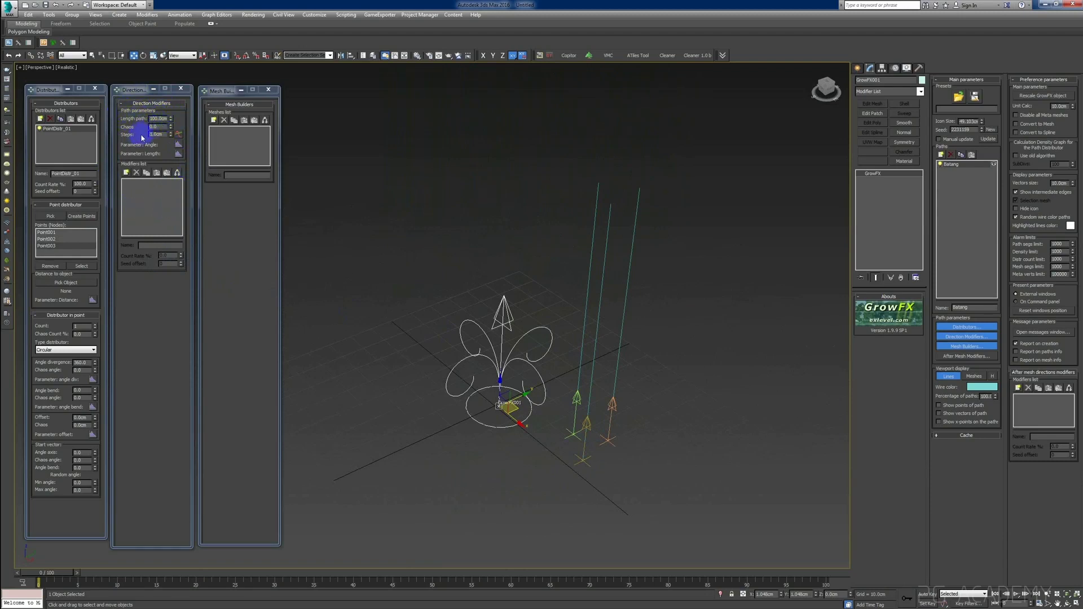
pyautogui.moveTo(680, 435); pyautogui.dragTo(677, 433, button='middle')
pyautogui.scroll(3, 643, 435)
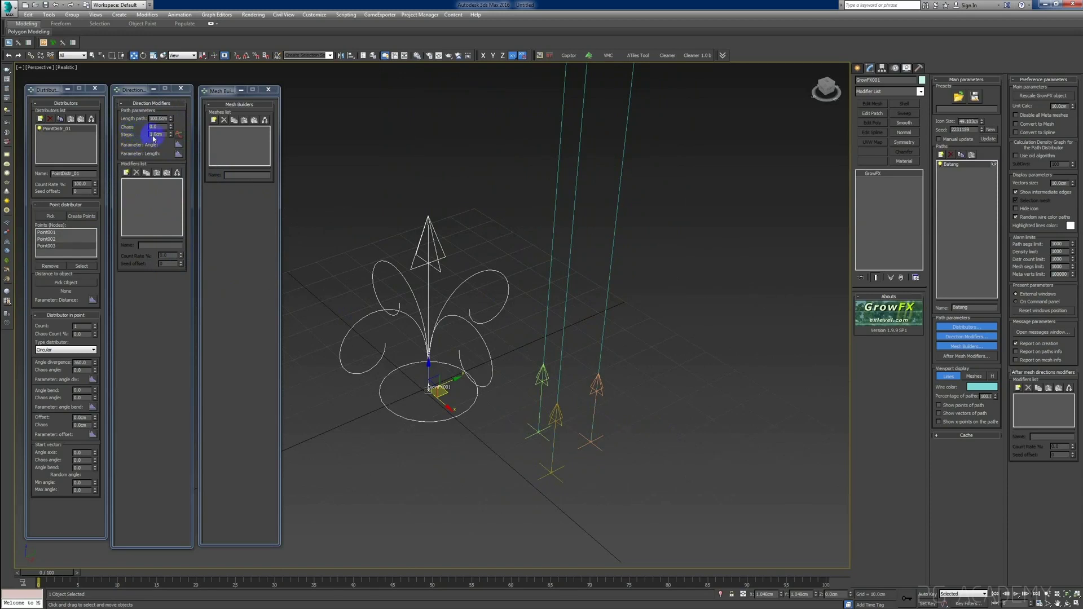
pyautogui.moveTo(557, 314); pyautogui.dragTo(554, 338, button='middle')
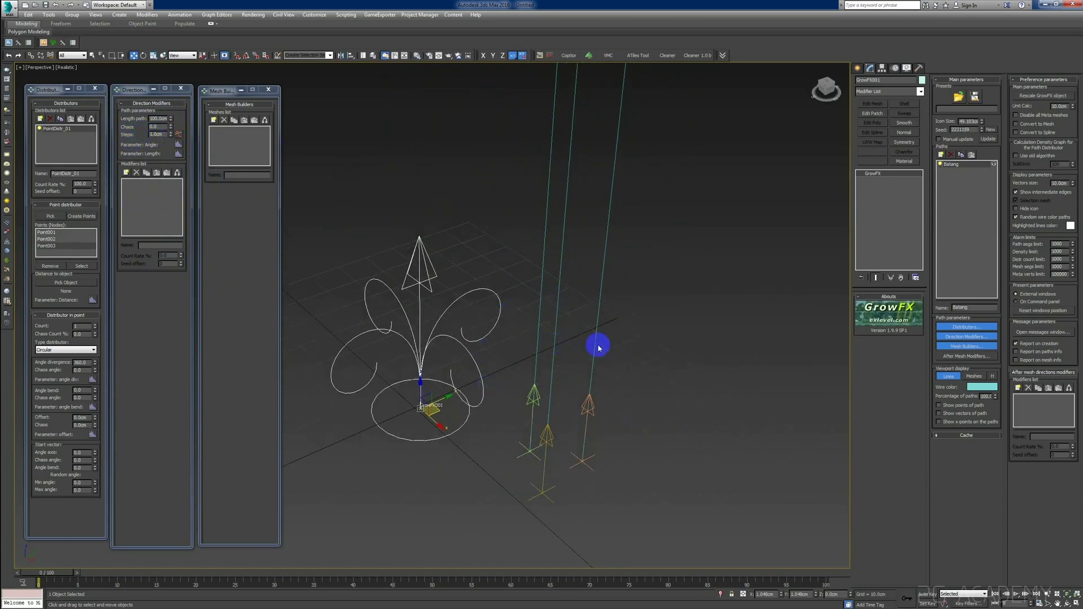
pyautogui.scroll(-2, 493, 423)
pyautogui.scroll(-2, 513, 481)
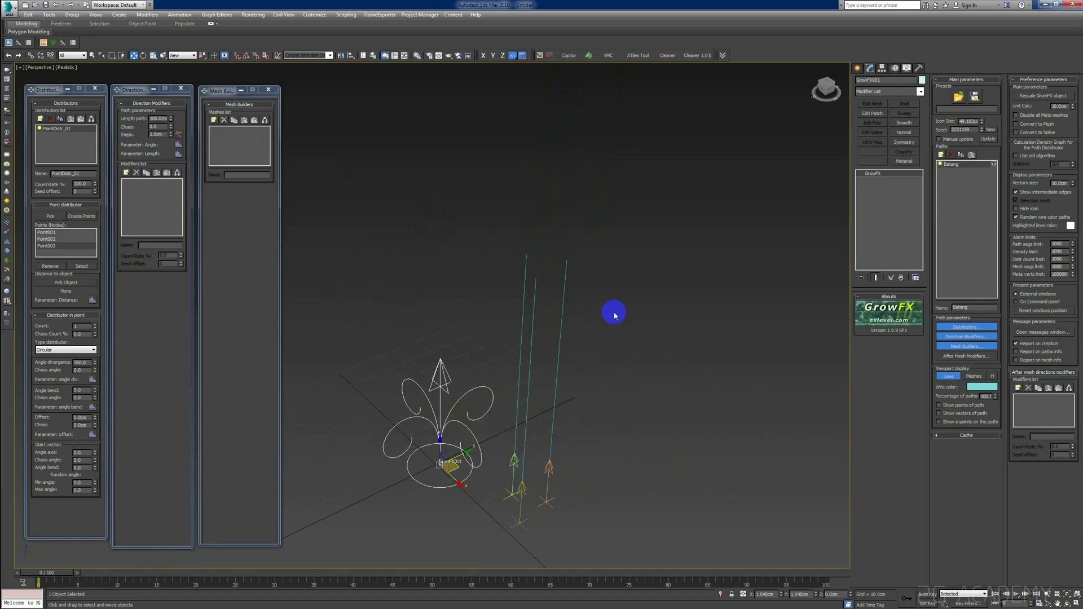
pyautogui.moveTo(449, 374)
pyautogui.keyDown('alt'); pyautogui.mouseDown(button='middle')
pyautogui.moveTo(525, 420)
pyautogui.moveTo(575, 401)
pyautogui.mouseUp(button='middle'); pyautogui.keyUp('alt')
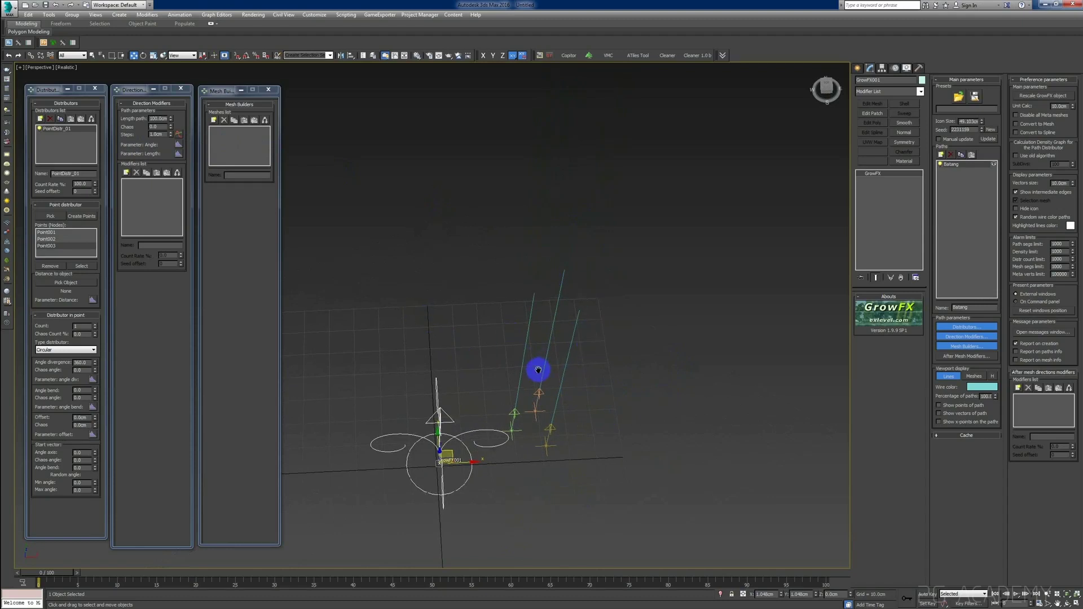
pyautogui.scroll(2, 540, 350)
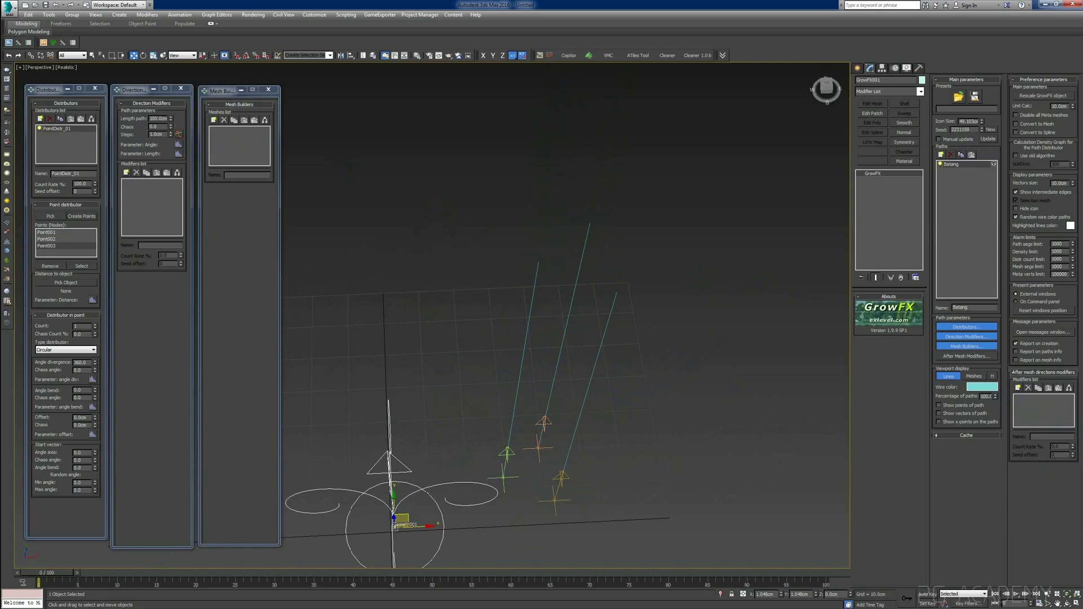
# Set the paths' wire colour to pink using the Color Selector hue slider.
pyautogui.moveTo(262, 93); pyautogui.dragTo(599, 110)
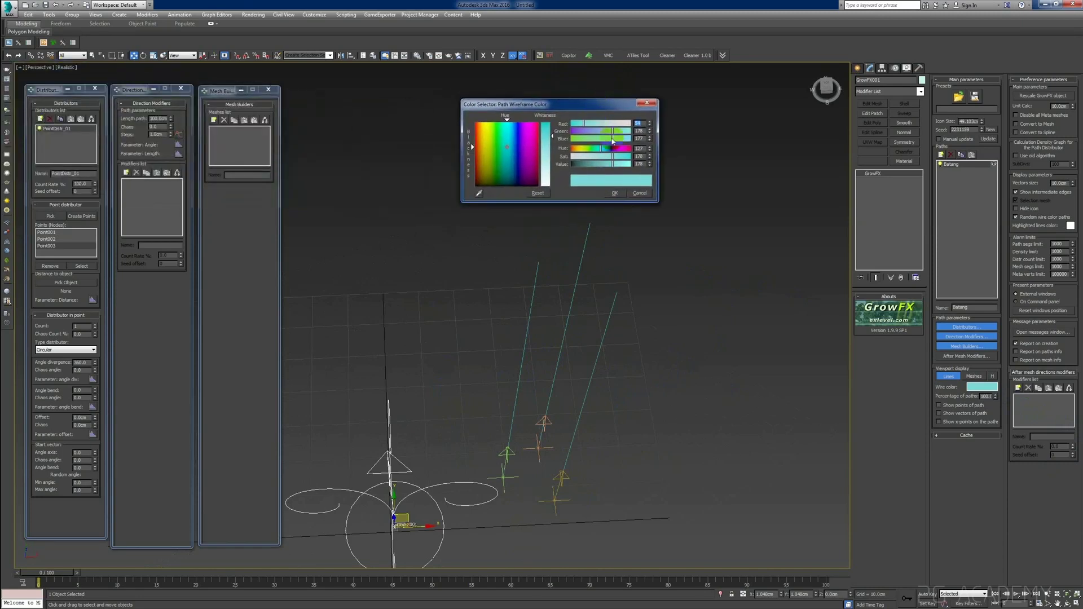
pyautogui.click(578, 149)
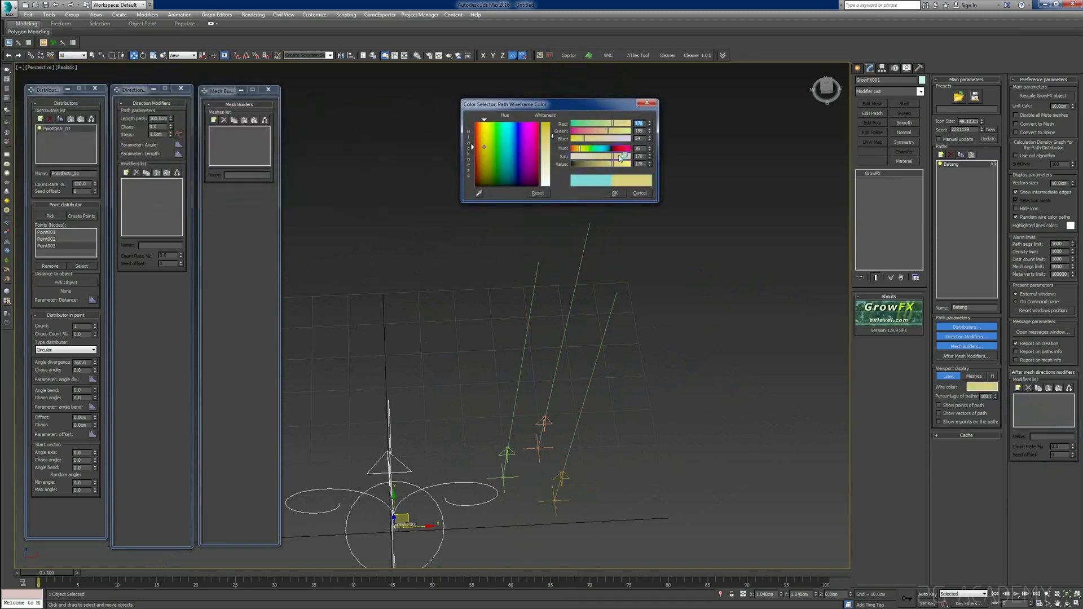
pyautogui.click(621, 151)
pyautogui.click(615, 193)
pyautogui.moveTo(558, 303)
pyautogui.keyDown('alt'); pyautogui.mouseDown(button='middle')
pyautogui.moveTo(534, 369)
pyautogui.moveTo(519, 351)
pyautogui.mouseUp(button='middle'); pyautogui.keyUp('alt')
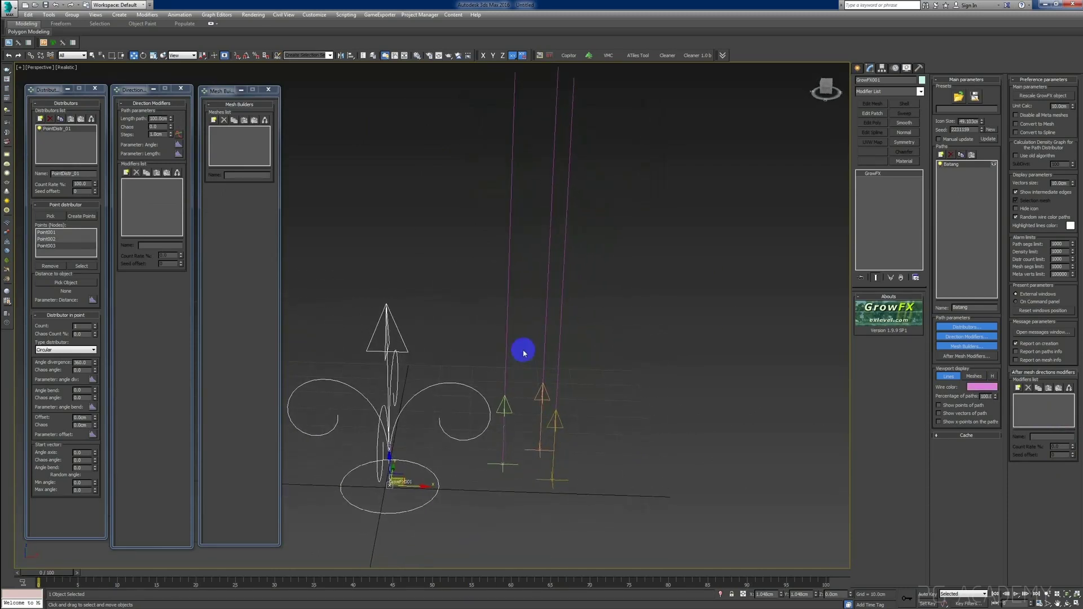
pyautogui.moveTo(531, 408)
pyautogui.keyDown('alt'); pyautogui.mouseDown(button='middle')
pyautogui.moveTo(549, 399)
pyautogui.moveTo(576, 418)
pyautogui.mouseUp(button='middle'); pyautogui.keyUp('alt')
pyautogui.scroll(-3, 550, 398)
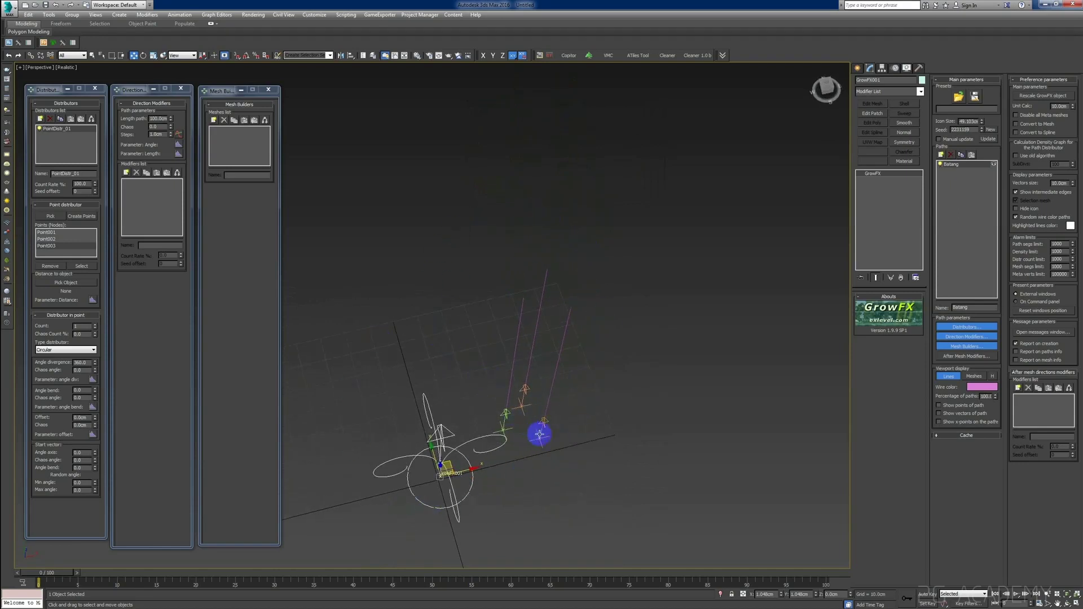
pyautogui.scroll(2, 547, 429)
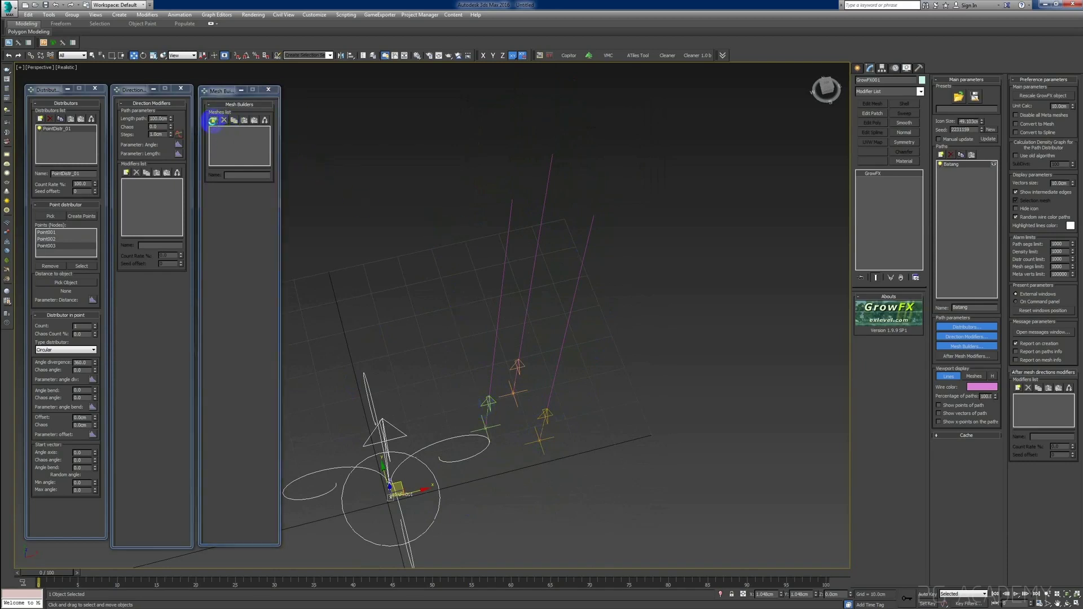
# Preview the mesh builder types, then add a Cylinder mesh builder, Cylinder_mesh_01, to Batang.
pyautogui.click(215, 119)
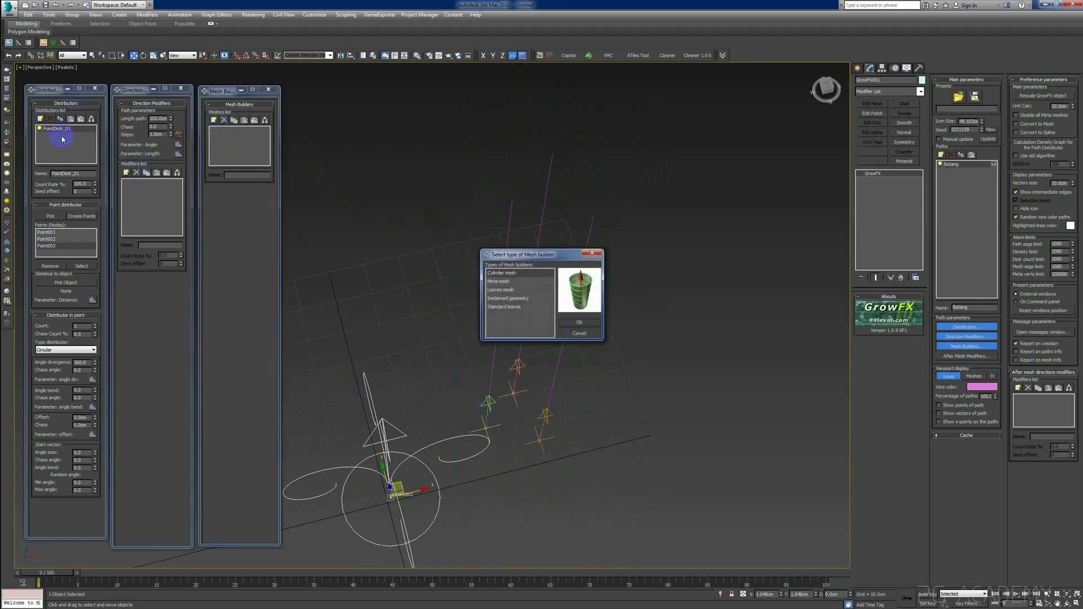
pyautogui.click(504, 283)
pyautogui.click(505, 292)
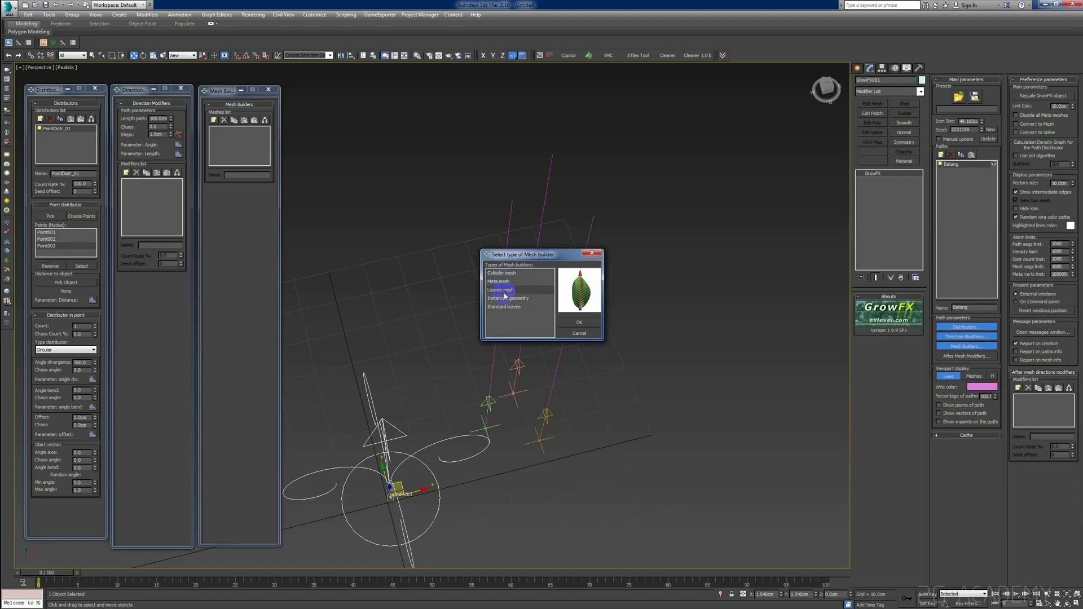
pyautogui.click(504, 299)
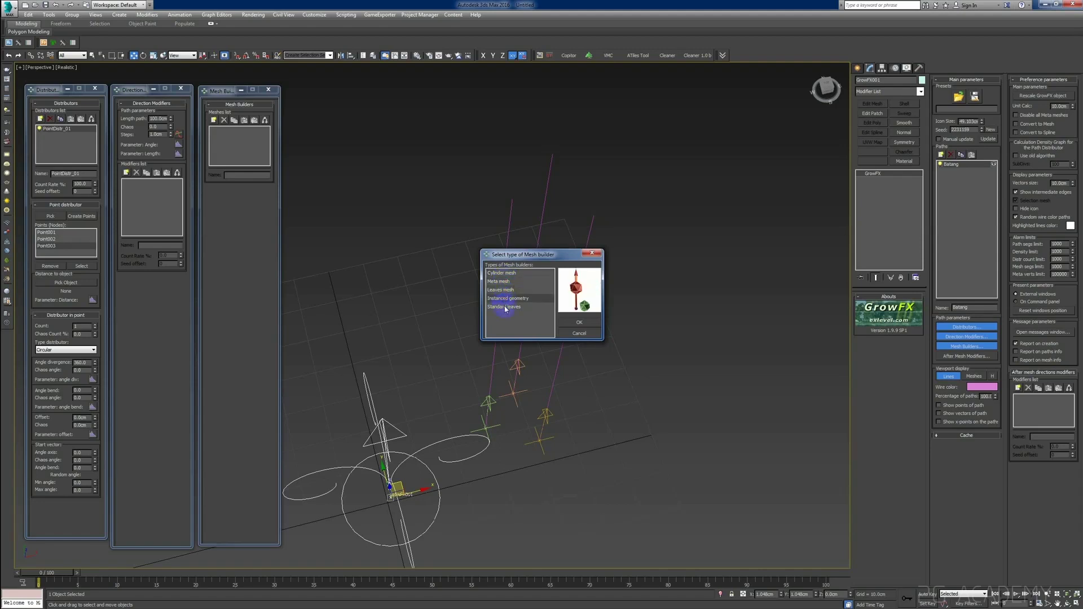
pyautogui.click(506, 308)
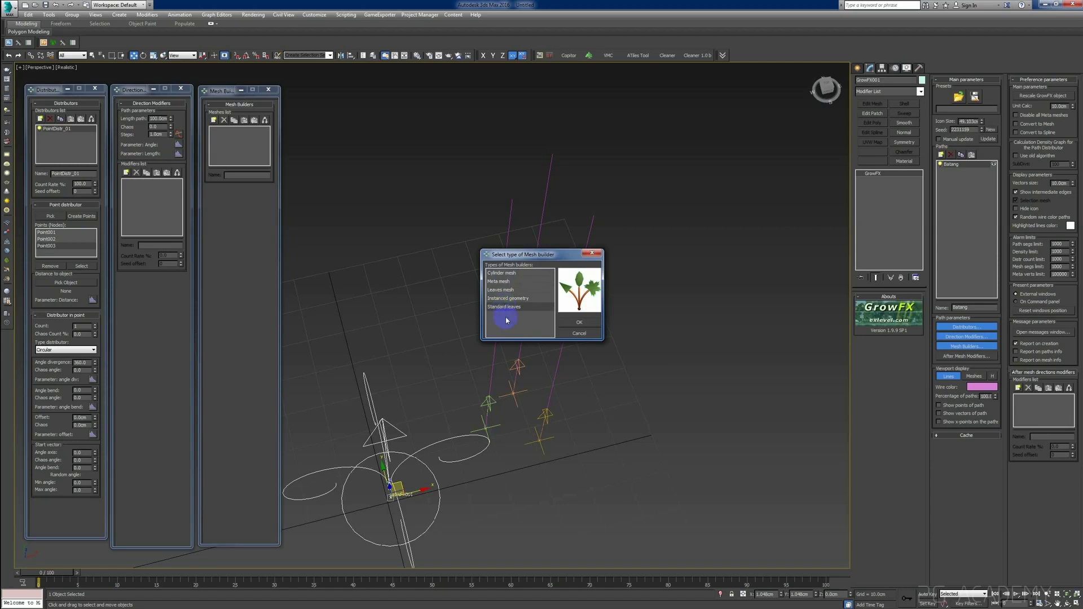
pyautogui.click(505, 273)
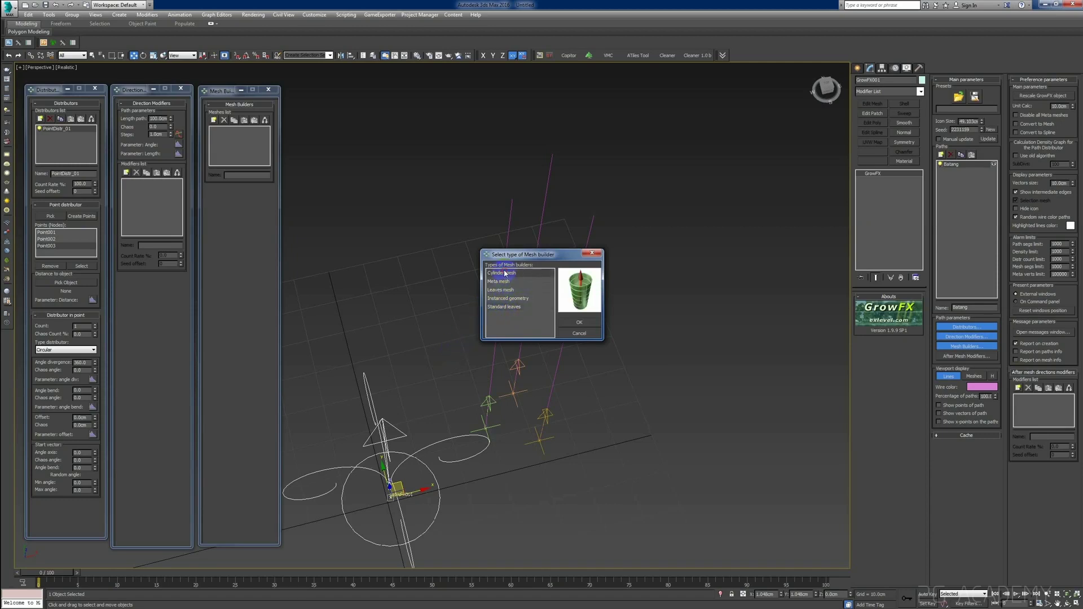
pyautogui.click(578, 322)
# Switch Viewport display from Lines to Meshes so the paths render as cylinders.
pyautogui.moveTo(571, 328); pyautogui.dragTo(514, 360, button='middle')
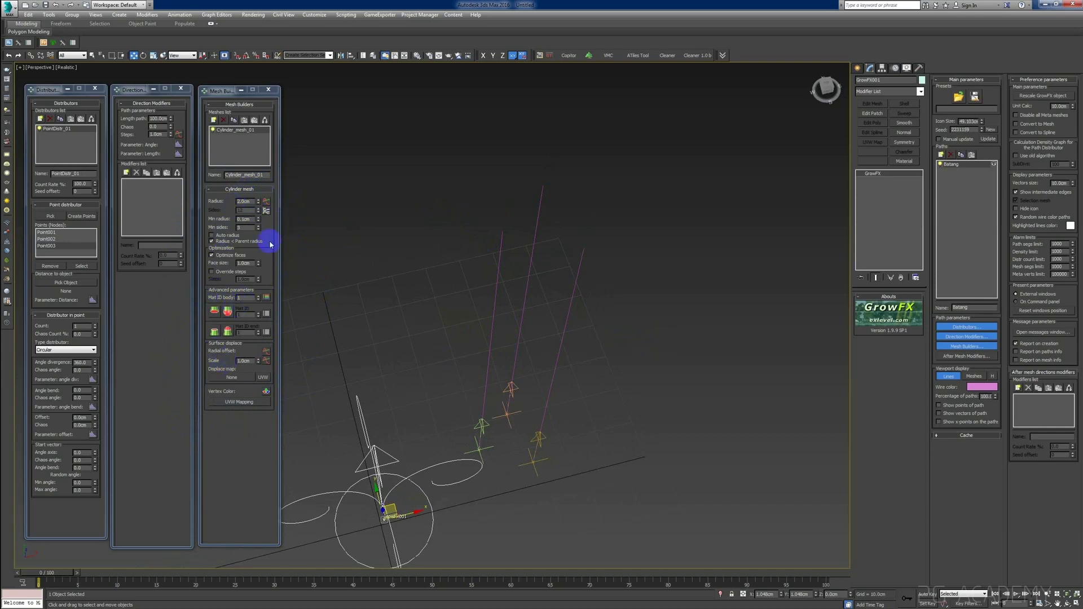
pyautogui.moveTo(571, 398)
pyautogui.keyDown('alt'); pyautogui.mouseDown(button='middle')
pyautogui.moveTo(551, 424)
pyautogui.moveTo(551, 406)
pyautogui.moveTo(542, 409)
pyautogui.mouseUp(button='middle'); pyautogui.keyUp('alt')
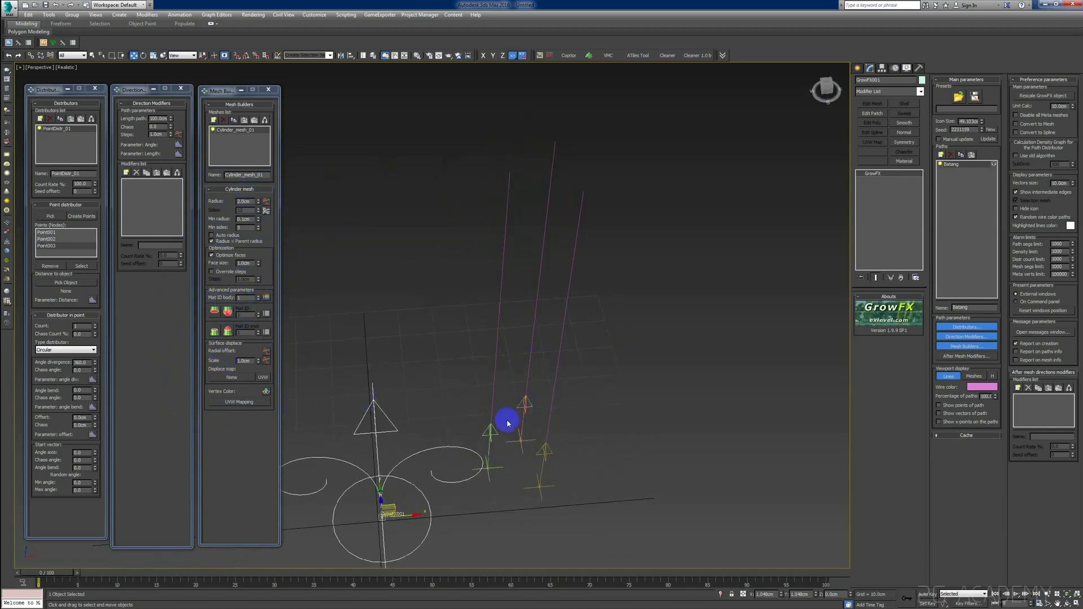
pyautogui.click(978, 378)
# Turn on Edged Faces (F4) to show wireframe edges over the shaded cylinders.
pyautogui.moveTo(522, 389)
pyautogui.keyDown('alt'); pyautogui.mouseDown(button='middle')
pyautogui.moveTo(490, 445)
pyautogui.moveTo(503, 450)
pyautogui.moveTo(483, 403)
pyautogui.moveTo(480, 411)
pyautogui.mouseUp(button='middle'); pyautogui.keyUp('alt')
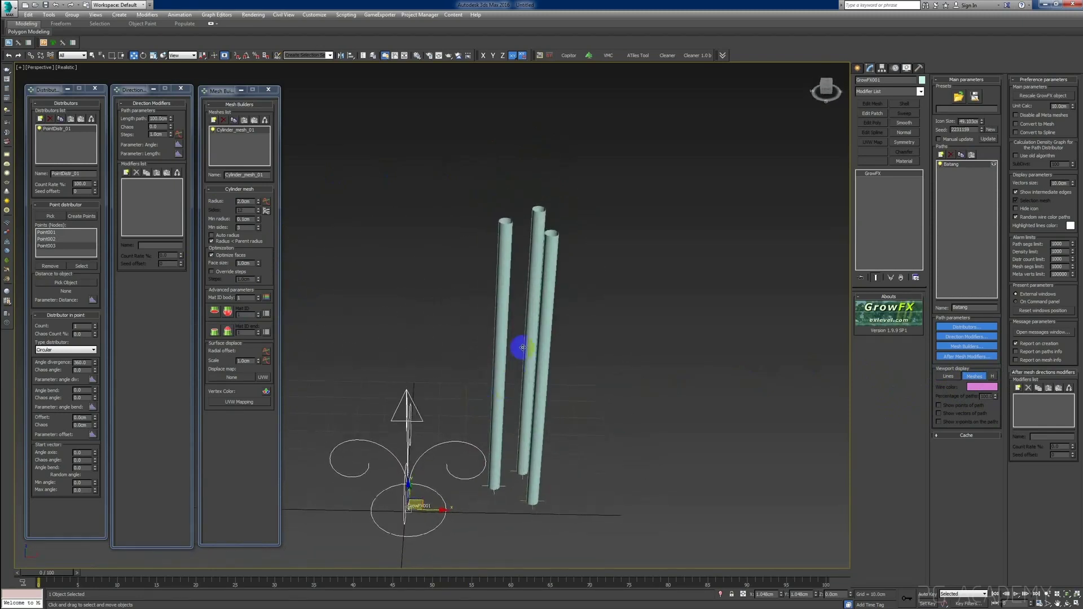
pyautogui.keyDown('alt'); pyautogui.moveTo(523, 348); pyautogui.dragTo(508, 350, button='middle'); pyautogui.keyUp('alt')
pyautogui.press('F4')
pyautogui.scroll(3, 534, 247)
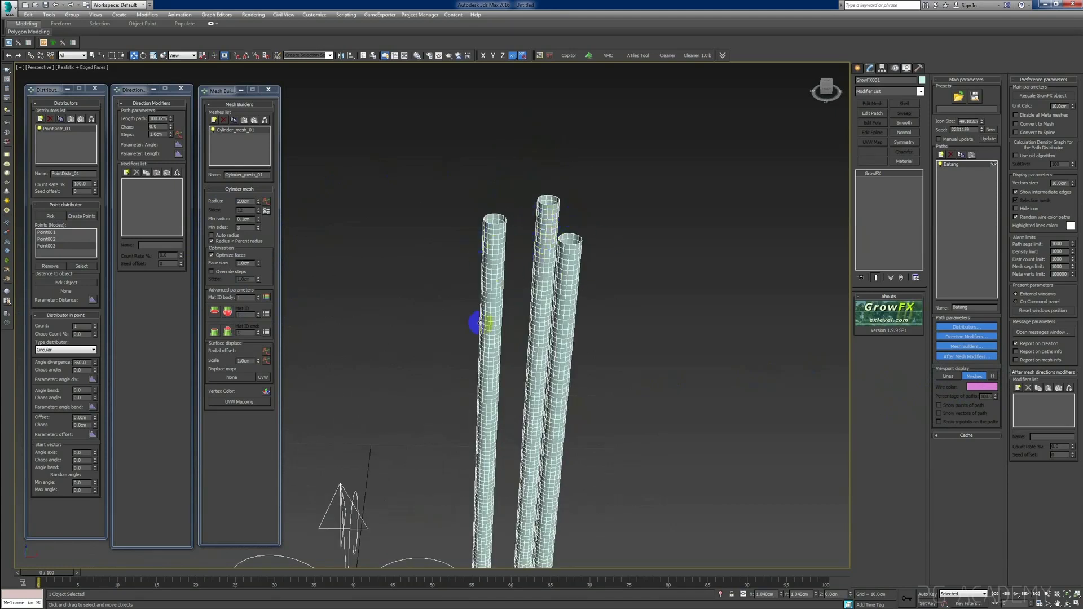
pyautogui.keyDown('alt'); pyautogui.moveTo(474, 322); pyautogui.dragTo(522, 268, button='middle'); pyautogui.keyUp('alt')
pyautogui.press('F4')
pyautogui.scroll(-3, 536, 278)
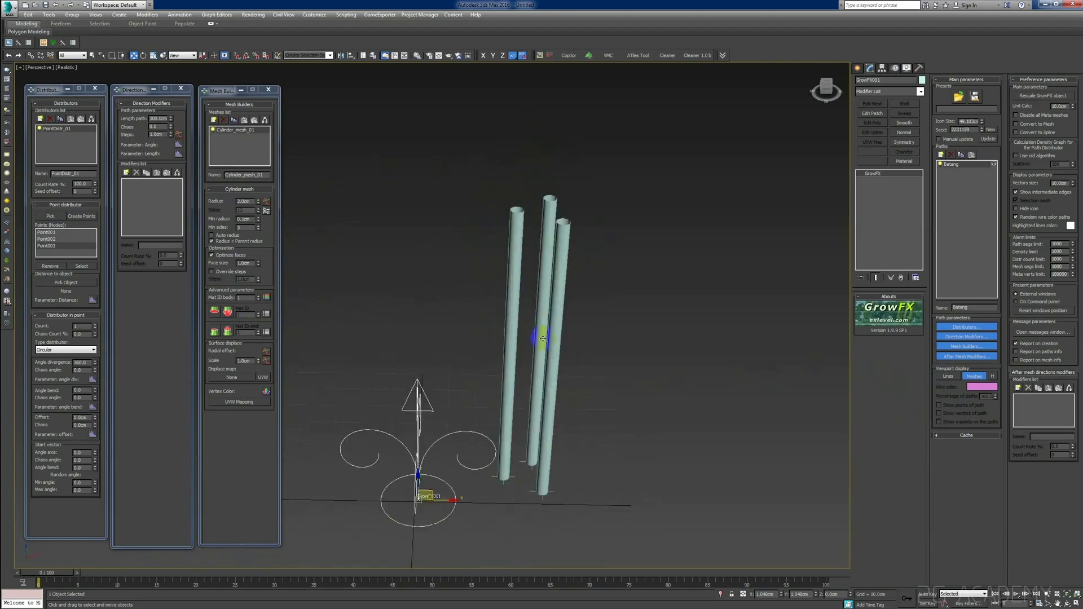
pyautogui.press('F4')
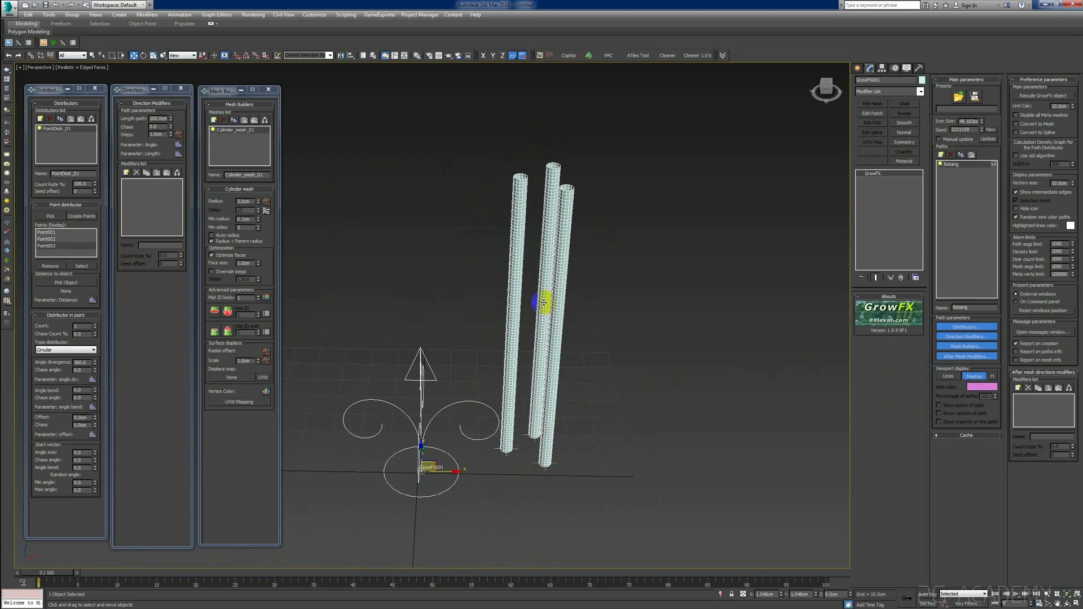
# Zoom and orbit in to examine the cylinders, then switch to Select and Move (W).
pyautogui.keyDown('alt'); pyautogui.moveTo(543, 303); pyautogui.dragTo(563, 292, button='middle'); pyautogui.keyUp('alt')
pyautogui.scroll(3, 517, 431)
pyautogui.scroll(2, 500, 497)
pyautogui.scroll(-3, 498, 463)
pyautogui.keyDown('alt'); pyautogui.moveTo(496, 428); pyautogui.dragTo(469, 438, button='middle'); pyautogui.keyUp('alt')
pyautogui.scroll(2, 538, 342)
pyautogui.press('w')
pyautogui.moveTo(486, 320)
pyautogui.keyDown('alt'); pyautogui.mouseDown(button='middle')
pyautogui.moveTo(469, 316)
pyautogui.moveTo(443, 394)
pyautogui.moveTo(450, 362)
pyautogui.moveTo(450, 498)
pyautogui.moveTo(431, 546)
pyautogui.moveTo(443, 520)
pyautogui.mouseUp(button='middle'); pyautogui.keyUp('alt')
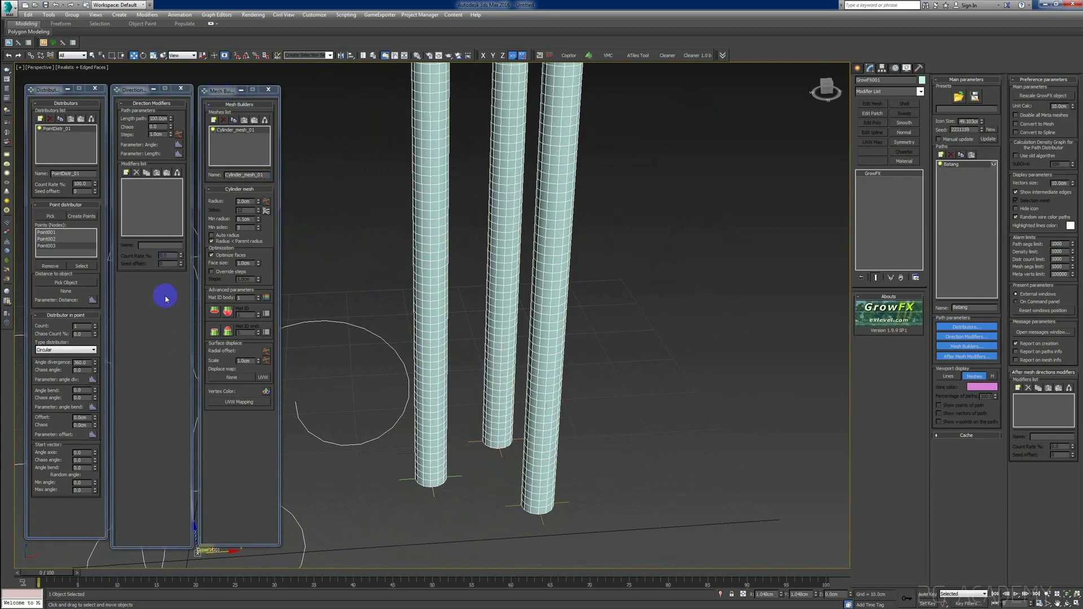
# Try direction path Steps values of 0.5, 0.25 and 5.0cm.
pyautogui.click(165, 128)
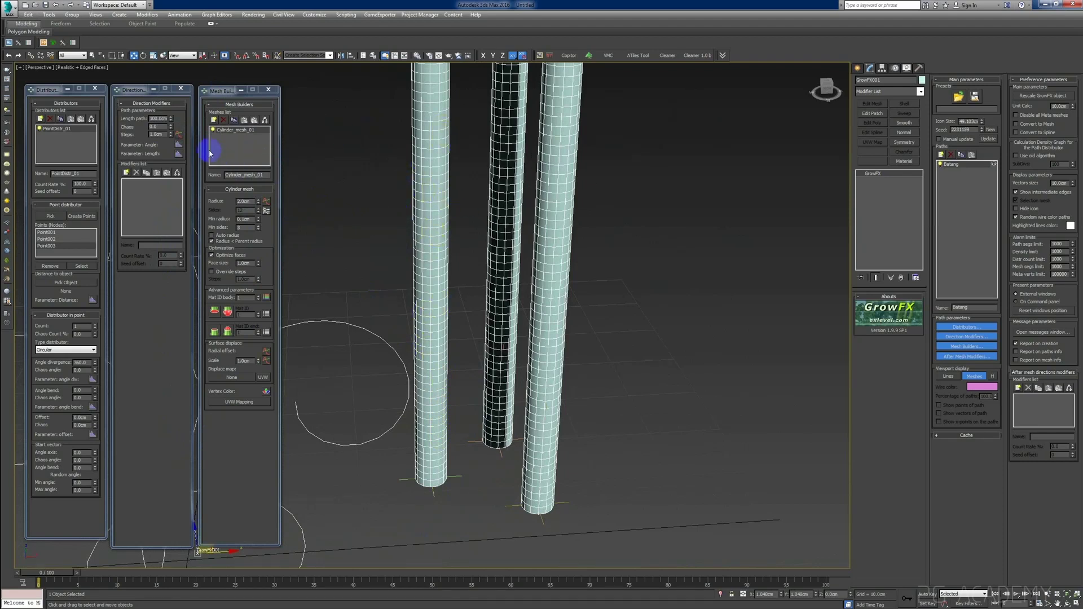
pyautogui.click(157, 134)
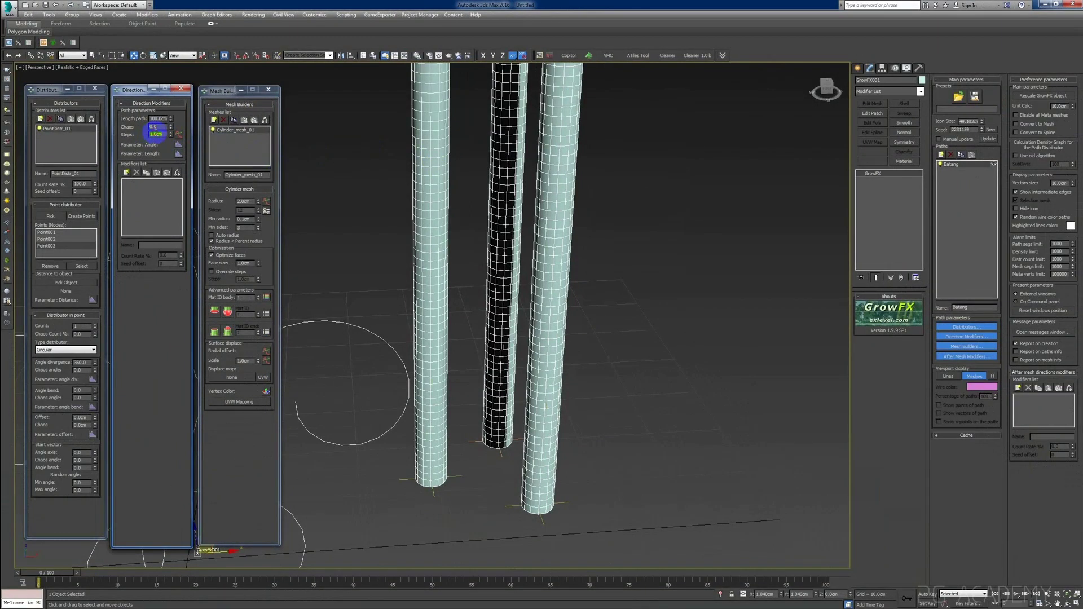
pyautogui.press('Return')
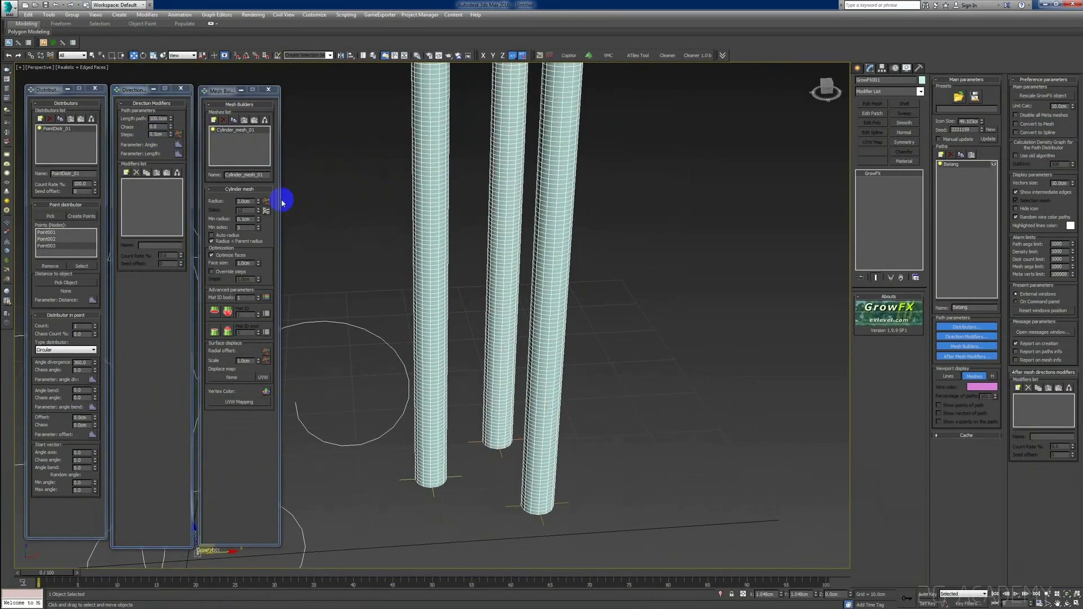
pyautogui.click(160, 135)
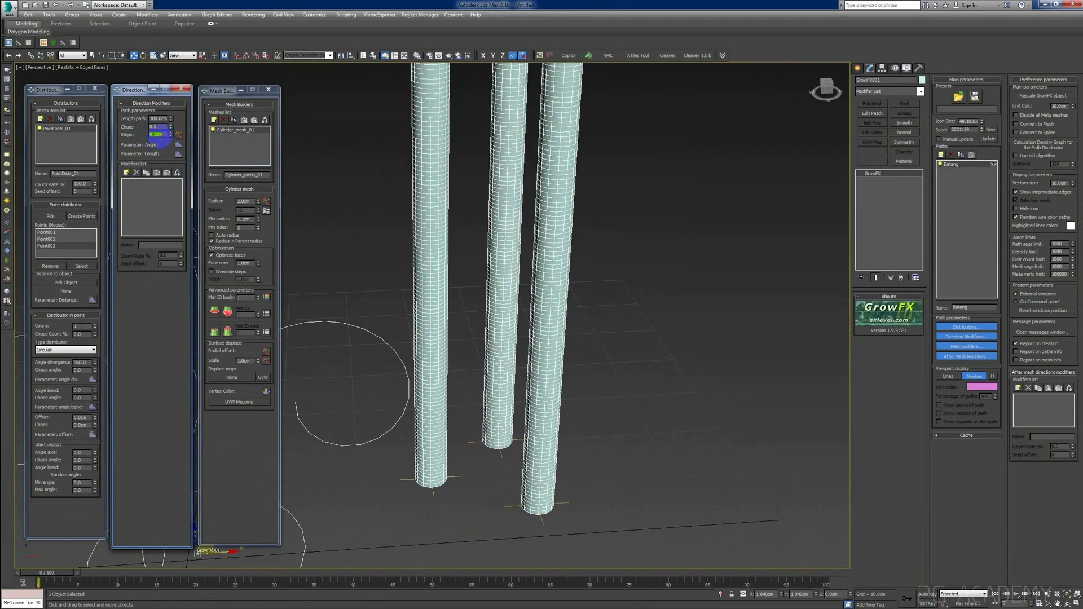
pyautogui.write('5')
pyautogui.press('Return')
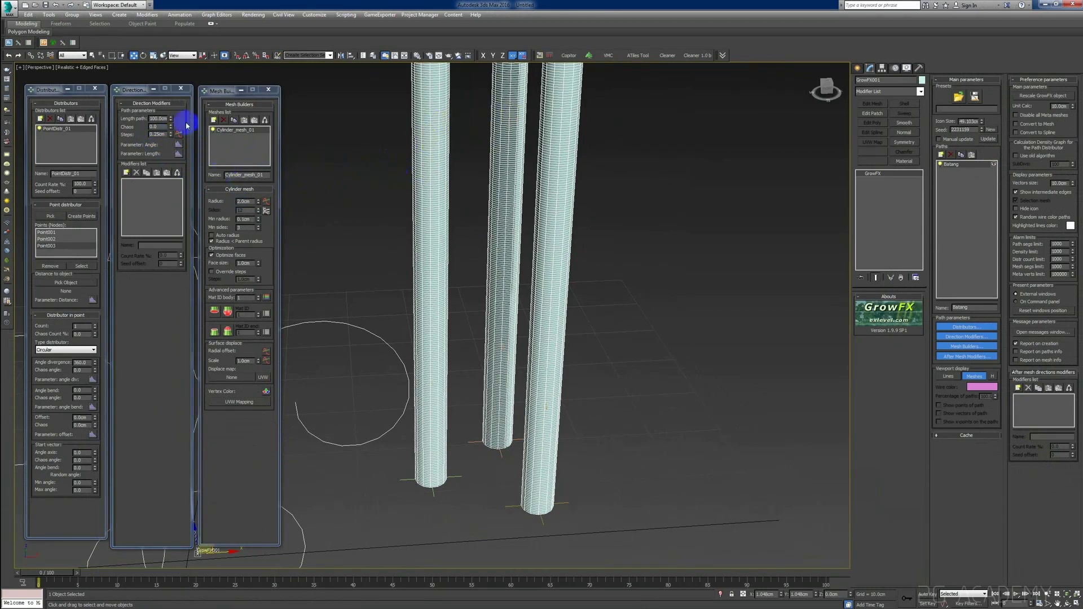
pyautogui.click(157, 134)
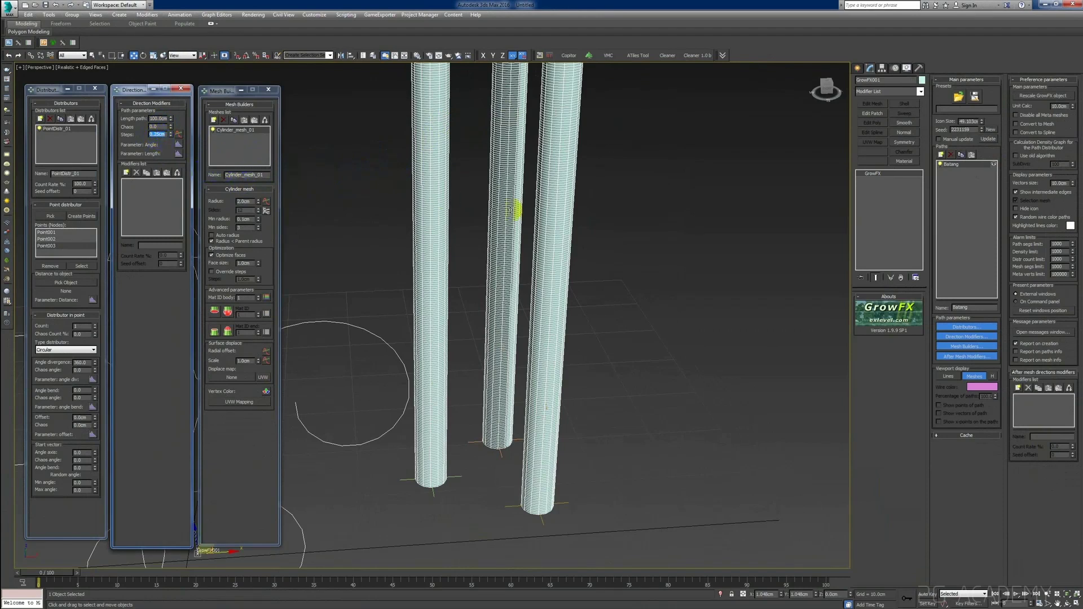
pyautogui.write('5')
pyautogui.press('Return')
# Settle the path Steps at 1.0cm and check the stems in the viewport.
pyautogui.moveTo(511, 274)
pyautogui.keyDown('alt'); pyautogui.mouseDown(button='middle')
pyautogui.moveTo(484, 310)
pyautogui.moveTo(460, 399)
pyautogui.moveTo(467, 382)
pyautogui.mouseUp(button='middle'); pyautogui.keyUp('alt')
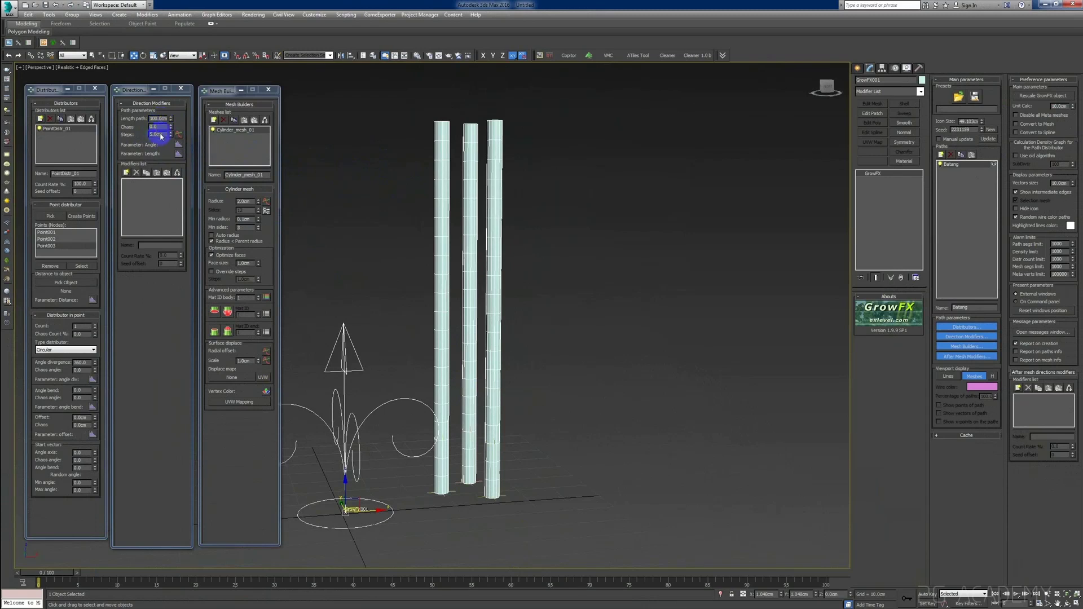
pyautogui.write('1')
pyautogui.press('Return')
pyautogui.scroll(5, 465, 478)
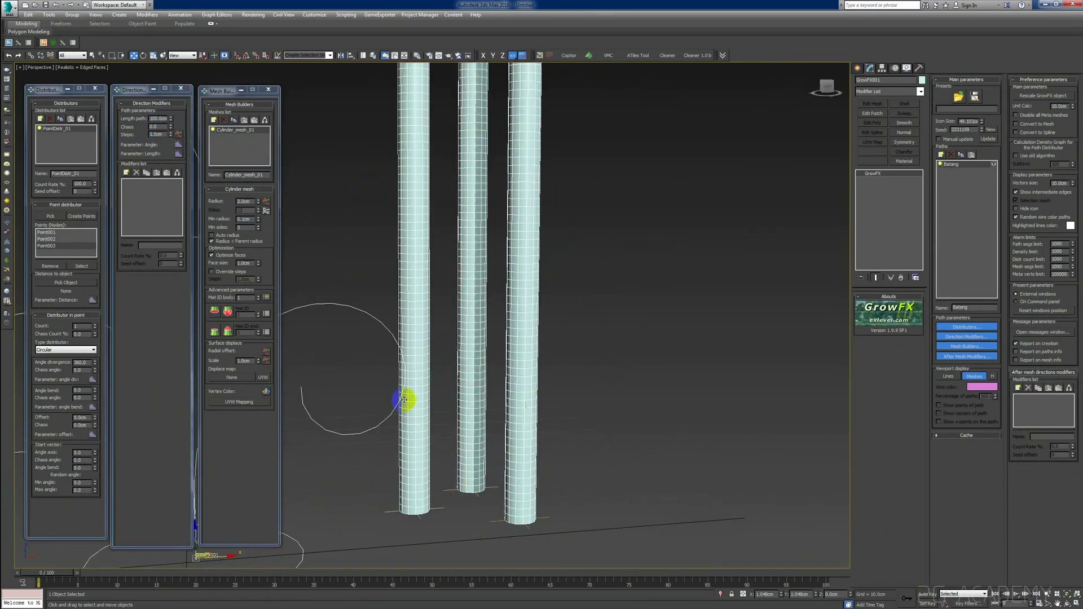
pyautogui.moveTo(412, 370); pyautogui.dragTo(413, 383, button='middle')
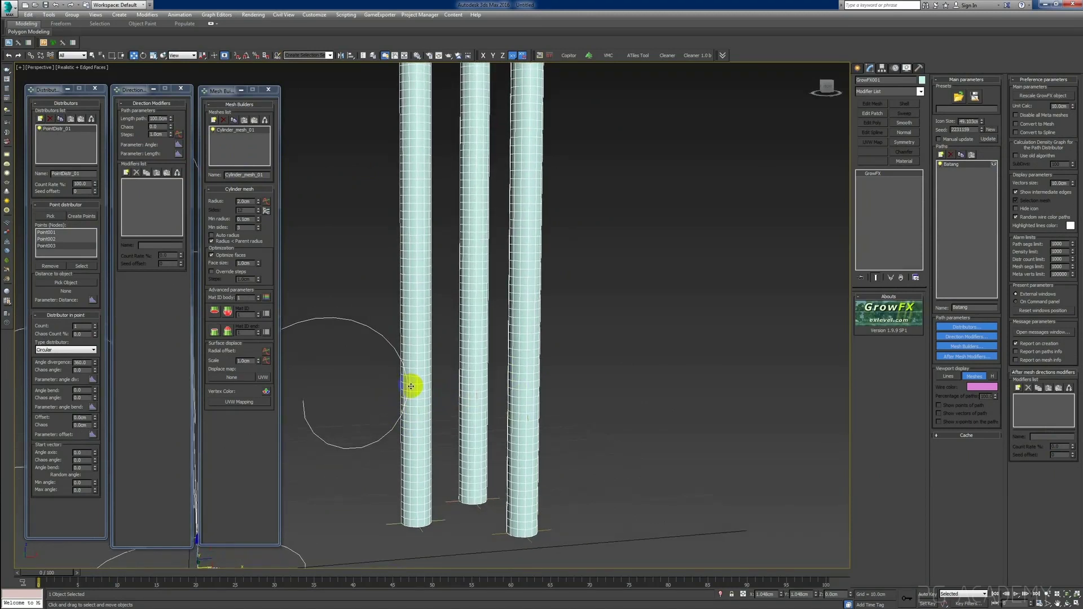
pyautogui.scroll(3, 499, 546)
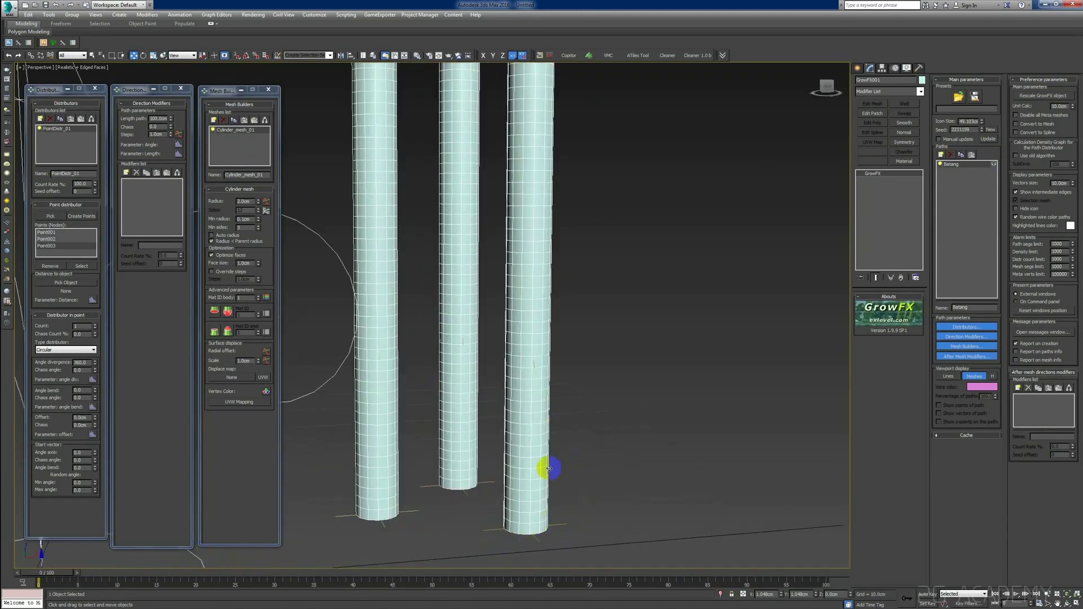
pyautogui.moveTo(548, 469); pyautogui.dragTo(494, 464, button='middle')
pyautogui.click(249, 226)
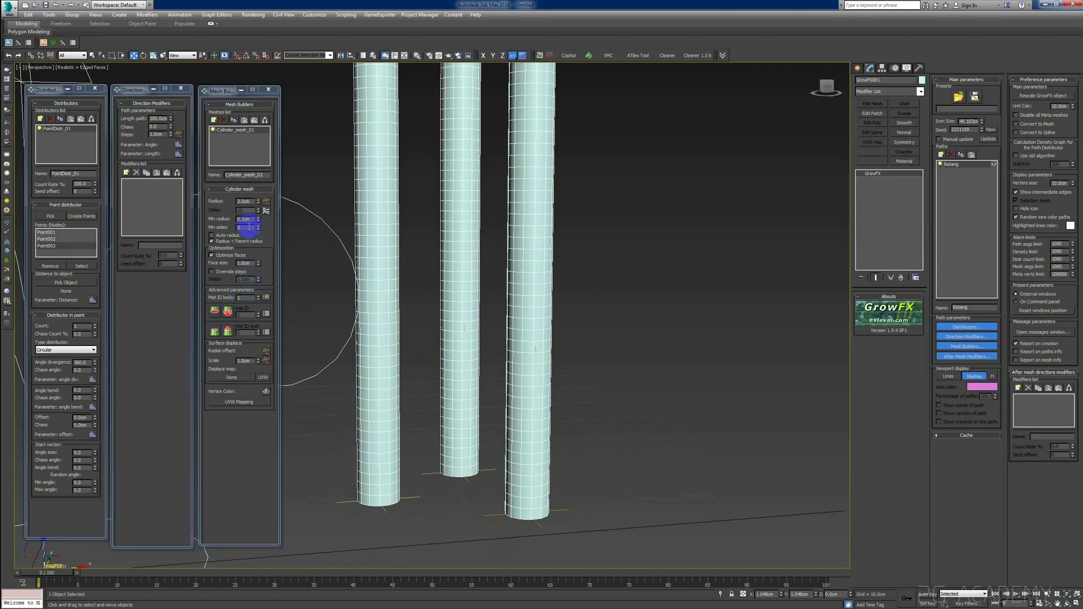
# Turn off Optimize faces and set the cylinder Sides to 8 after trying 5.
pyautogui.click(233, 256)
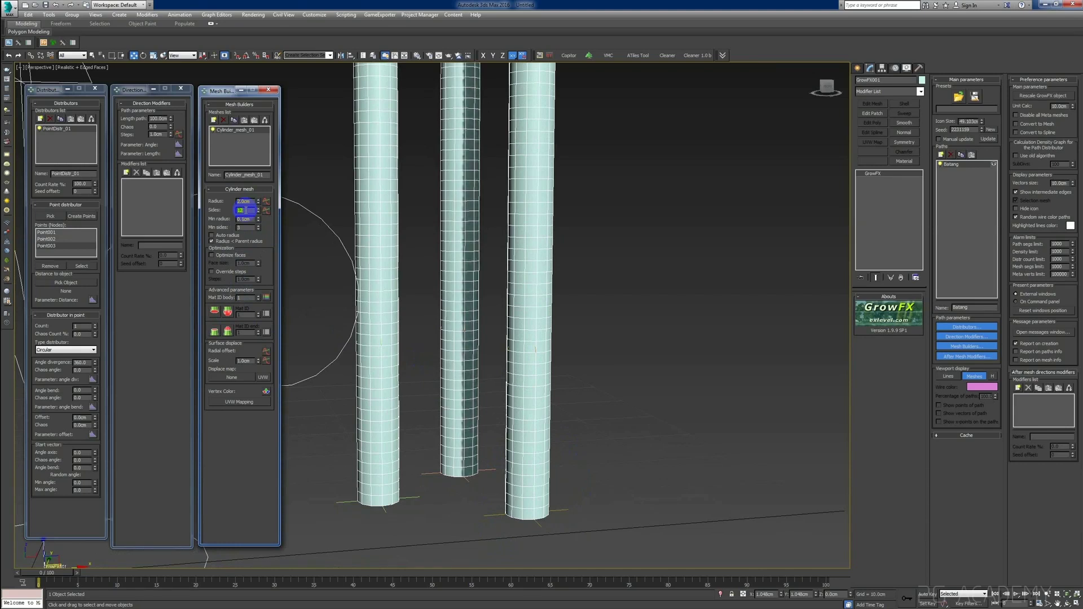
pyautogui.write('5')
pyautogui.moveTo(423, 310)
pyautogui.keyDown('alt'); pyautogui.mouseDown(button='middle')
pyautogui.moveTo(428, 326)
pyautogui.moveTo(447, 205)
pyautogui.moveTo(440, 285)
pyautogui.moveTo(466, 300)
pyautogui.mouseUp(button='middle'); pyautogui.keyUp('alt')
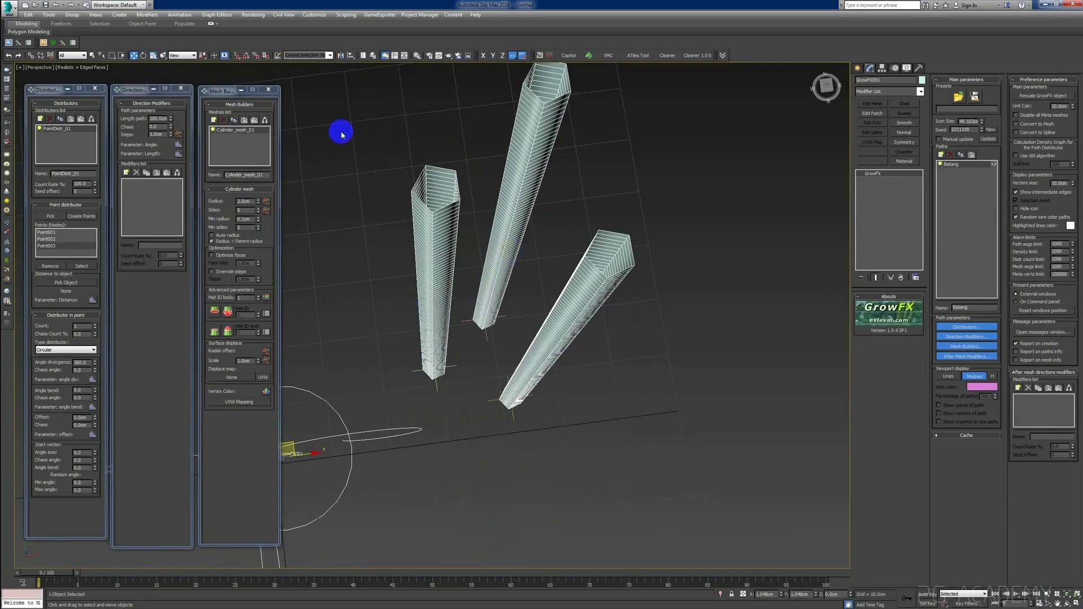
pyautogui.write('8')
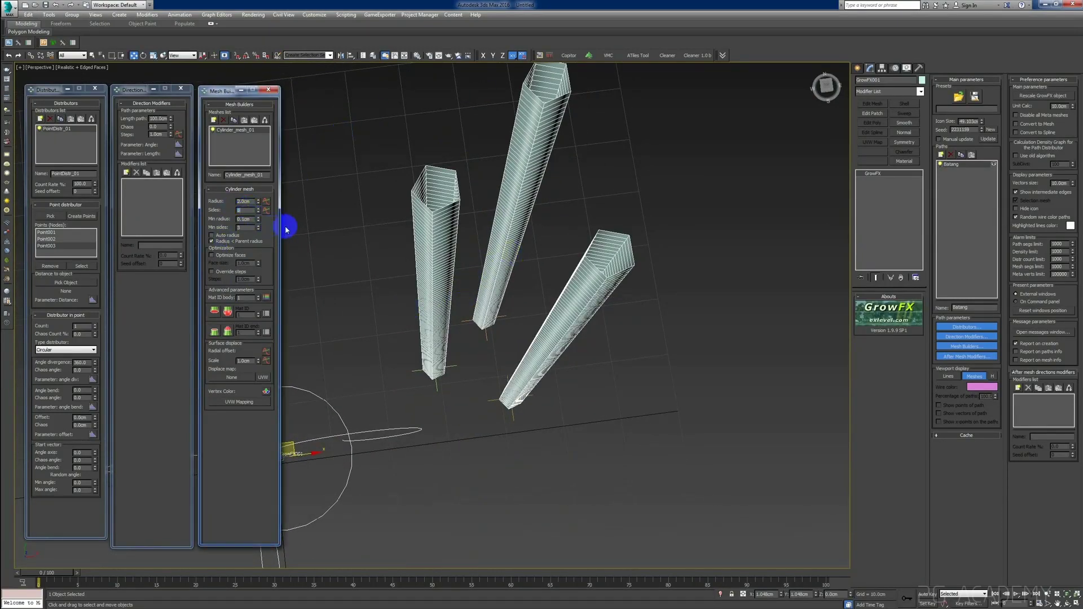
pyautogui.keyDown('alt'); pyautogui.moveTo(459, 207); pyautogui.dragTo(463, 231, button='middle'); pyautogui.keyUp('alt')
pyautogui.scroll(-3, 464, 232)
pyautogui.moveTo(449, 339)
pyautogui.keyDown('alt'); pyautogui.mouseDown(button='middle')
pyautogui.moveTo(455, 282)
pyautogui.moveTo(469, 345)
pyautogui.mouseUp(button='middle'); pyautogui.keyUp('alt')
pyautogui.scroll(4, 461, 290)
pyautogui.moveTo(483, 258)
pyautogui.mouseDown(button='middle')
pyautogui.moveTo(488, 247)
pyautogui.moveTo(474, 244)
pyautogui.mouseUp(button='middle')
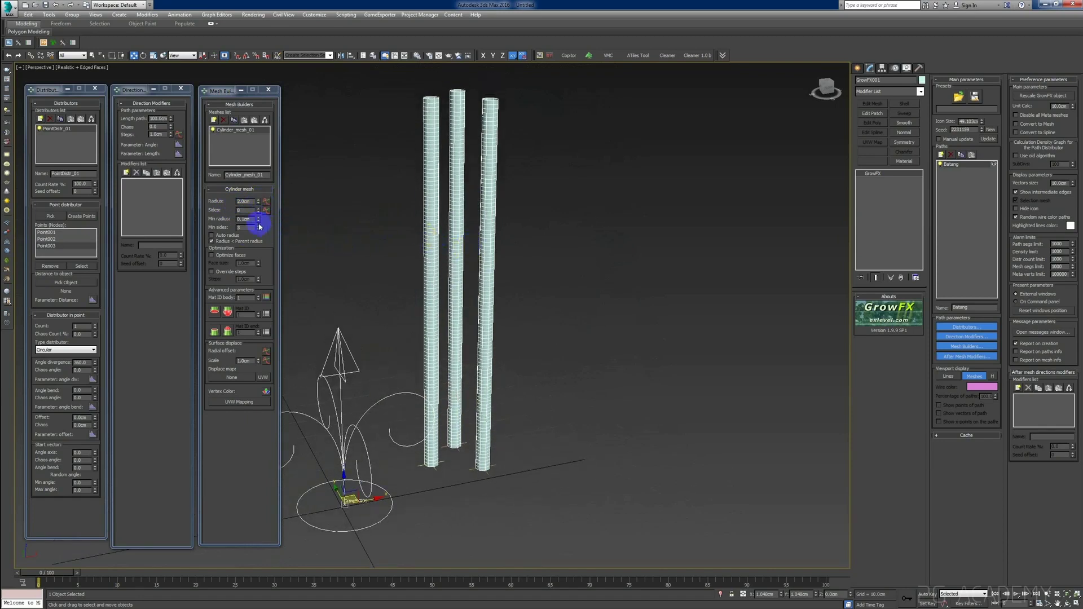
# Reduce the cylinder Radius to 1.0cm and orbit to view the thin stems.
pyautogui.moveTo(260, 209)
pyautogui.mouseDown()
pyautogui.moveTo(263, 234)
pyautogui.moveTo(251, 191)
pyautogui.mouseUp()
pyautogui.write('1')
pyautogui.press('Return')
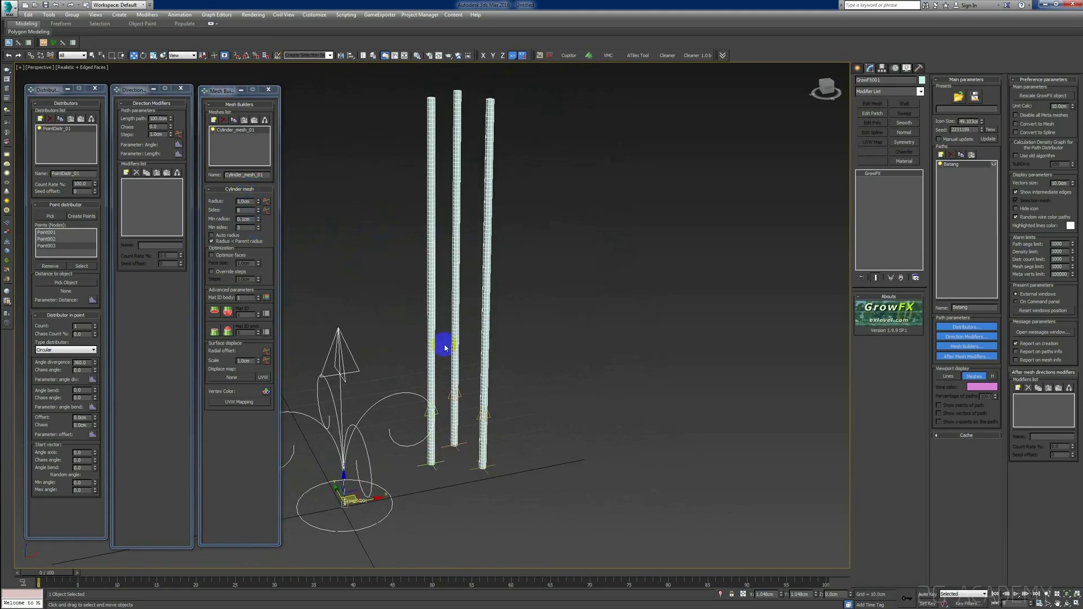
pyautogui.scroll(3, 452, 335)
pyautogui.scroll(-2, 471, 316)
pyautogui.moveTo(471, 291)
pyautogui.keyDown('alt'); pyautogui.mouseDown(button='middle')
pyautogui.moveTo(472, 370)
pyautogui.moveTo(481, 363)
pyautogui.mouseUp(button='middle'); pyautogui.keyUp('alt')
pyautogui.scroll(3, 481, 363)
pyautogui.scroll(-2, 472, 338)
pyautogui.keyDown('alt'); pyautogui.moveTo(450, 307); pyautogui.dragTo(410, 357, button='middle'); pyautogui.keyUp('alt')
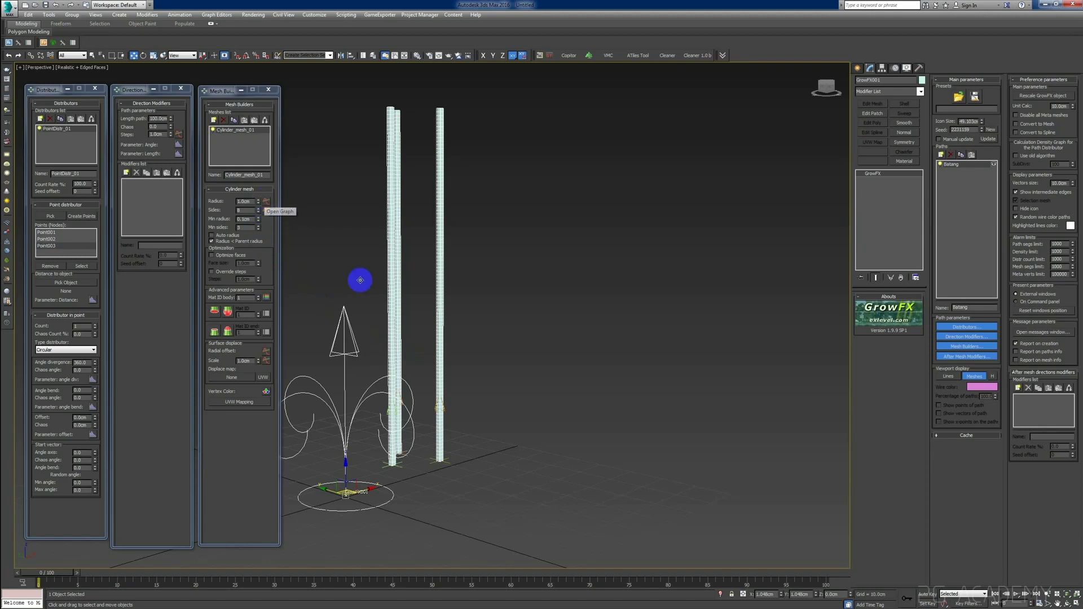
pyautogui.keyDown('alt'); pyautogui.moveTo(379, 353); pyautogui.dragTo(359, 360, button='middle'); pyautogui.keyUp('alt')
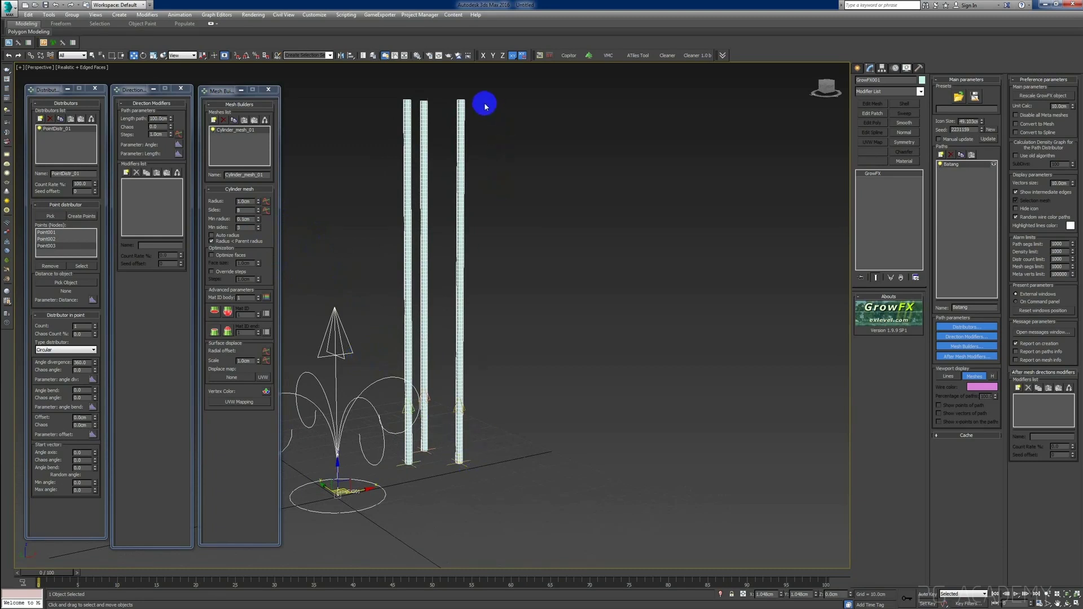
# Open the Radius Graph and move and resize its window beside the viewport.
pyautogui.click(267, 201)
pyautogui.moveTo(558, 242); pyautogui.dragTo(744, 195)
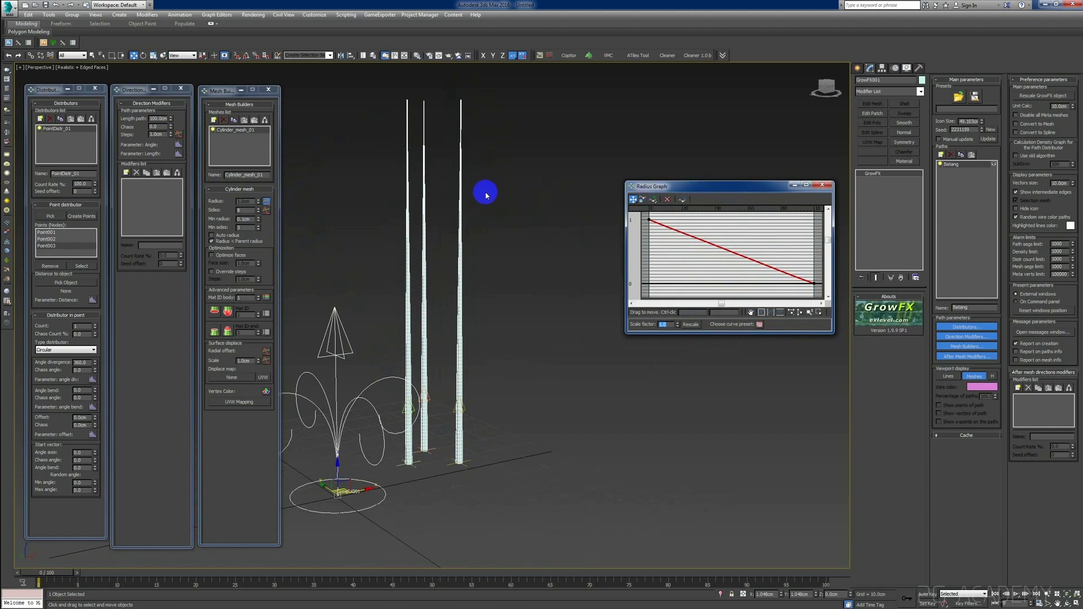
pyautogui.scroll(2, 479, 214)
pyautogui.scroll(2, 472, 237)
pyautogui.scroll(-3, 472, 236)
pyautogui.scroll(-1, 491, 263)
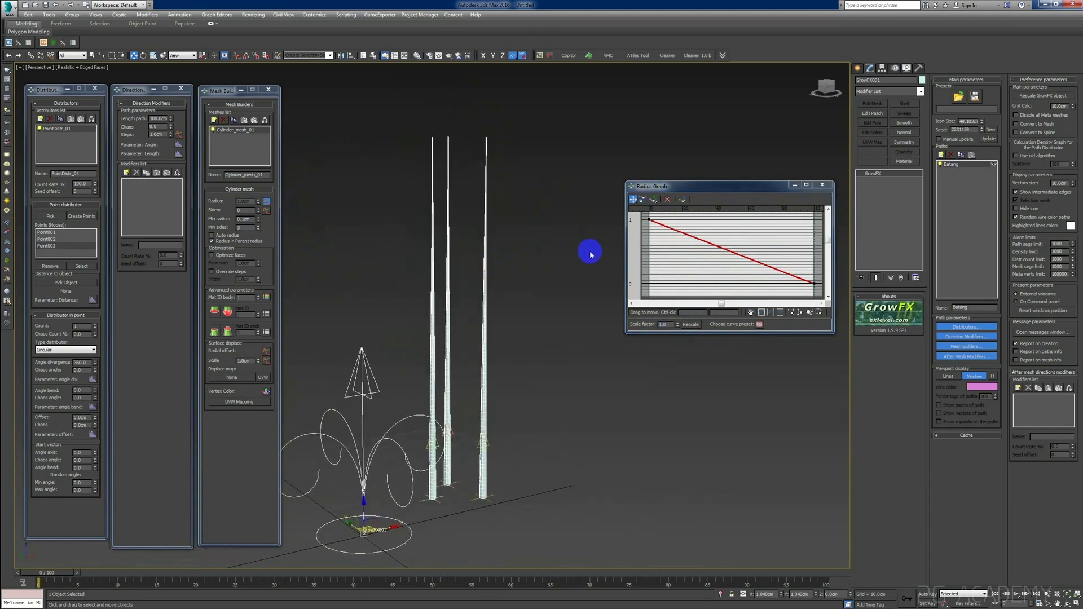
pyautogui.moveTo(679, 188); pyautogui.dragTo(653, 111)
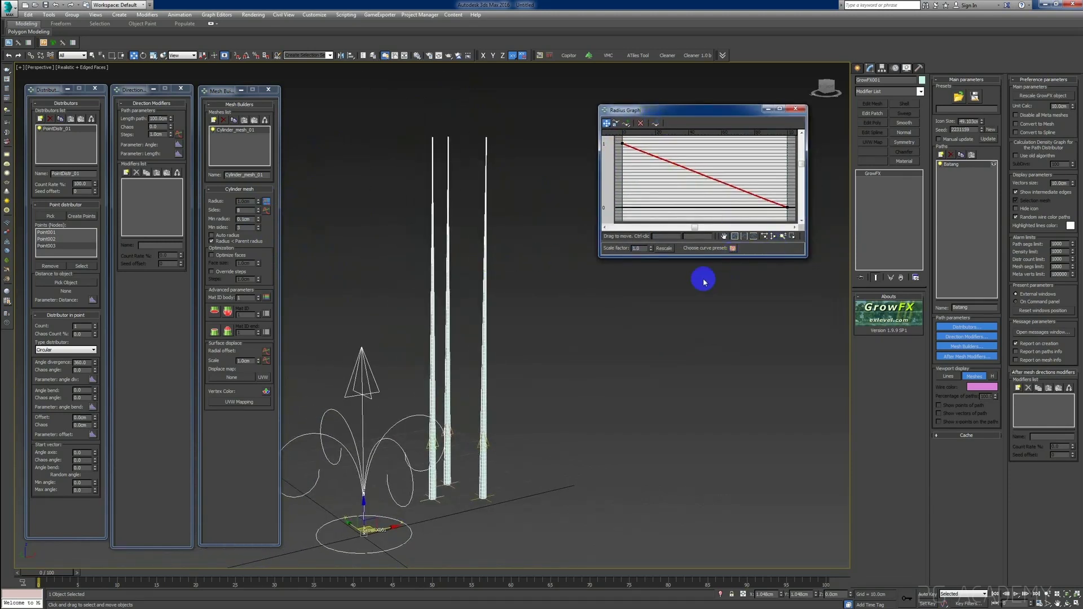
pyautogui.moveTo(597, 265); pyautogui.dragTo(582, 348)
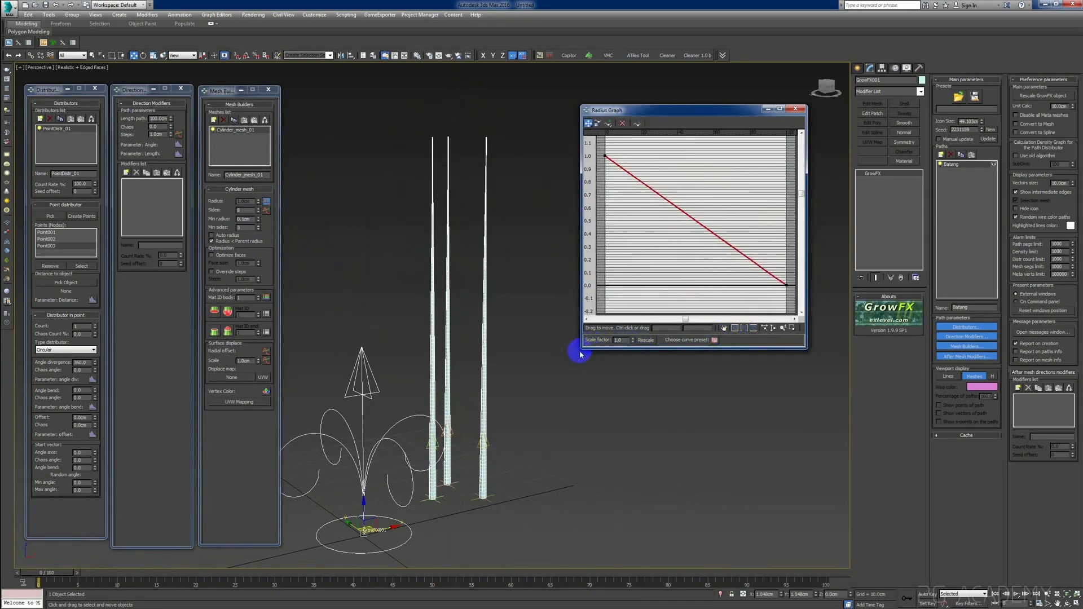
pyautogui.moveTo(582, 349); pyautogui.dragTo(593, 317)
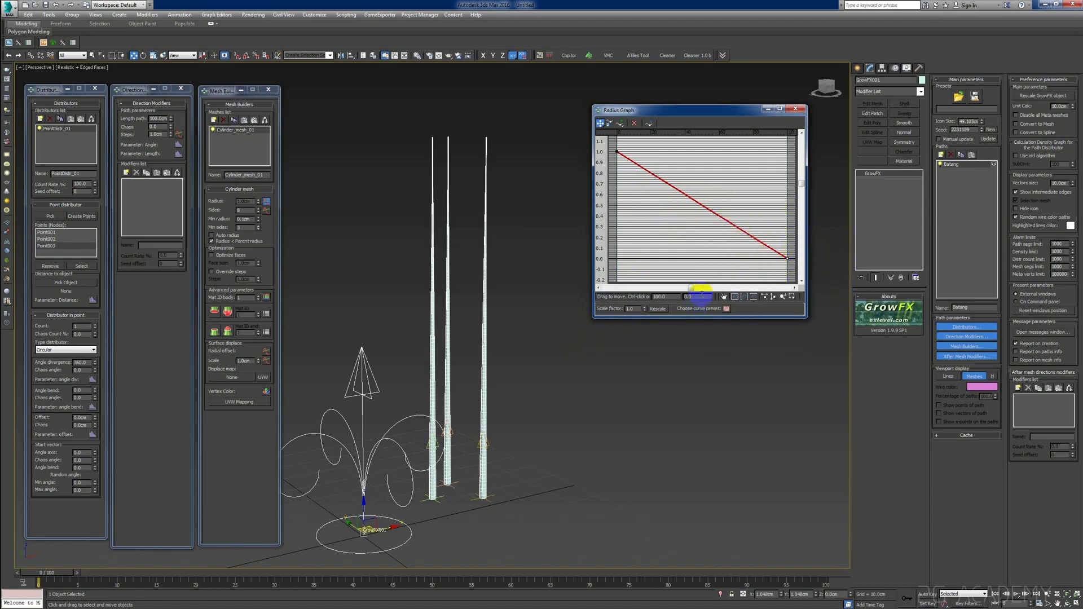
# Inspect the straight radius curve's start point at 1.0 and end point at 0.0.
pyautogui.moveTo(590, 126); pyautogui.dragTo(639, 214)
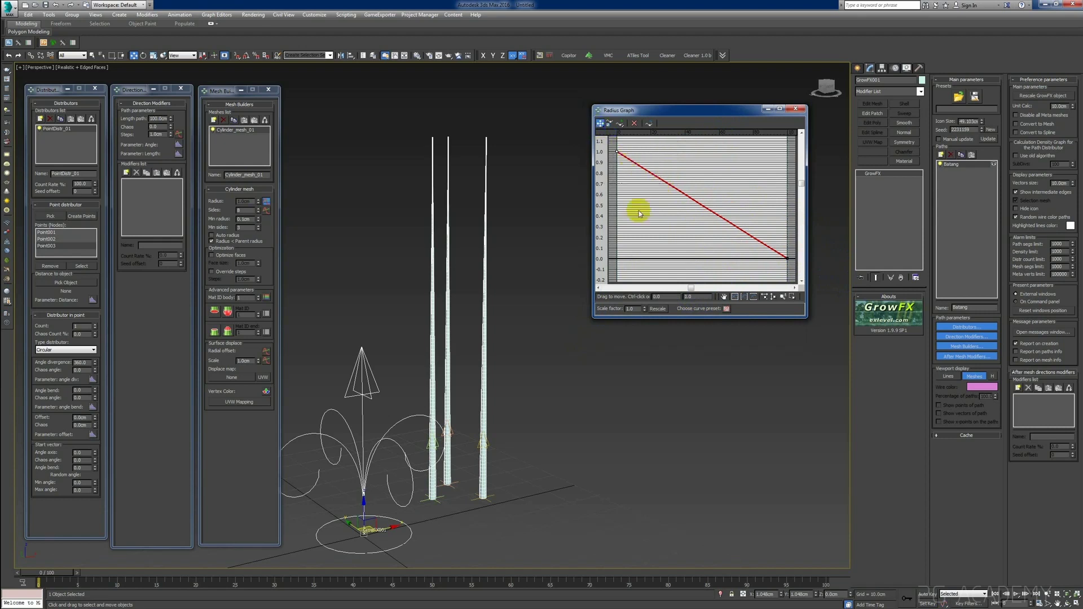
pyautogui.moveTo(703, 298); pyautogui.dragTo(805, 224)
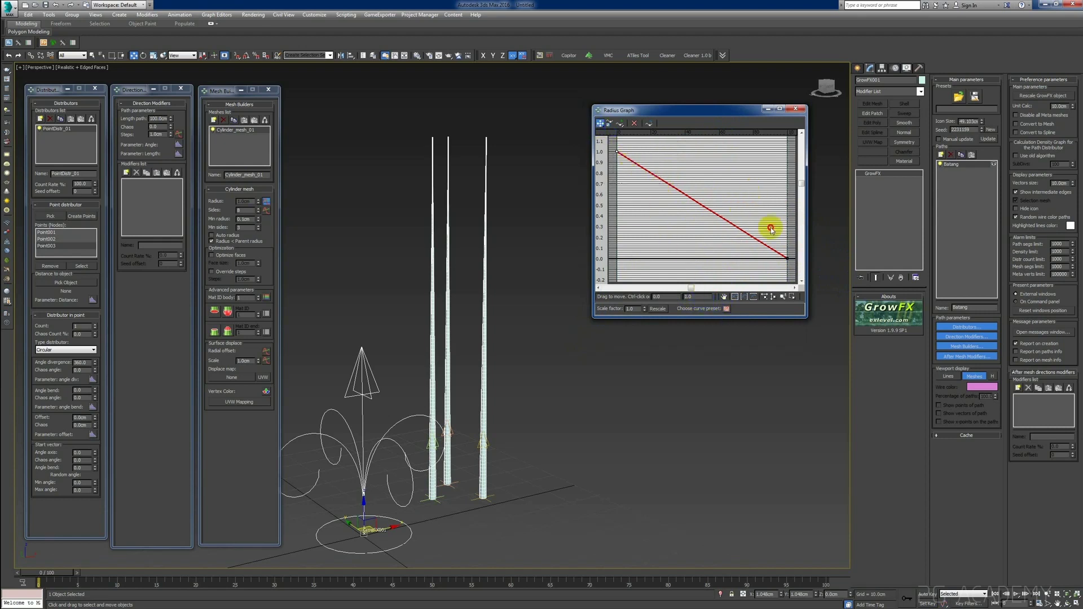
pyautogui.moveTo(665, 150); pyautogui.dragTo(570, 169)
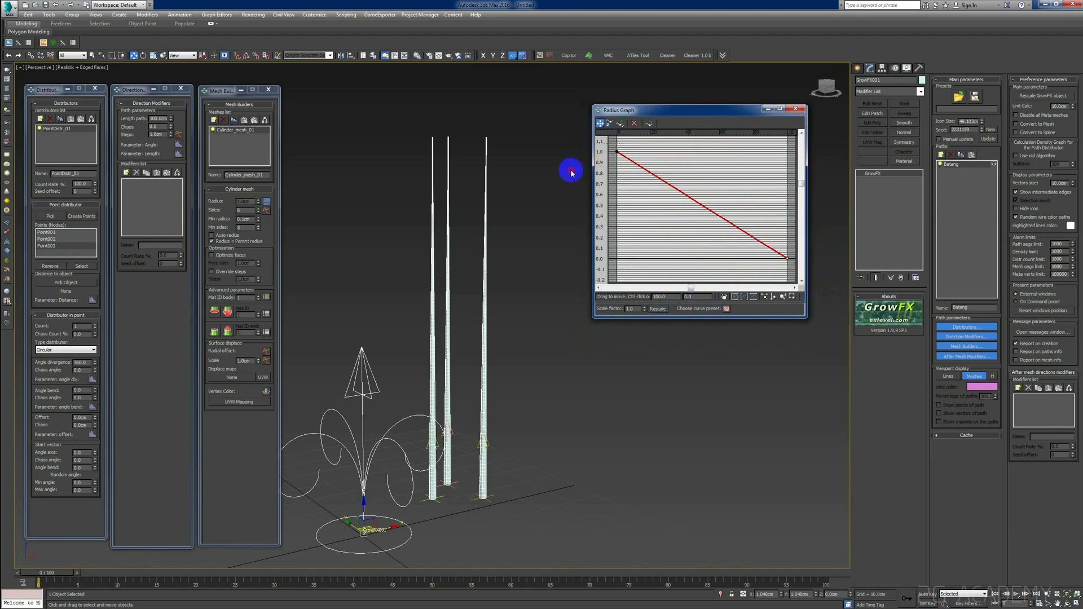
pyautogui.click(667, 262)
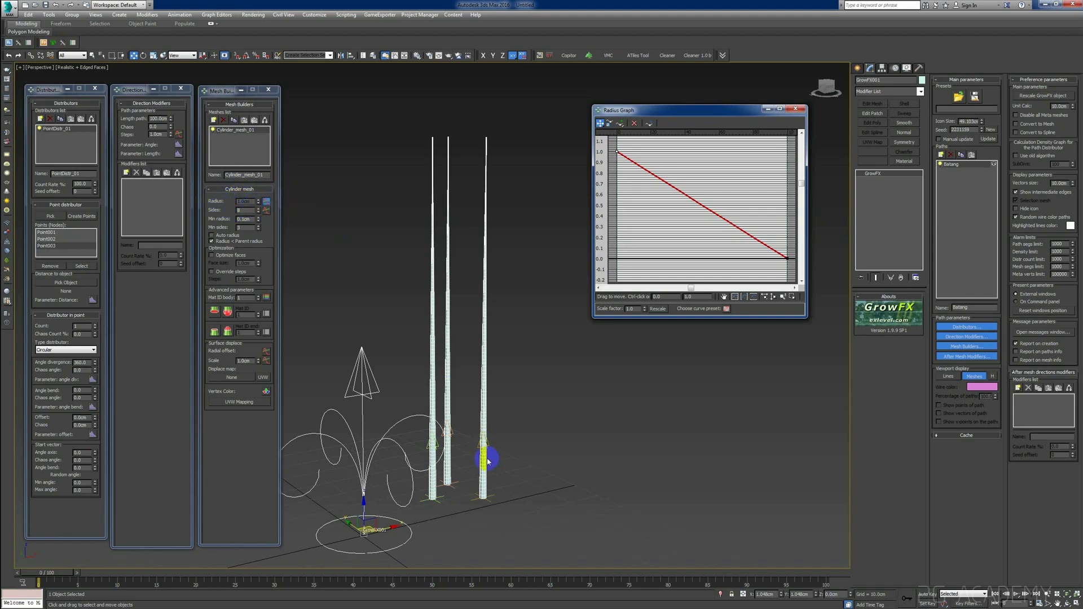
pyautogui.scroll(5, 489, 471)
pyautogui.scroll(3, 485, 508)
pyautogui.scroll(-3, 482, 460)
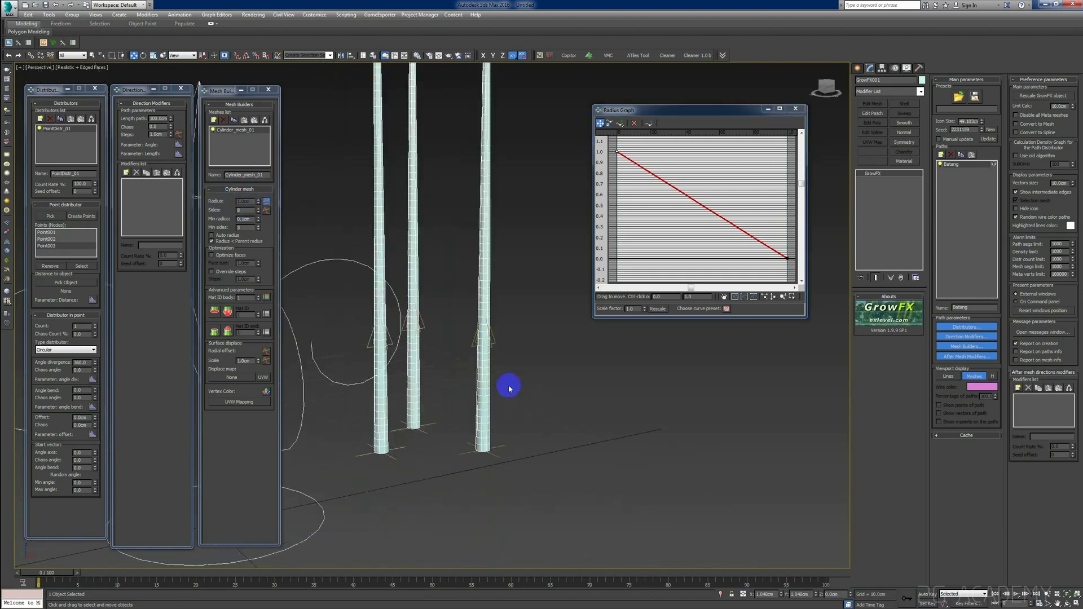
pyautogui.scroll(-3, 507, 387)
# Raise the radius curve's start value to 2.0 for thicker stem bases.
pyautogui.click(695, 297)
pyautogui.write('2')
pyautogui.press('Return')
pyautogui.click(497, 419)
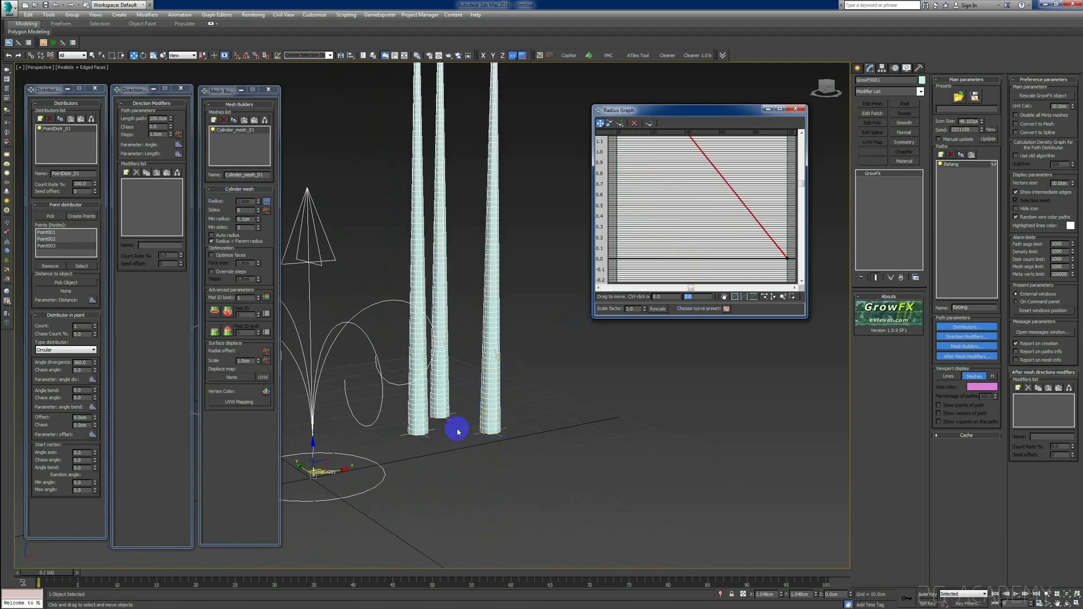
pyautogui.moveTo(495, 447)
pyautogui.keyDown('alt'); pyautogui.mouseDown(button='middle')
pyautogui.moveTo(444, 389)
pyautogui.moveTo(457, 140)
pyautogui.moveTo(517, 198)
pyautogui.mouseUp(button='middle'); pyautogui.keyUp('alt')
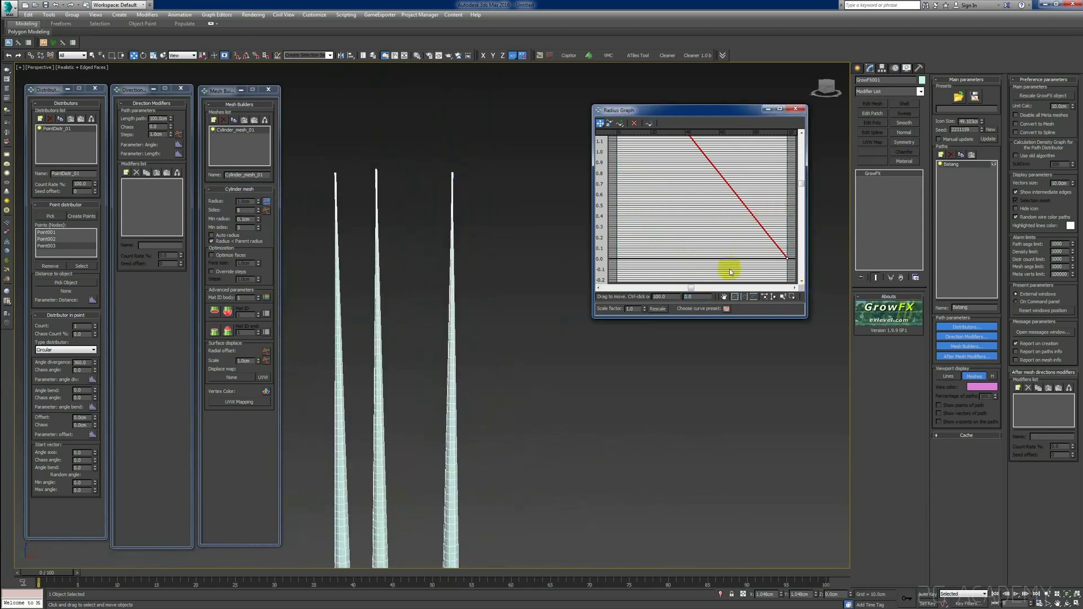
pyautogui.moveTo(440, 181)
pyautogui.keyDown('alt'); pyautogui.mouseDown(button='middle')
pyautogui.moveTo(440, 252)
pyautogui.moveTo(454, 218)
pyautogui.moveTo(452, 280)
pyautogui.moveTo(485, 193)
pyautogui.mouseUp(button='middle'); pyautogui.keyUp('alt')
pyautogui.moveTo(455, 481)
pyautogui.keyDown('ctrl'); pyautogui.keyDown('alt'); pyautogui.mouseDown(button='middle')
pyautogui.moveTo(526, 462)
pyautogui.moveTo(514, 446)
pyautogui.mouseUp(button='middle'); pyautogui.keyUp('alt'); pyautogui.keyUp('ctrl')
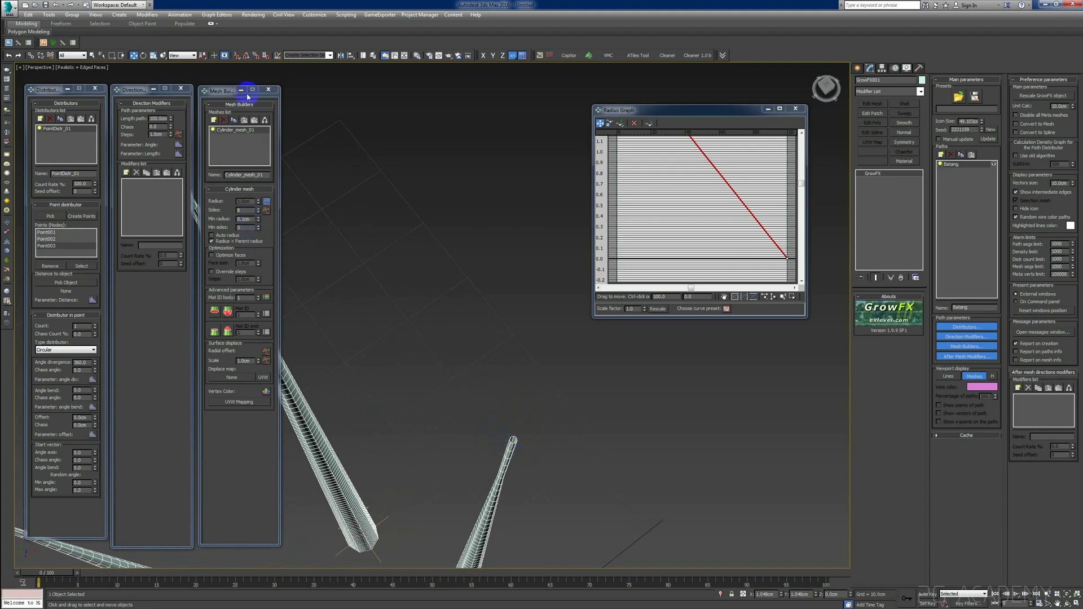
# Set Min radius to 0 and raise the radius curve's end to about 0.12.
pyautogui.doubleClick(247, 219)
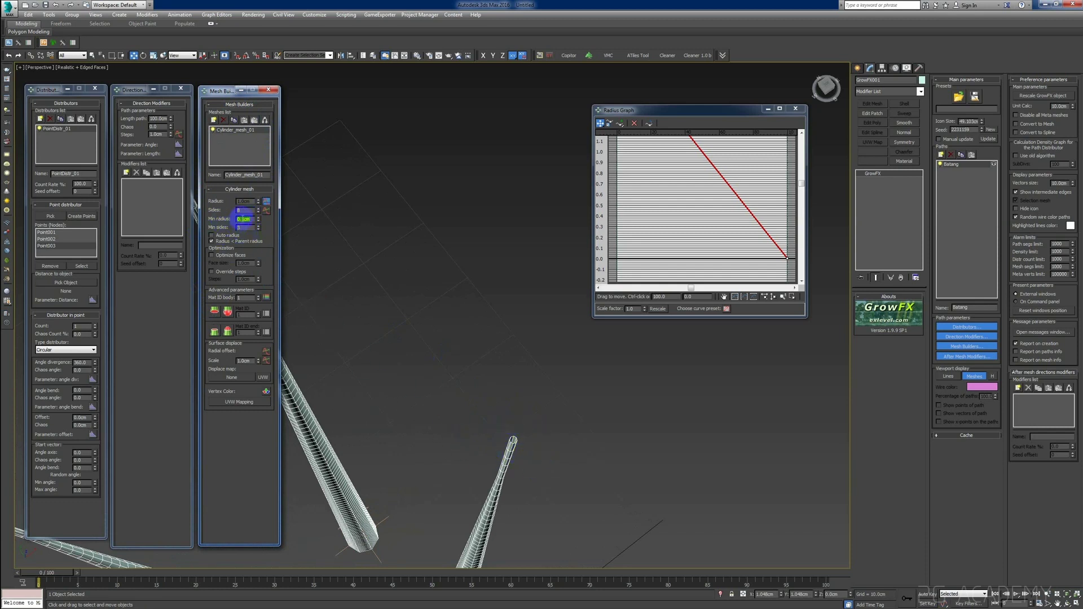
pyautogui.write('0')
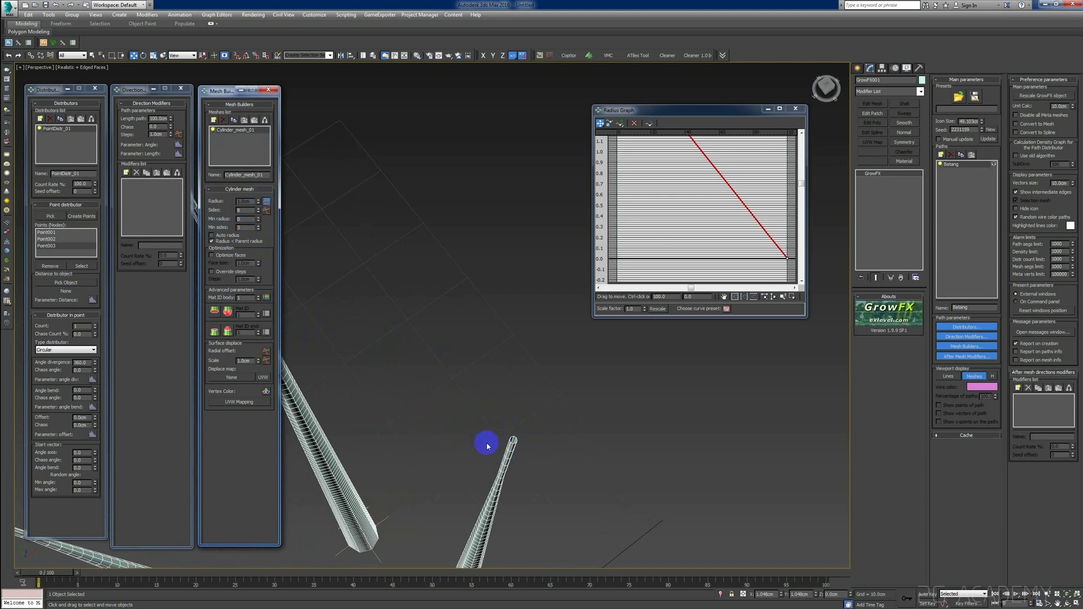
pyautogui.press('Return')
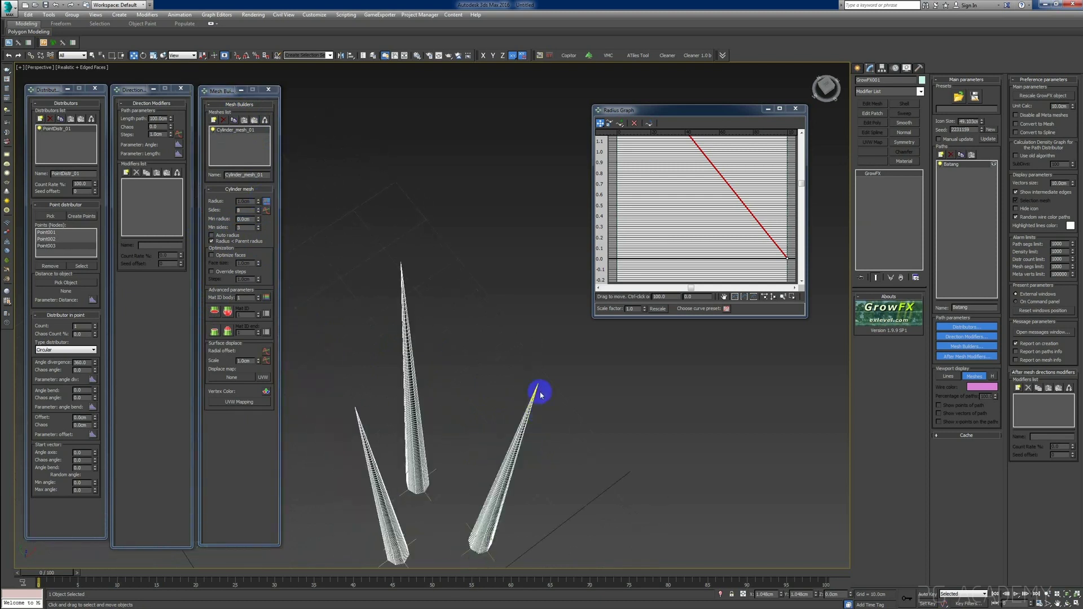
pyautogui.click(536, 394)
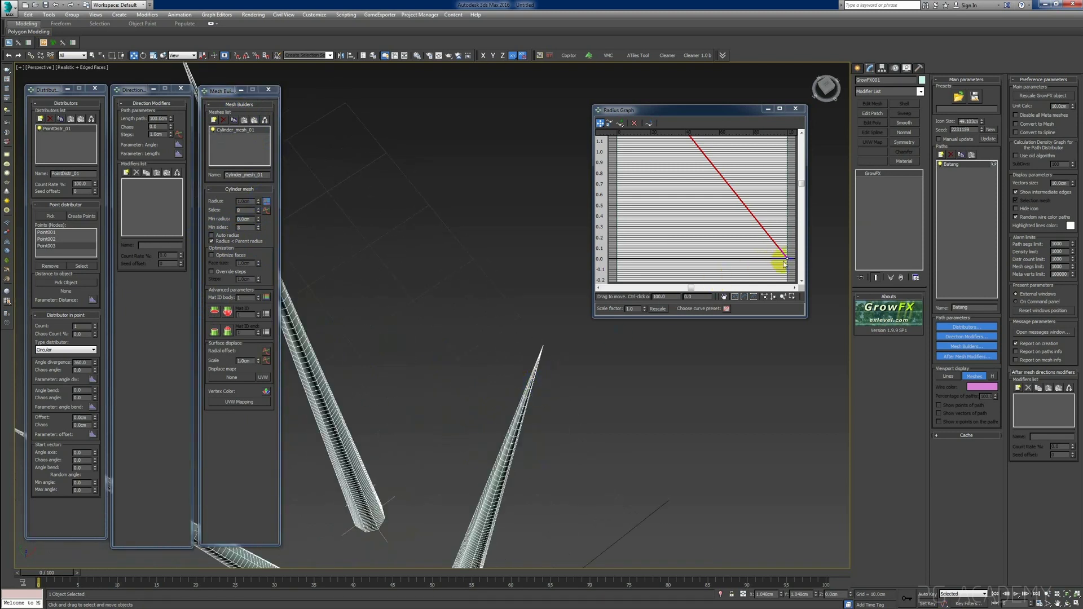
pyautogui.moveTo(788, 258); pyautogui.dragTo(789, 246)
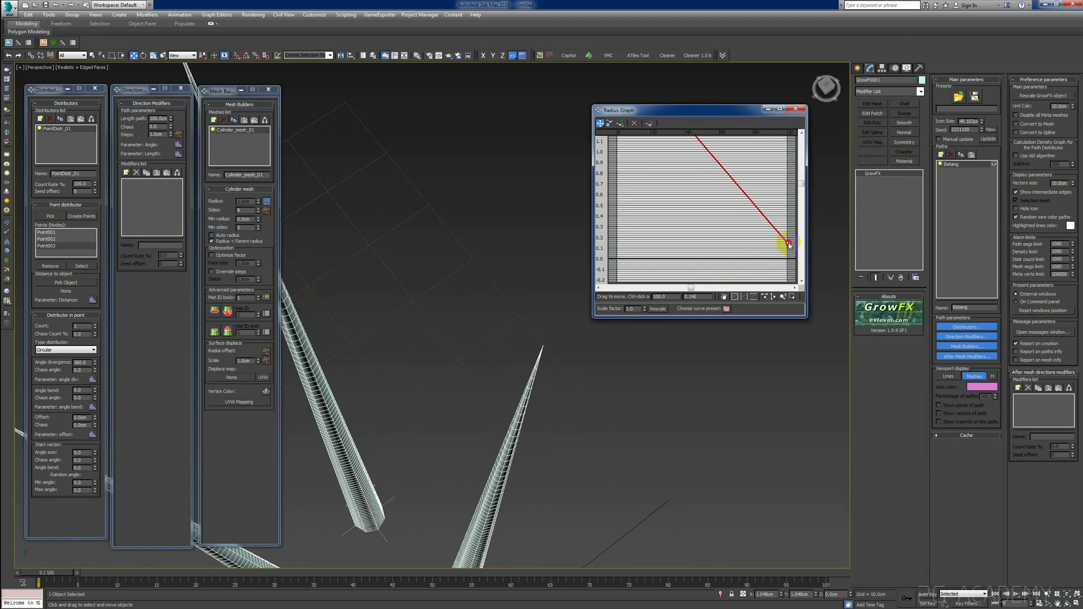
pyautogui.moveTo(637, 366)
pyautogui.keyDown('alt'); pyautogui.mouseDown(button='middle')
pyautogui.moveTo(594, 416)
pyautogui.moveTo(558, 399)
pyautogui.moveTo(519, 413)
pyautogui.moveTo(500, 387)
pyautogui.moveTo(506, 399)
pyautogui.mouseUp(button='middle'); pyautogui.keyUp('alt')
pyautogui.press('F4')
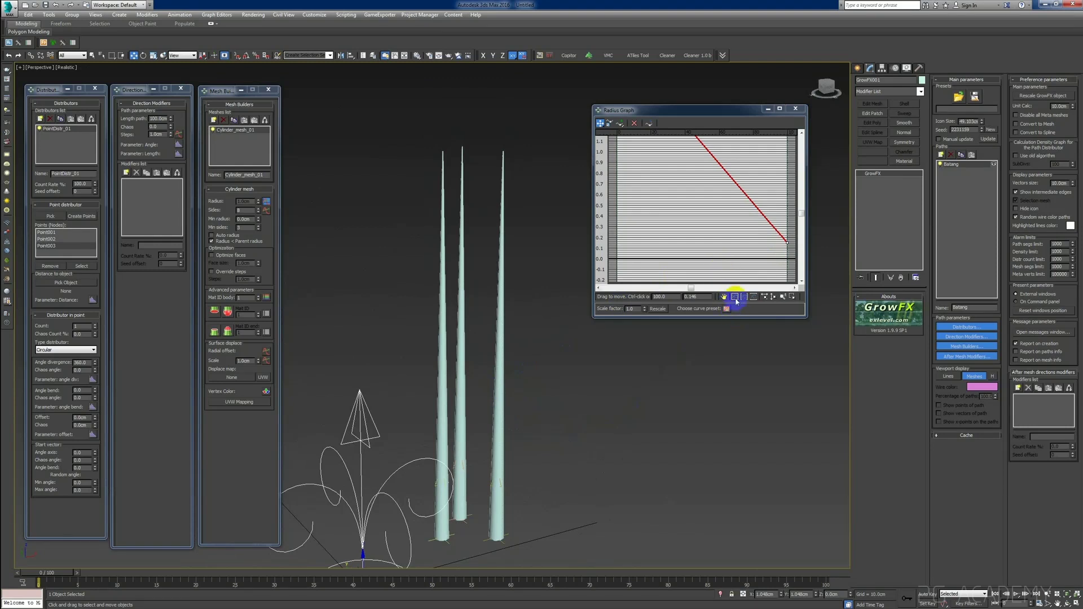
# Set the curve's first point to 1.0 and bend it concave as a Bezier-Corner.
pyautogui.click(736, 298)
pyautogui.click(697, 300)
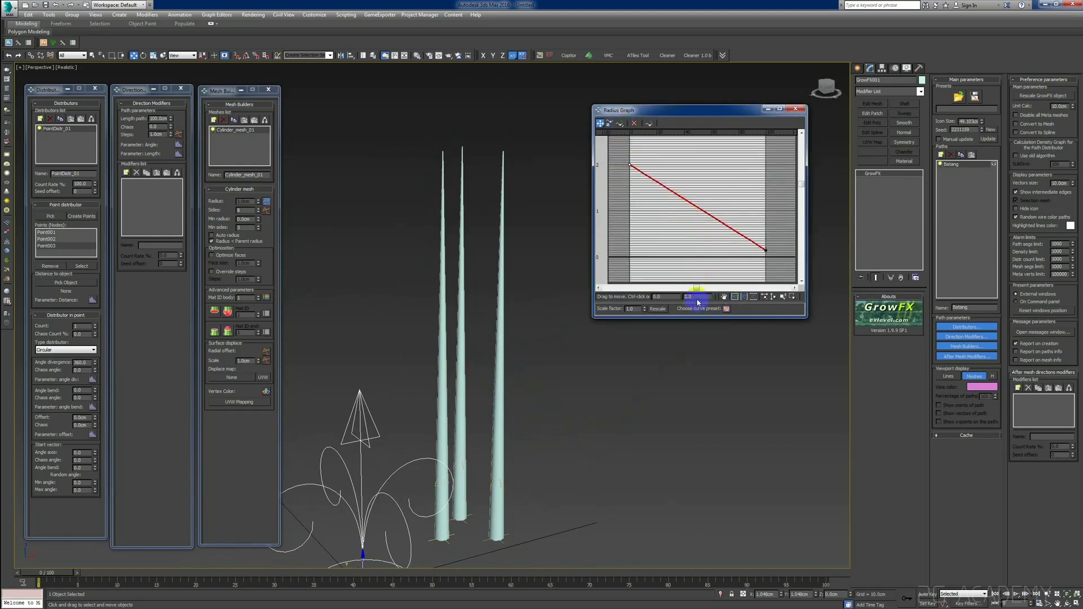
pyautogui.click(622, 311)
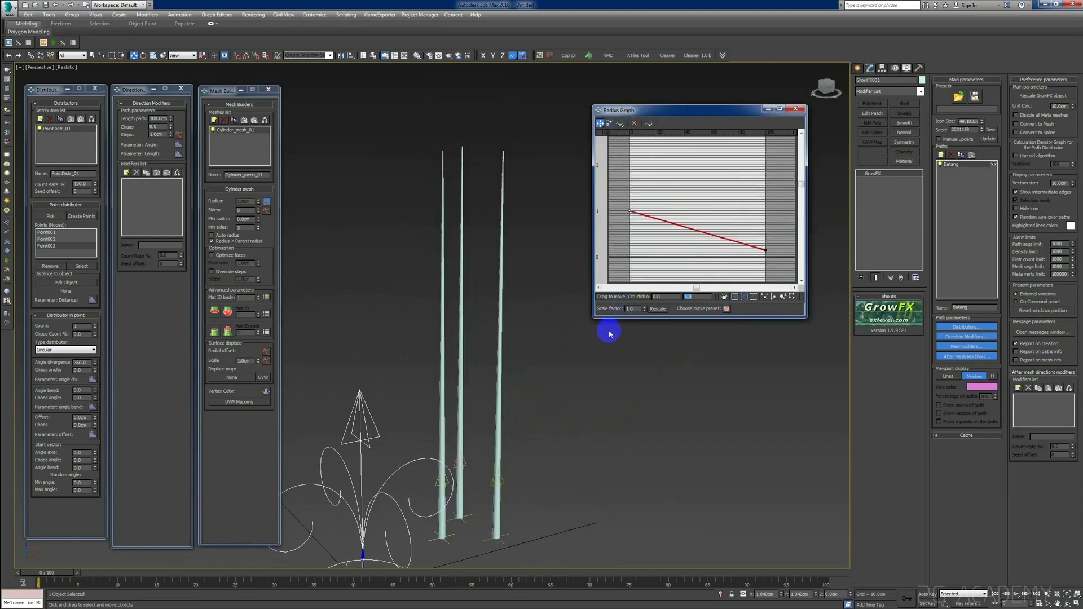
pyautogui.rightClick(628, 210)
pyautogui.click(670, 233)
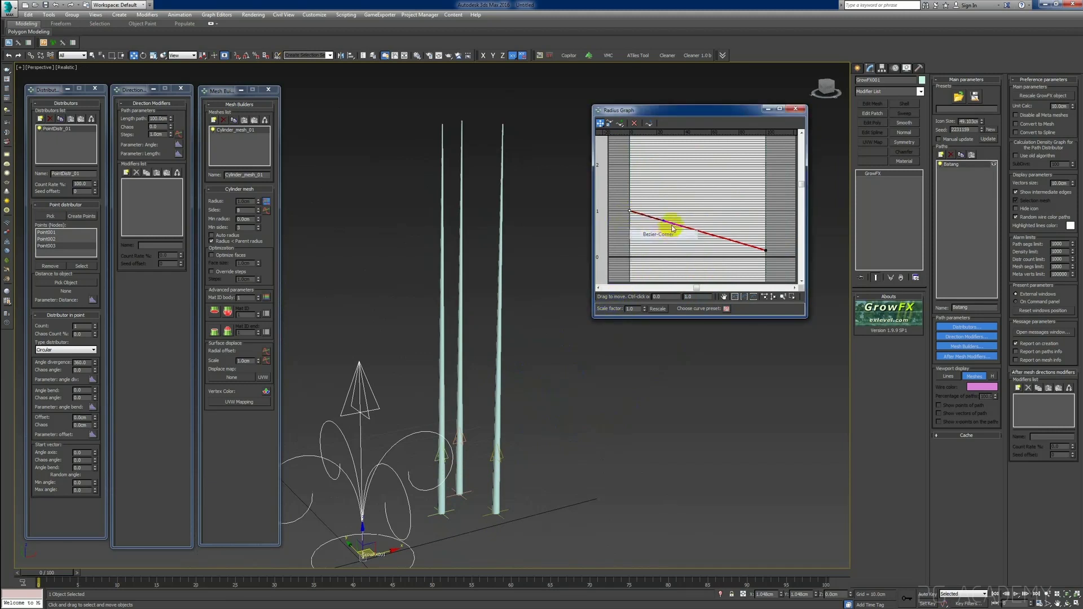
pyautogui.moveTo(666, 221); pyautogui.dragTo(651, 256)
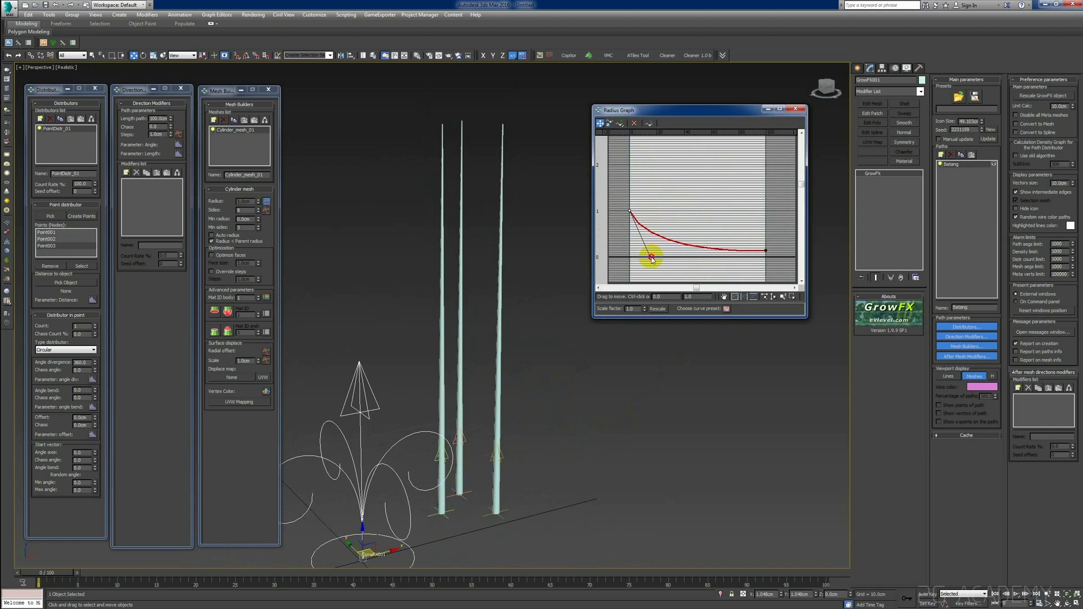
pyautogui.moveTo(650, 257); pyautogui.dragTo(650, 250)
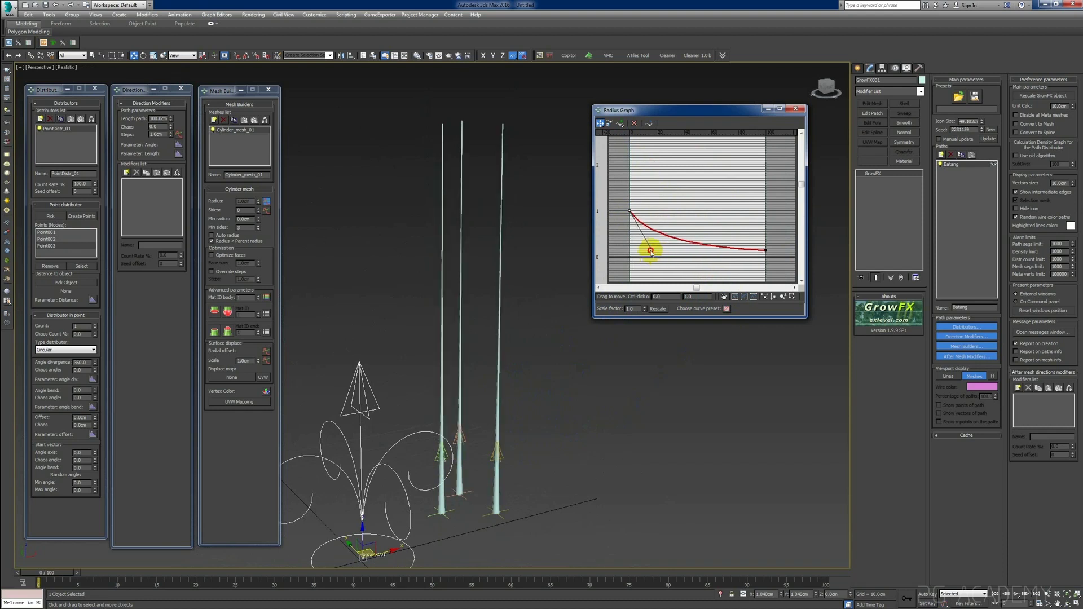
pyautogui.click(662, 250)
pyautogui.click(735, 296)
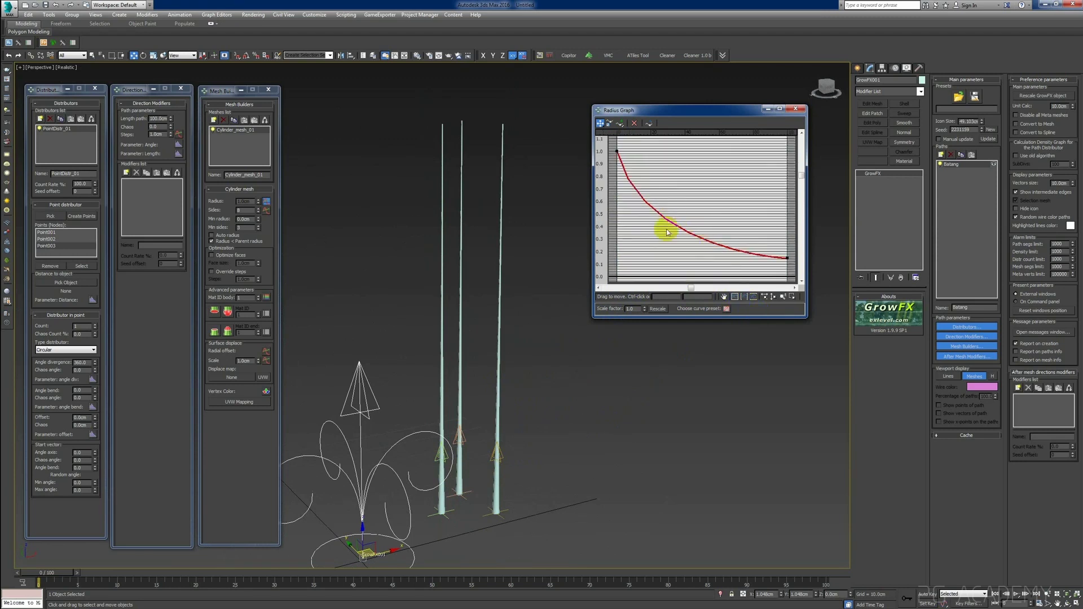
# Try radius Scale factor 2 and 5, then restore it to 1.
pyautogui.moveTo(662, 185); pyautogui.dragTo(615, 141)
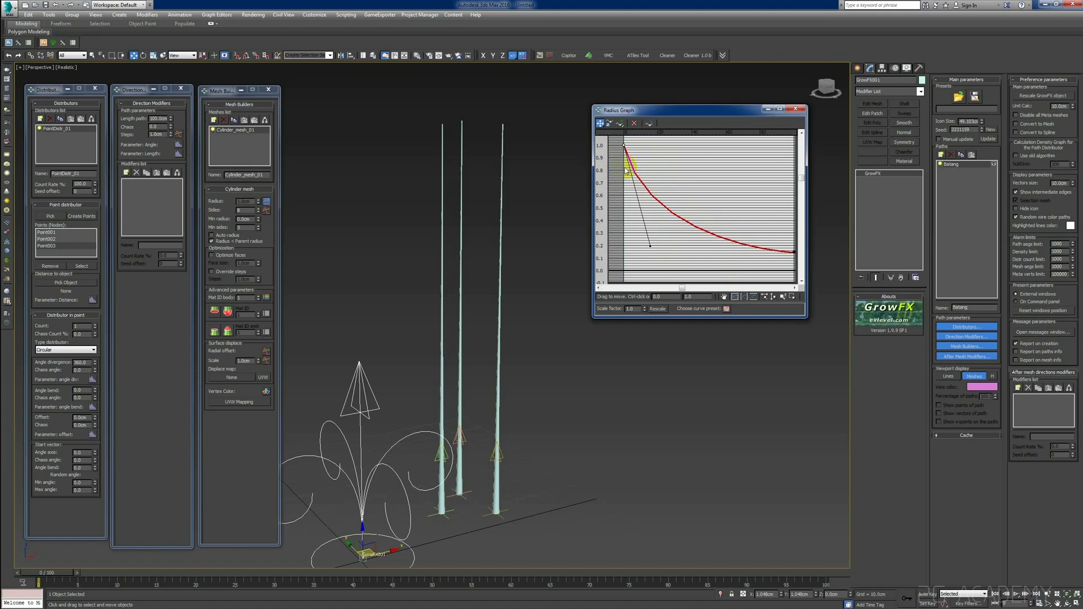
pyautogui.click(782, 242)
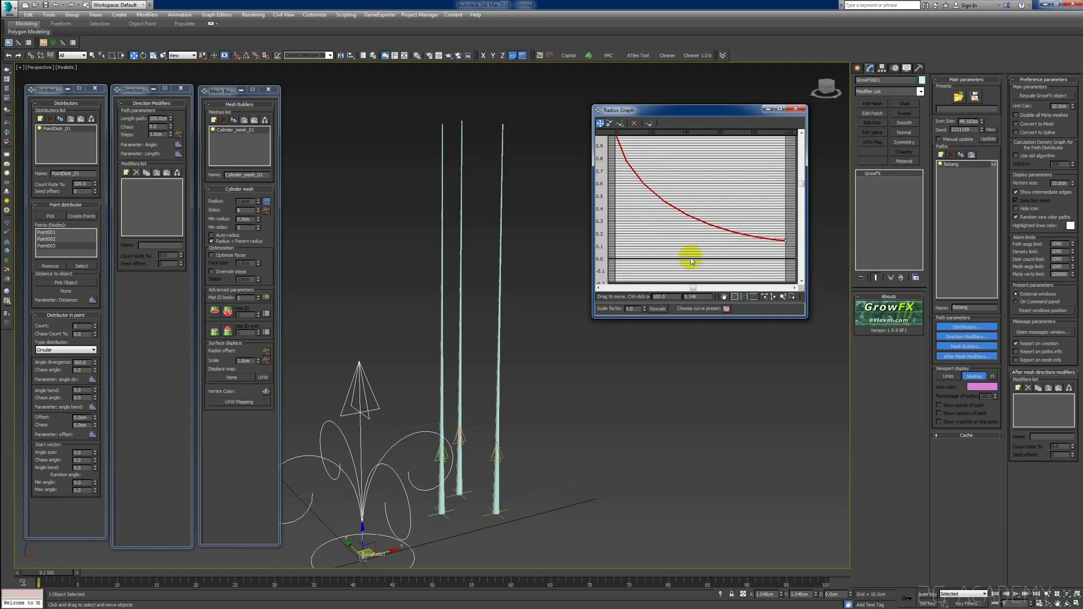
pyautogui.moveTo(691, 260); pyautogui.dragTo(699, 262, button='middle')
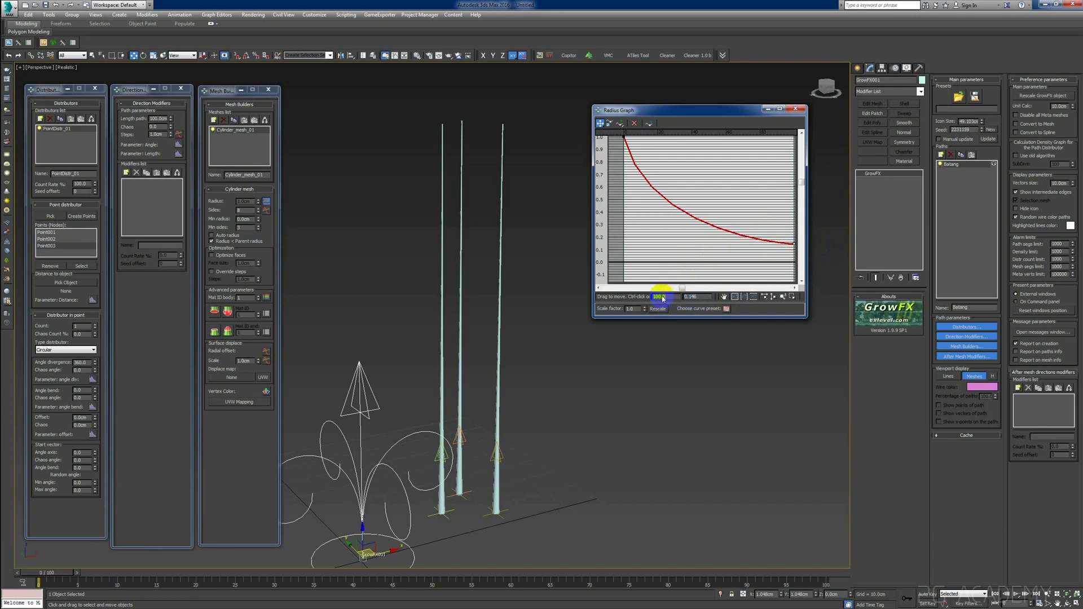
pyautogui.click(633, 309)
pyautogui.moveTo(548, 468); pyautogui.dragTo(541, 485, button='middle')
pyautogui.click(670, 226)
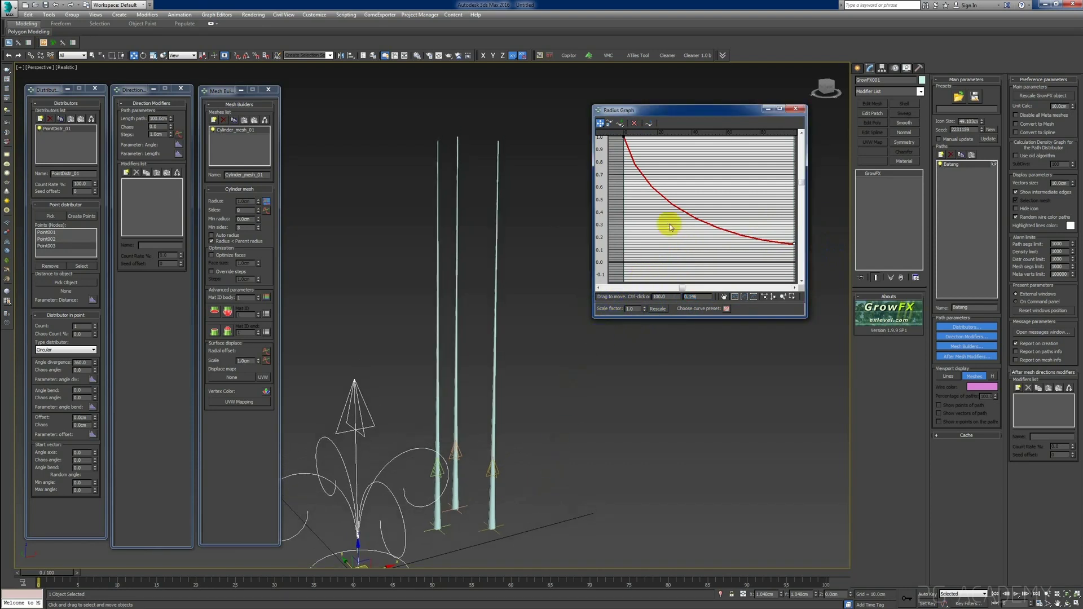
pyautogui.click(735, 296)
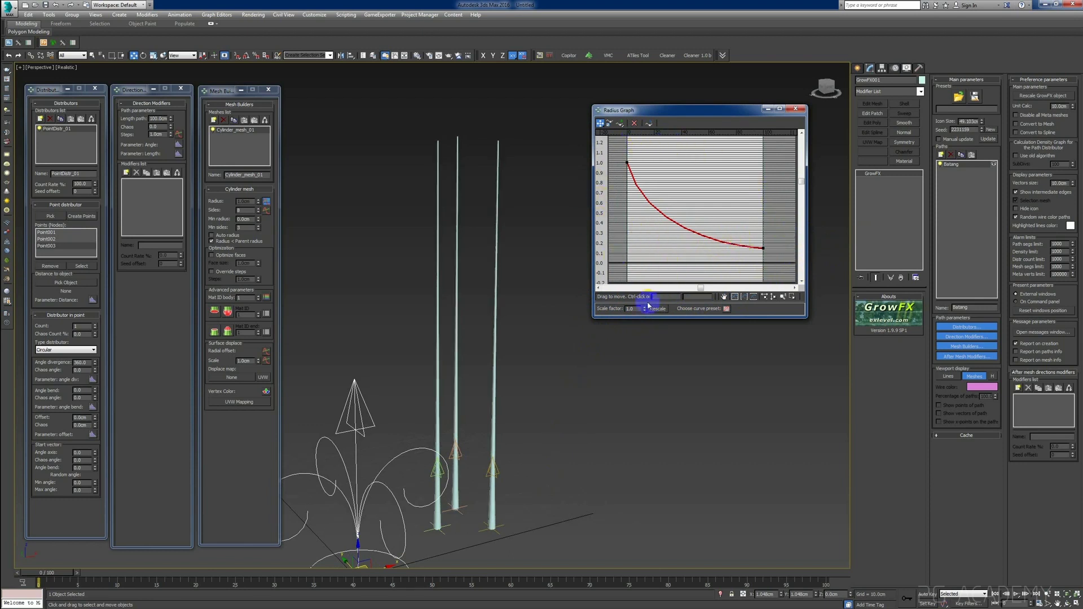
pyautogui.moveTo(600, 346); pyautogui.dragTo(526, 404, button='middle')
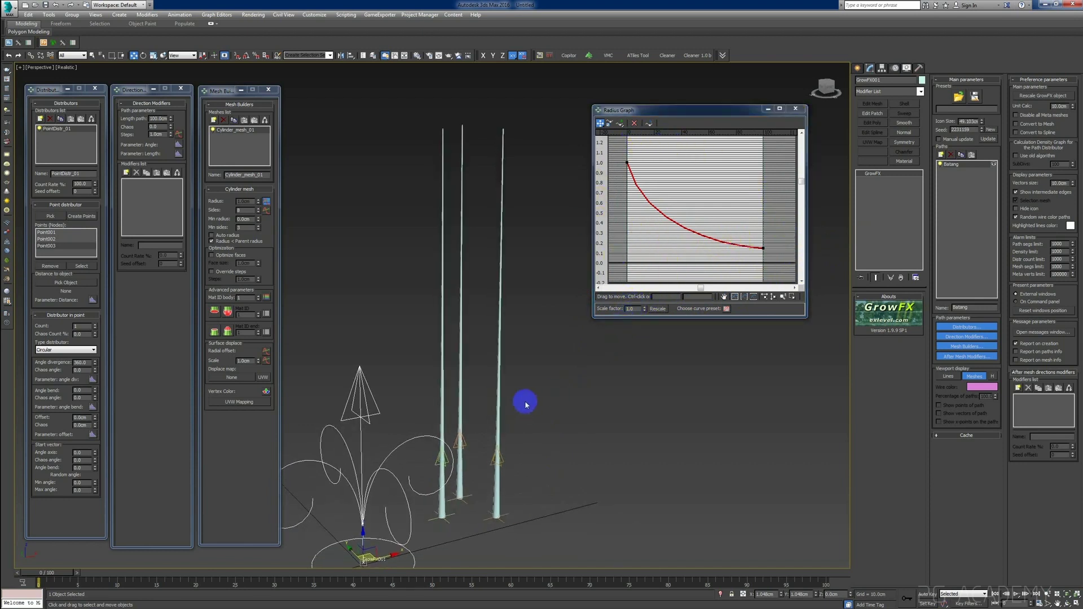
pyautogui.click(633, 310)
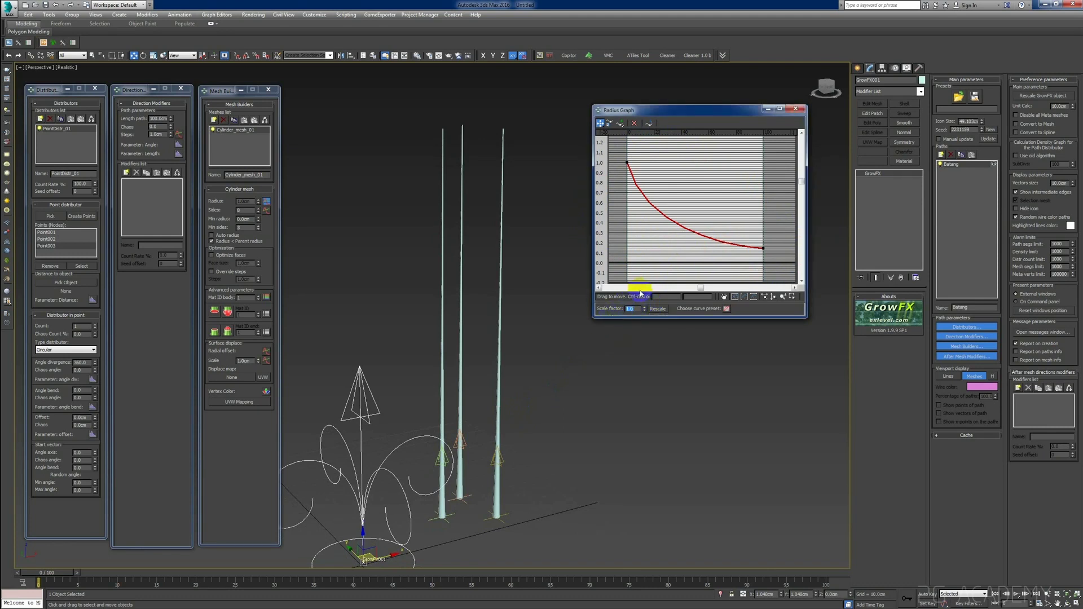
pyautogui.write('2')
pyautogui.press('Return')
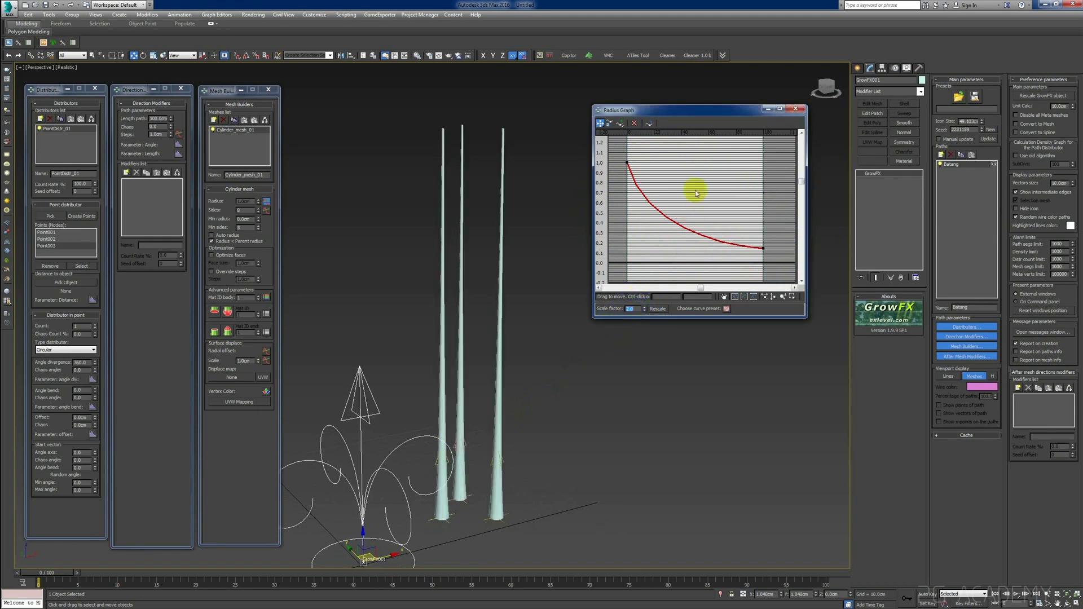
pyautogui.press('Return')
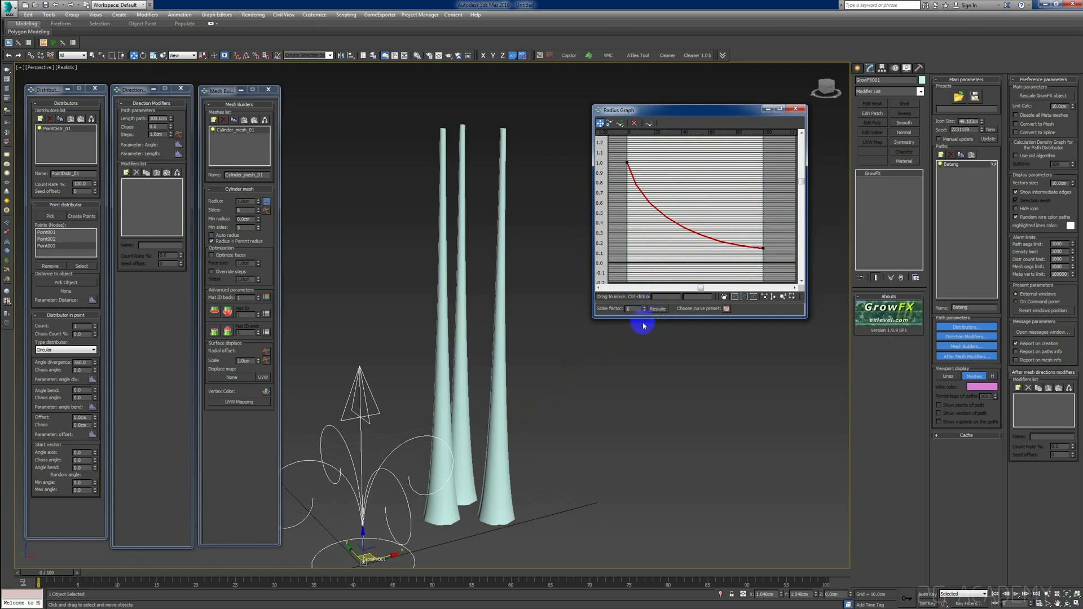
pyautogui.press('Return')
# Close the radius graph, preview direction-modifier types like Deviation, then cancel without adding one.
pyautogui.click(795, 108)
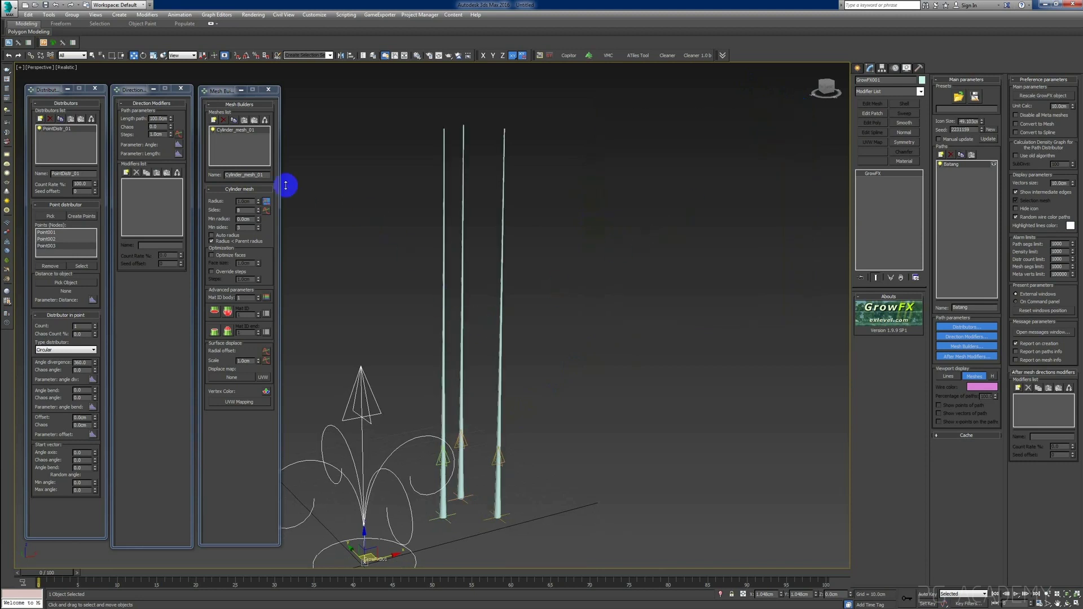
pyautogui.keyDown('alt'); pyautogui.moveTo(364, 333); pyautogui.dragTo(420, 344, button='middle'); pyautogui.keyUp('alt')
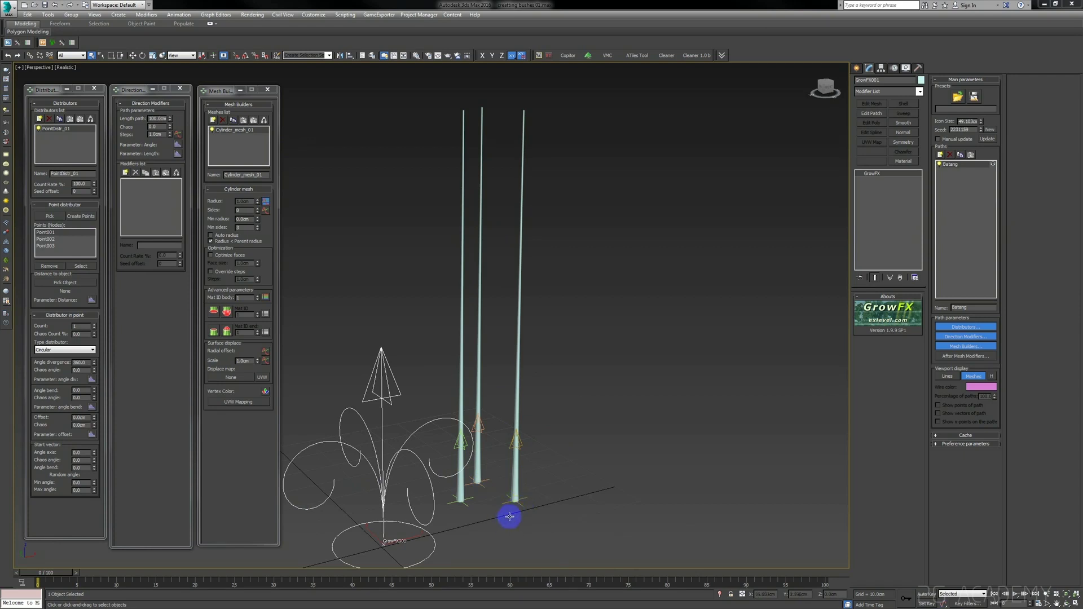
pyautogui.click(126, 172)
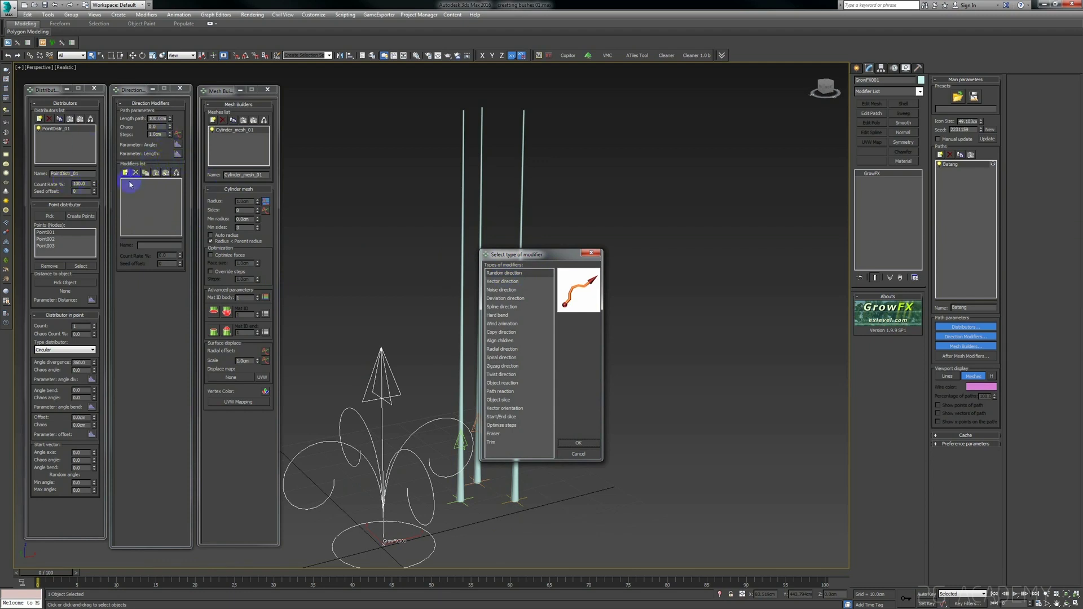
pyautogui.click(535, 302)
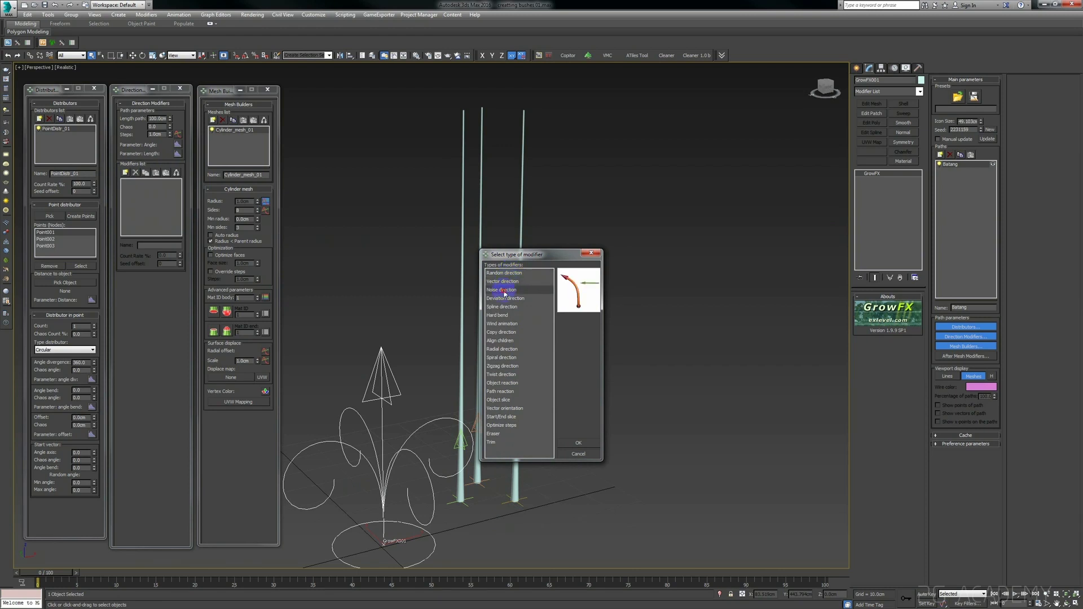
pyautogui.click(505, 308)
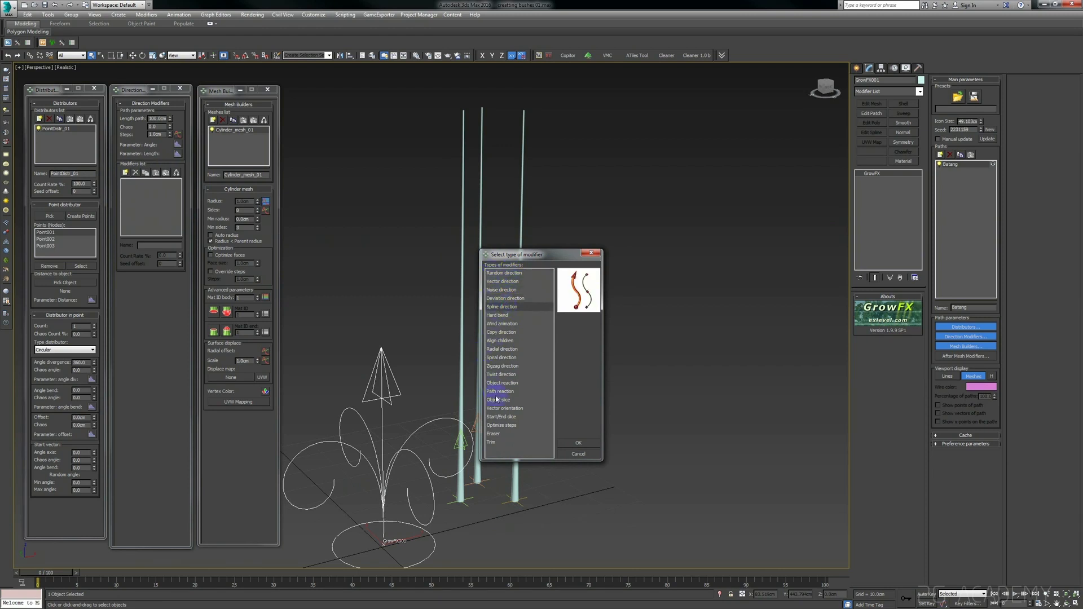
pyautogui.click(590, 459)
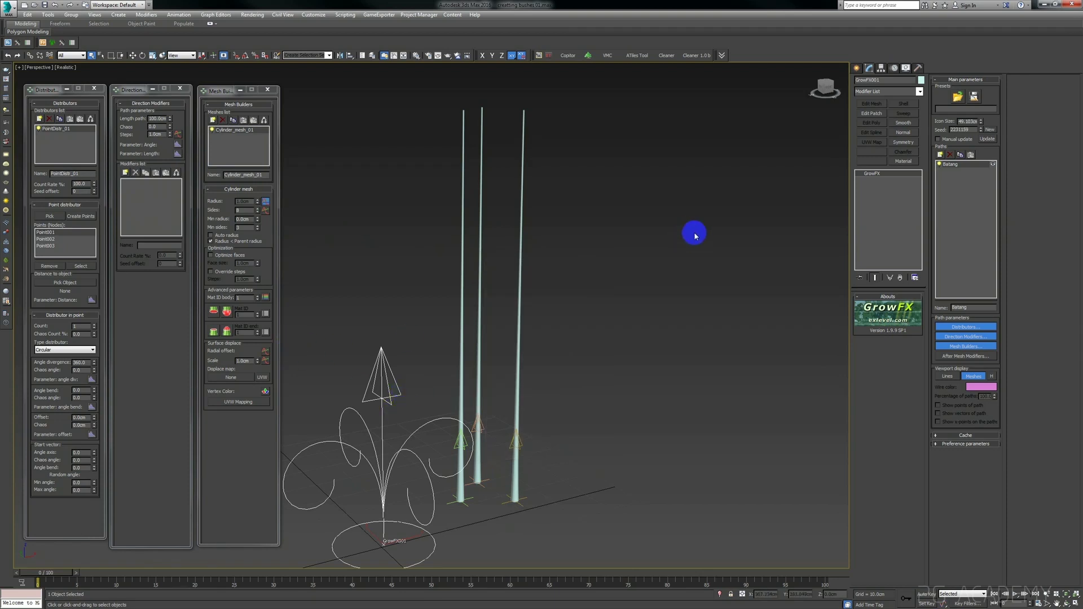
# Draw a Standard Primitives box beside the stems.
pyautogui.click(857, 68)
pyautogui.click(878, 93)
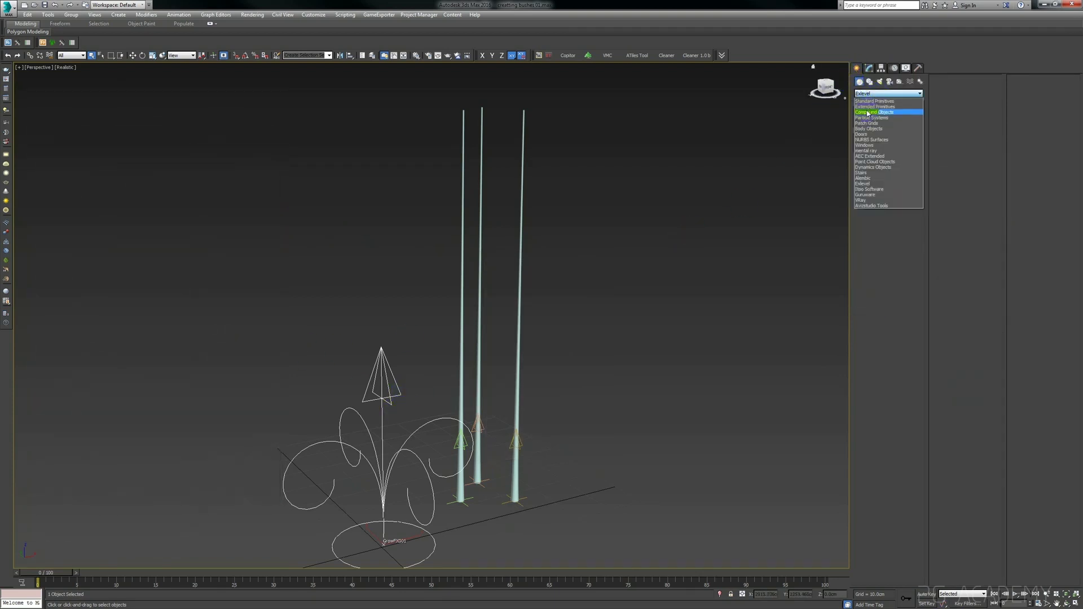
pyautogui.click(869, 101)
pyautogui.moveTo(609, 498); pyautogui.dragTo(576, 550)
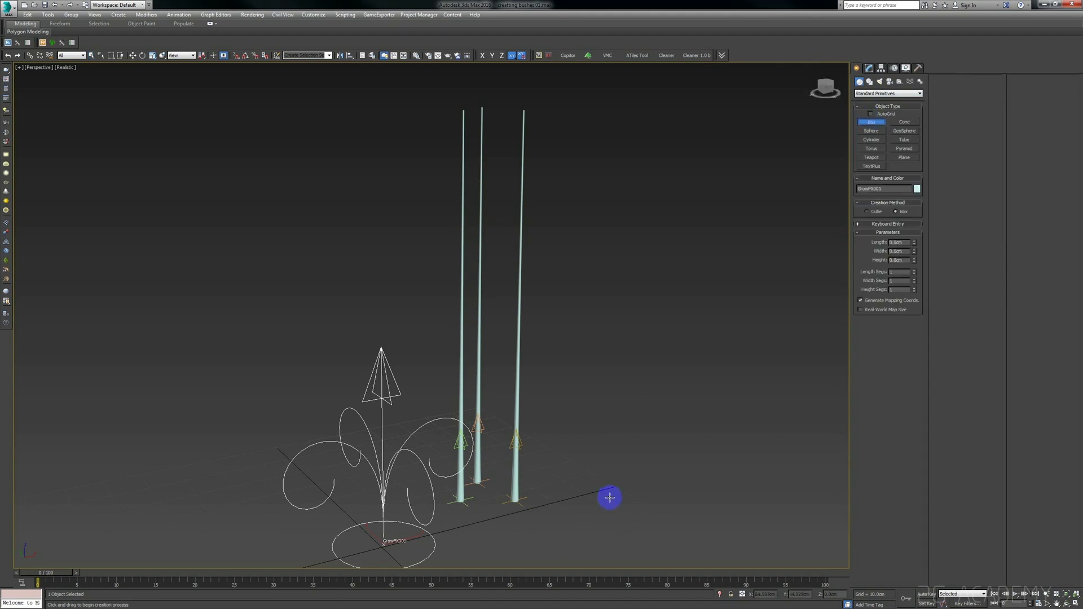
pyautogui.click(586, 464)
# Convert the box to Editable Poly, apply DeleteMesh, then reselect the GrowFX plant.
pyautogui.rightClick(624, 466)
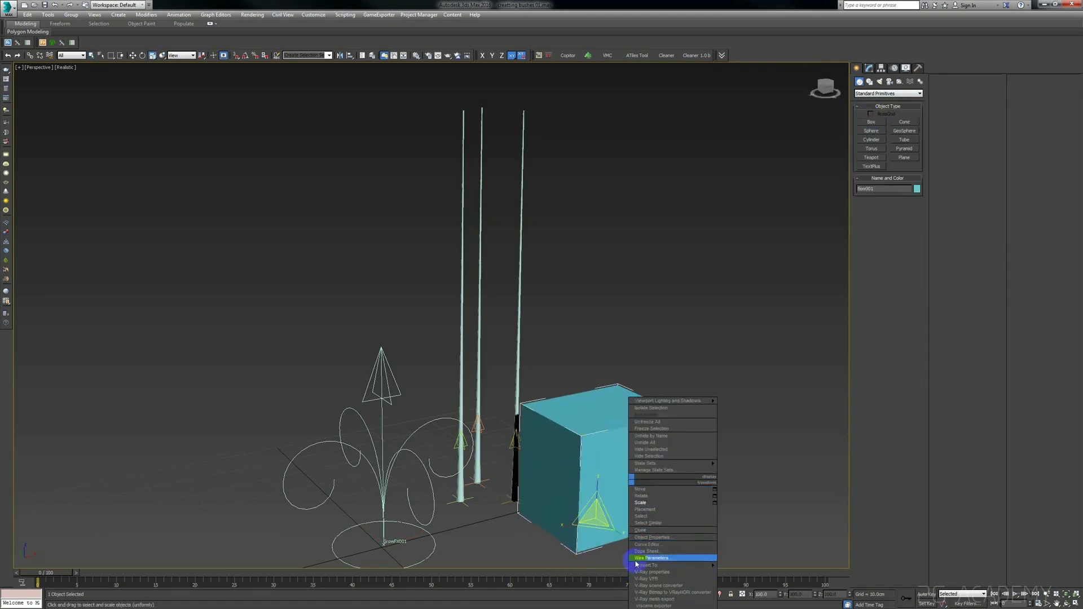
pyautogui.click(592, 572)
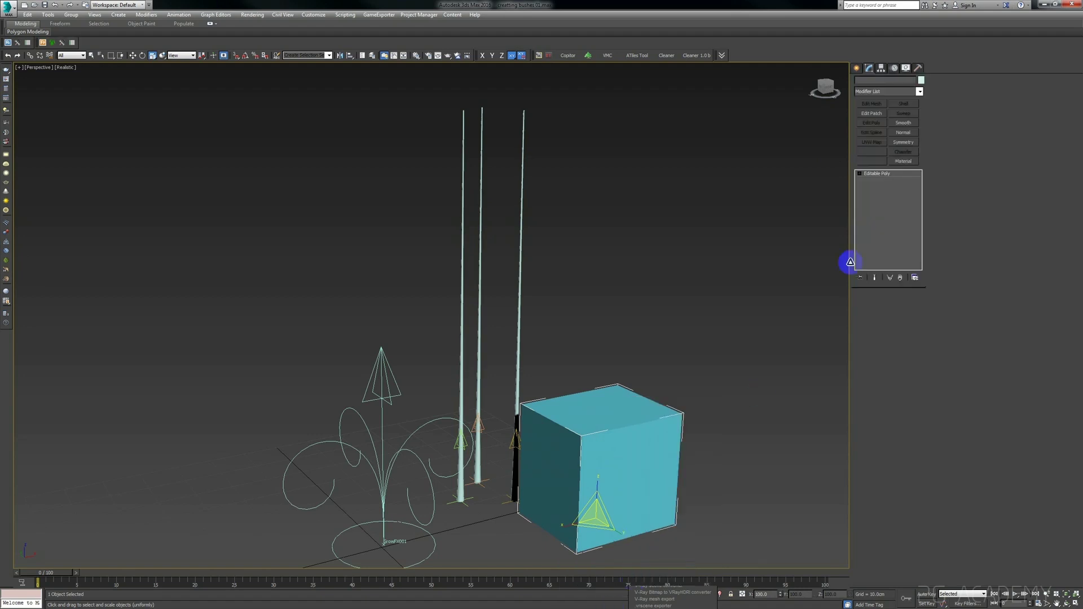
pyautogui.click(884, 93)
pyautogui.click(896, 221)
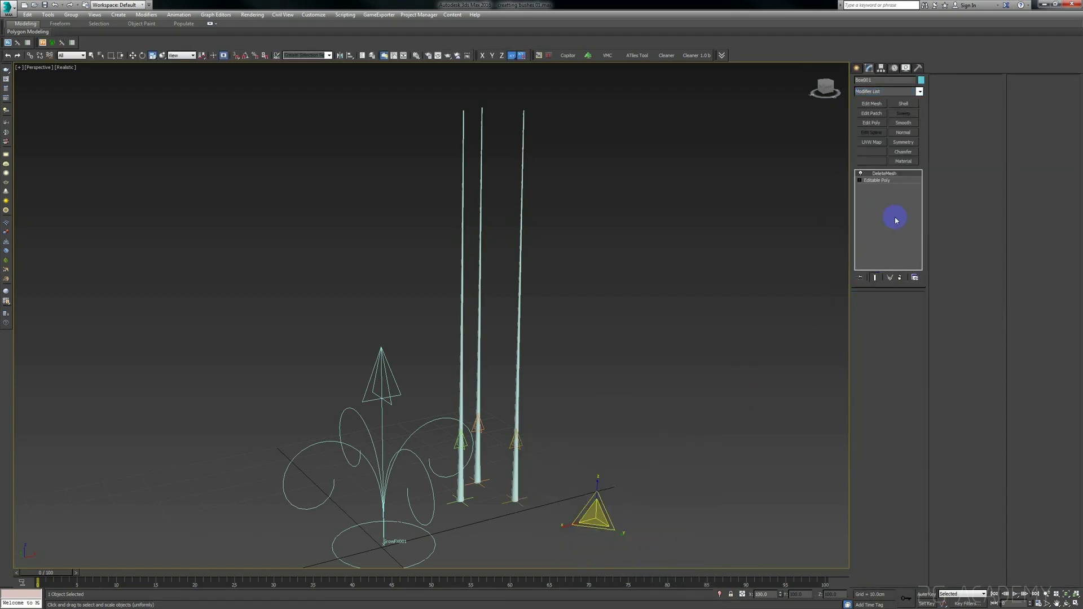
pyautogui.click(834, 232)
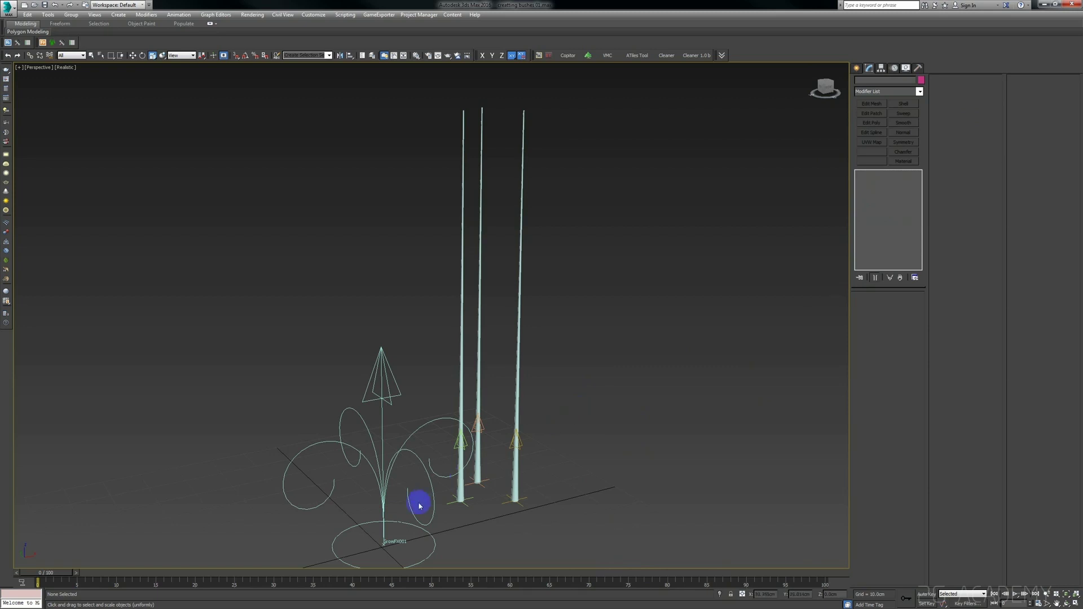
pyautogui.click(398, 559)
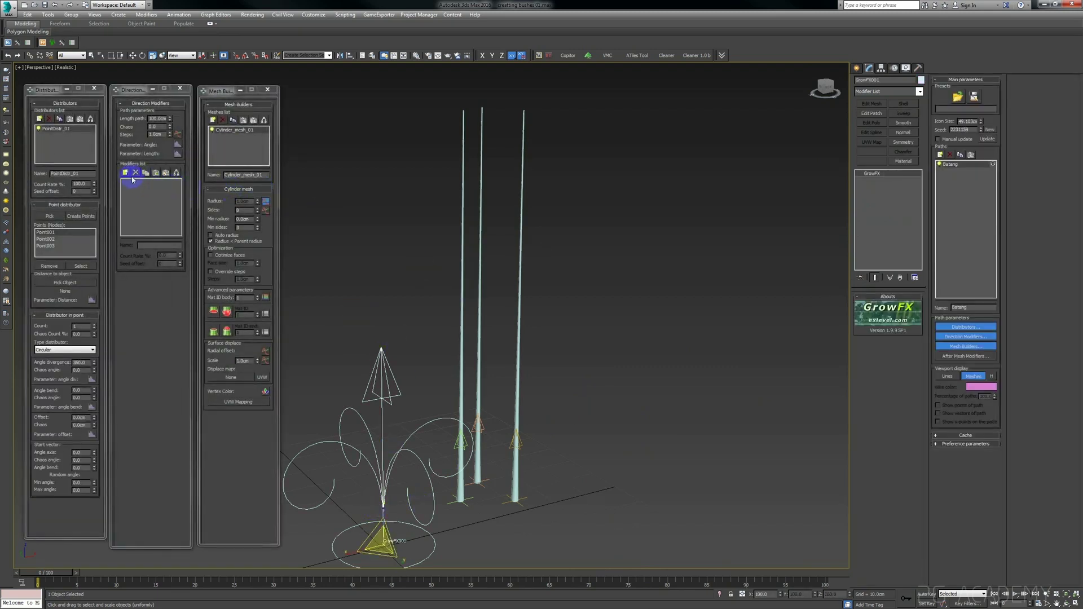
# Add a Random direction modifier to the GrowFX paths and show edged faces.
pyautogui.click(126, 173)
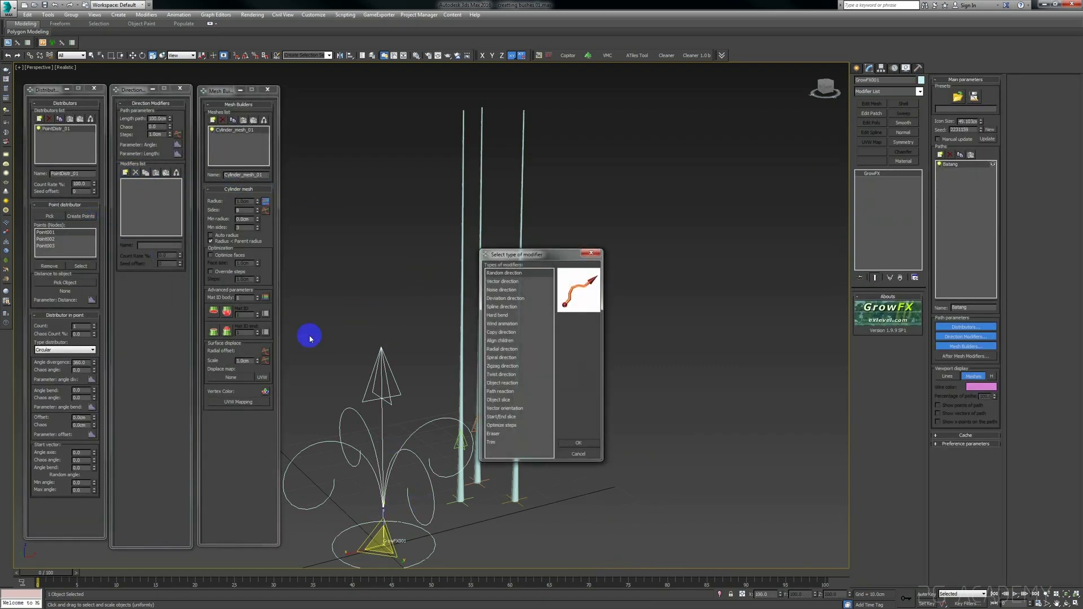
pyautogui.doubleClick(525, 274)
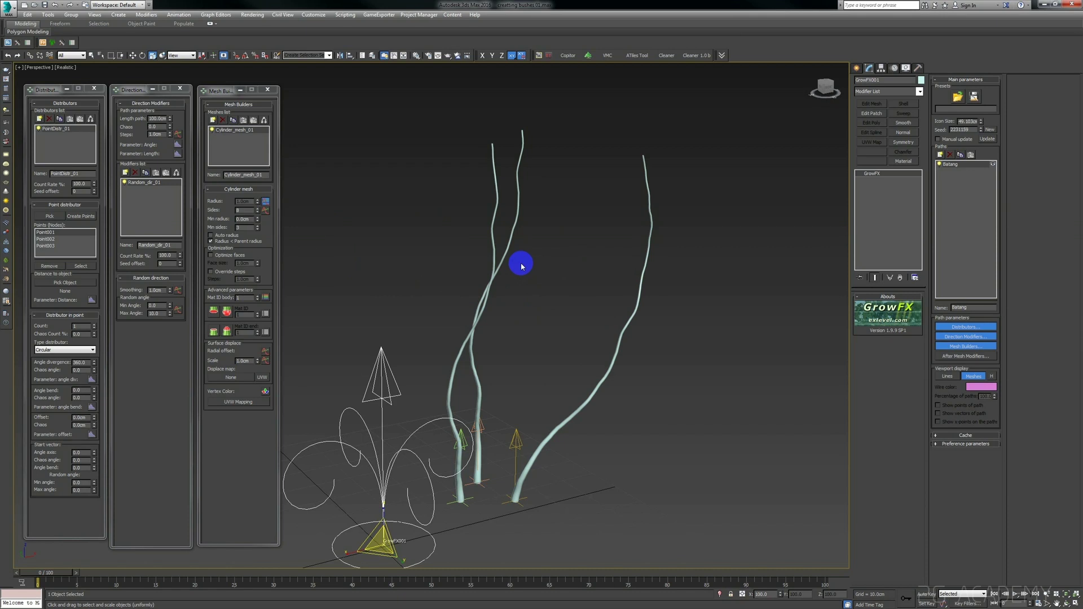
pyautogui.press('F4')
pyautogui.moveTo(503, 383); pyautogui.dragTo(451, 295)
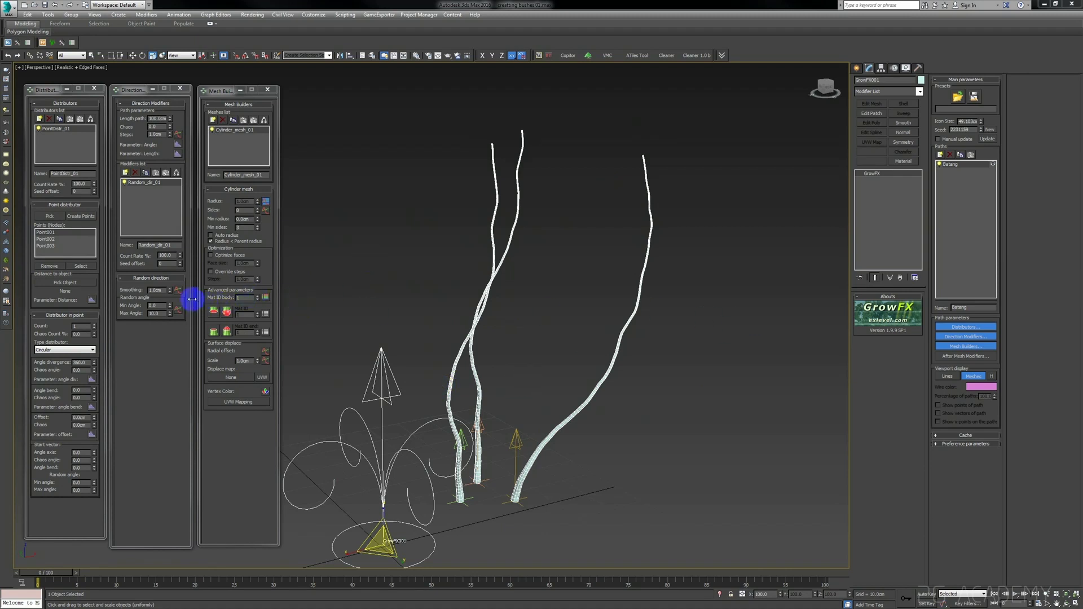
# Raise Random direction Smoothing to about 2.58cm, undoing a trial Min Angle change.
pyautogui.click(156, 291)
pyautogui.moveTo(170, 293); pyautogui.dragTo(171, 223)
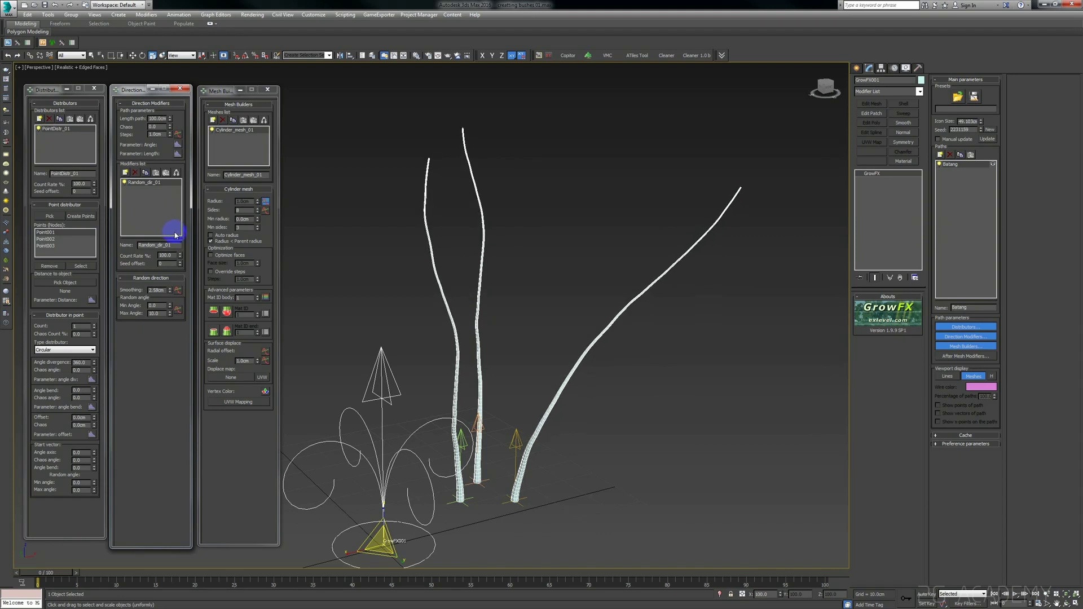
pyautogui.moveTo(171, 306)
pyautogui.mouseDown()
pyautogui.moveTo(170, 282)
pyautogui.moveTo(169, 309)
pyautogui.mouseUp()
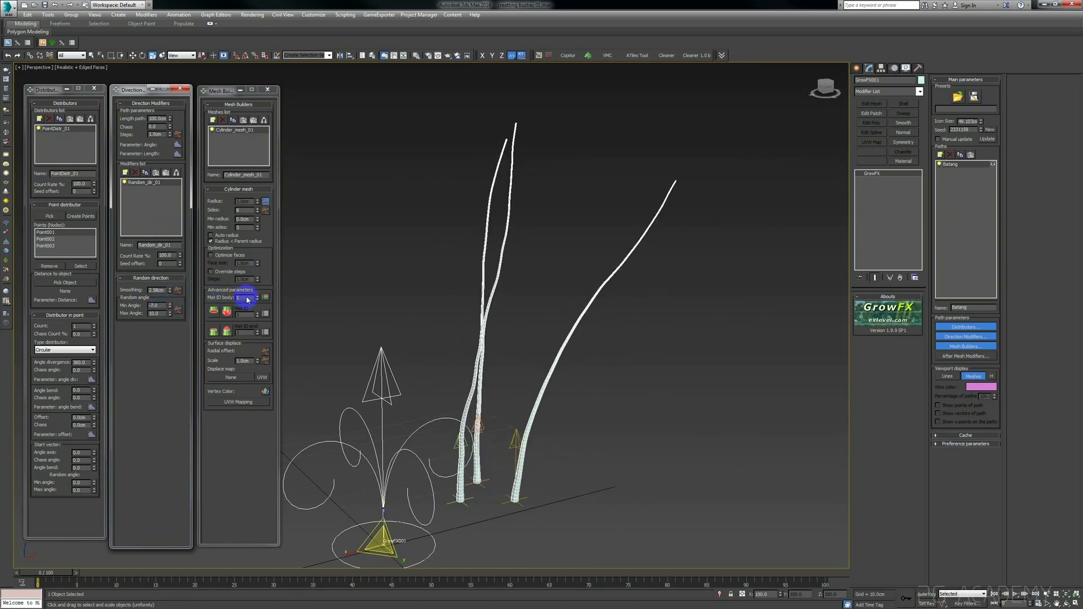
pyautogui.hotkey('ctrl', 'z')
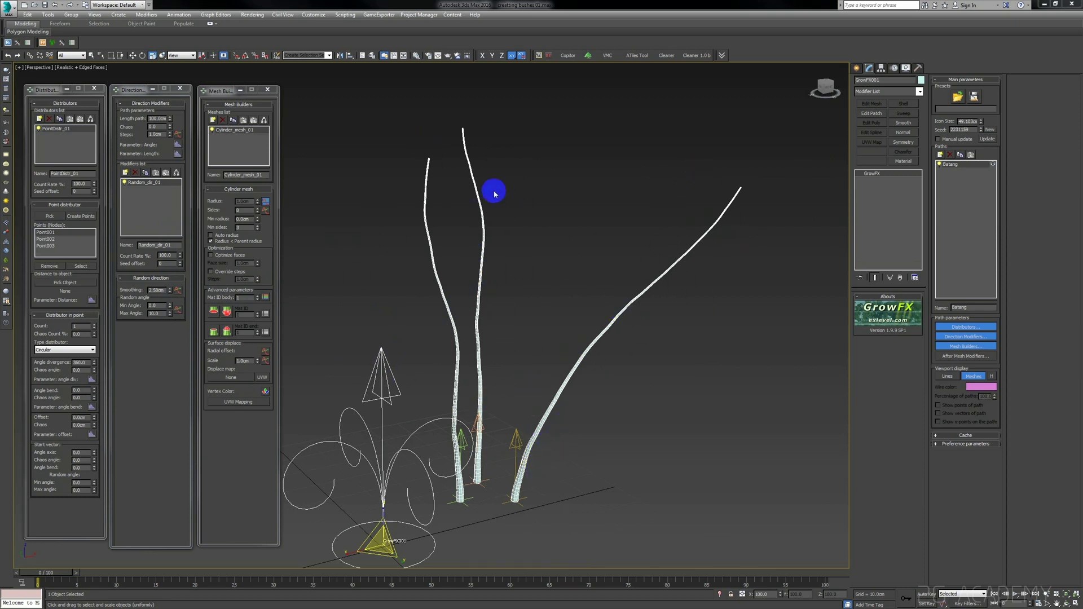
# Add a Vector direction modifier and raise its Strength until the stems stand upright.
pyautogui.click(125, 173)
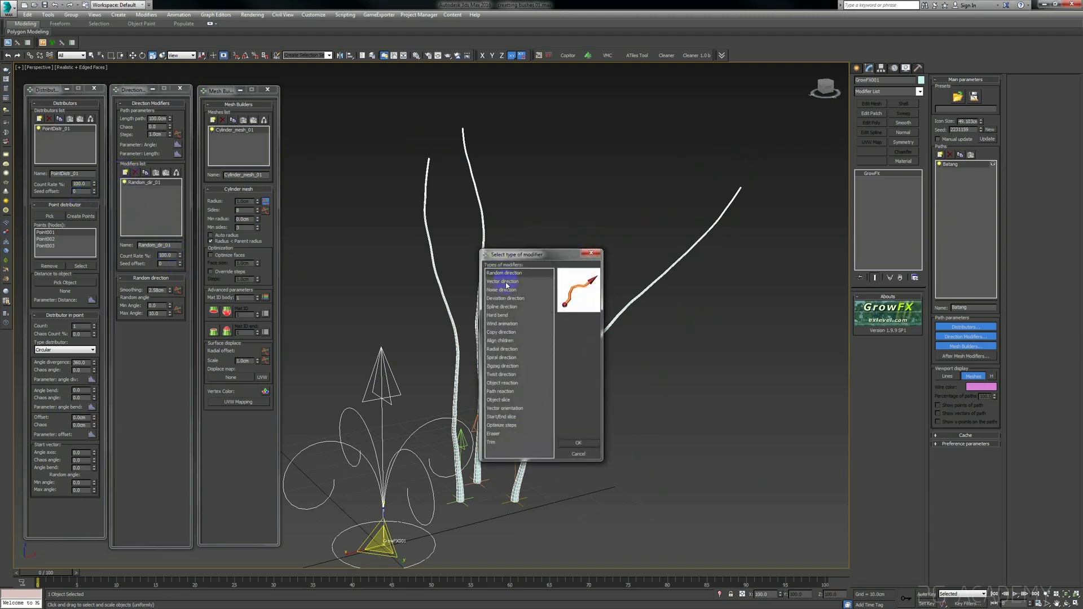
pyautogui.doubleClick(504, 281)
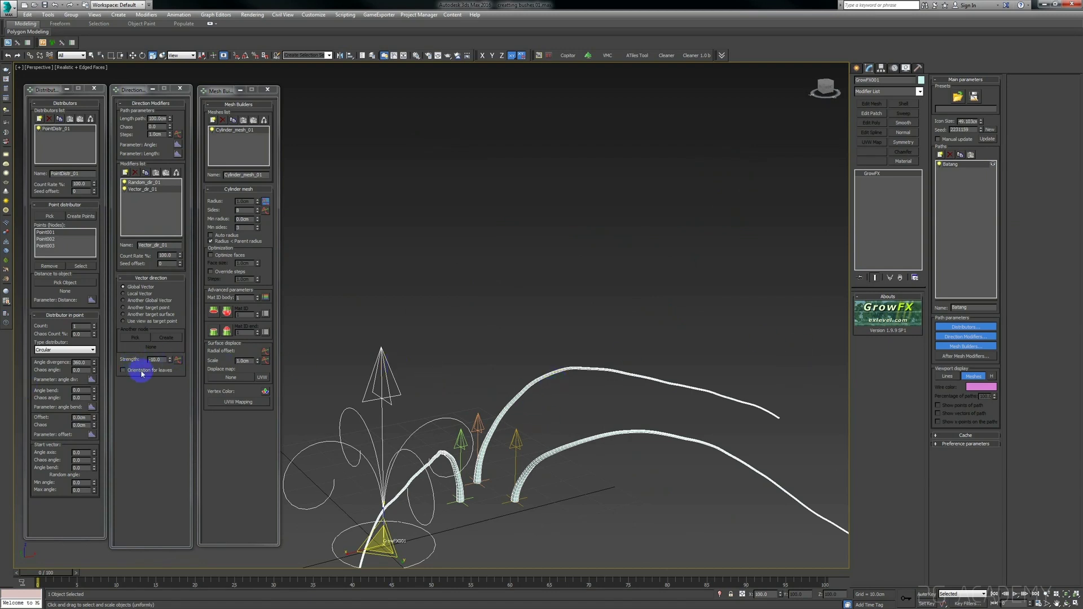
pyautogui.click(154, 359)
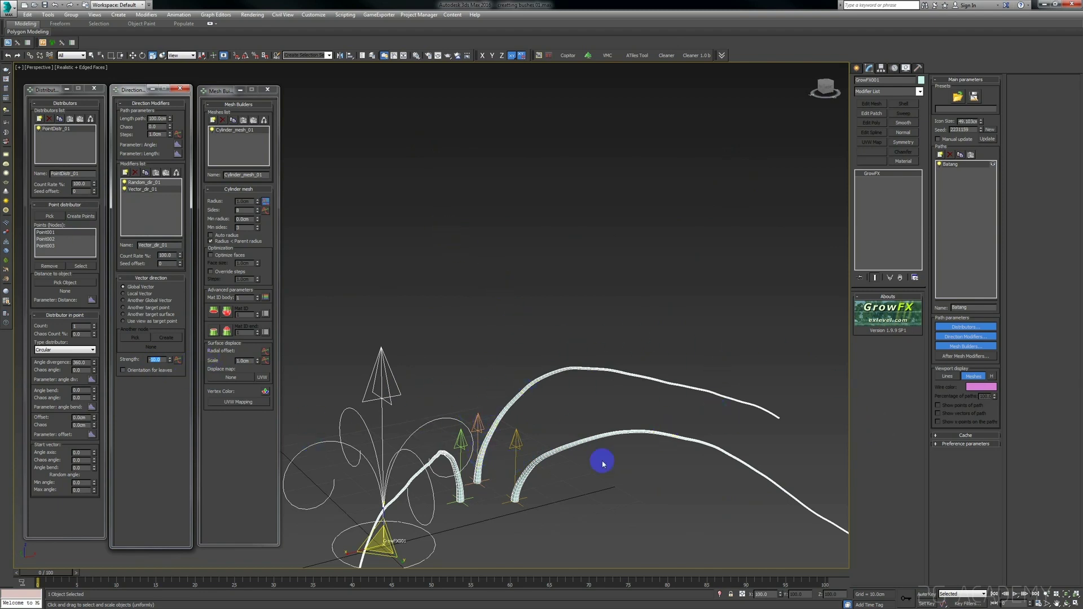
pyautogui.moveTo(173, 361); pyautogui.dragTo(109, 46)
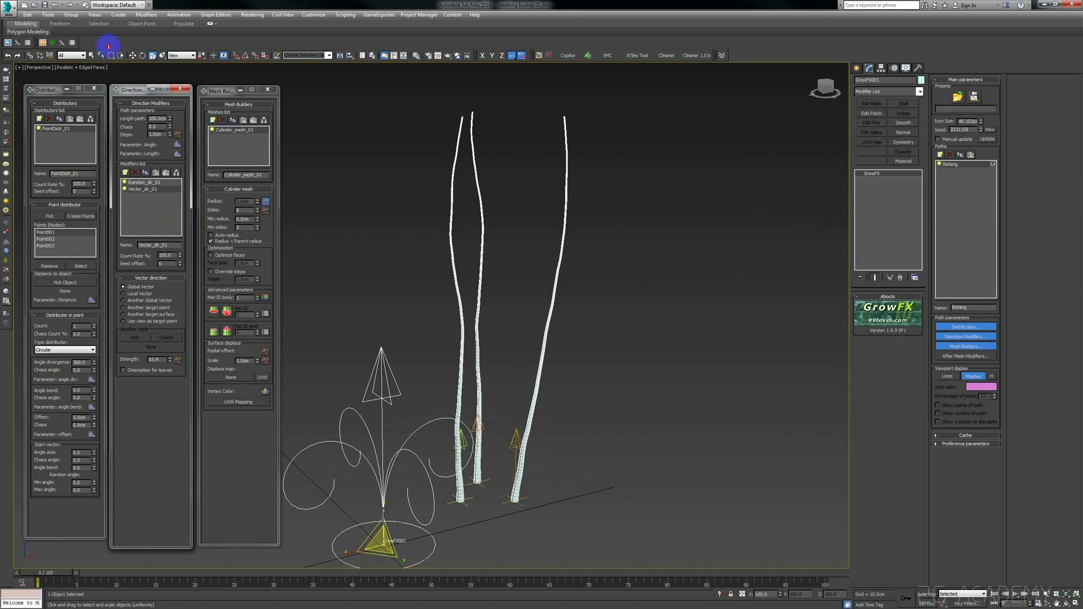
# In Random_dir_01, raise Min Angle and lower Max Angle to 2.0.
pyautogui.click(159, 183)
pyautogui.moveTo(170, 305); pyautogui.dragTo(169, 298)
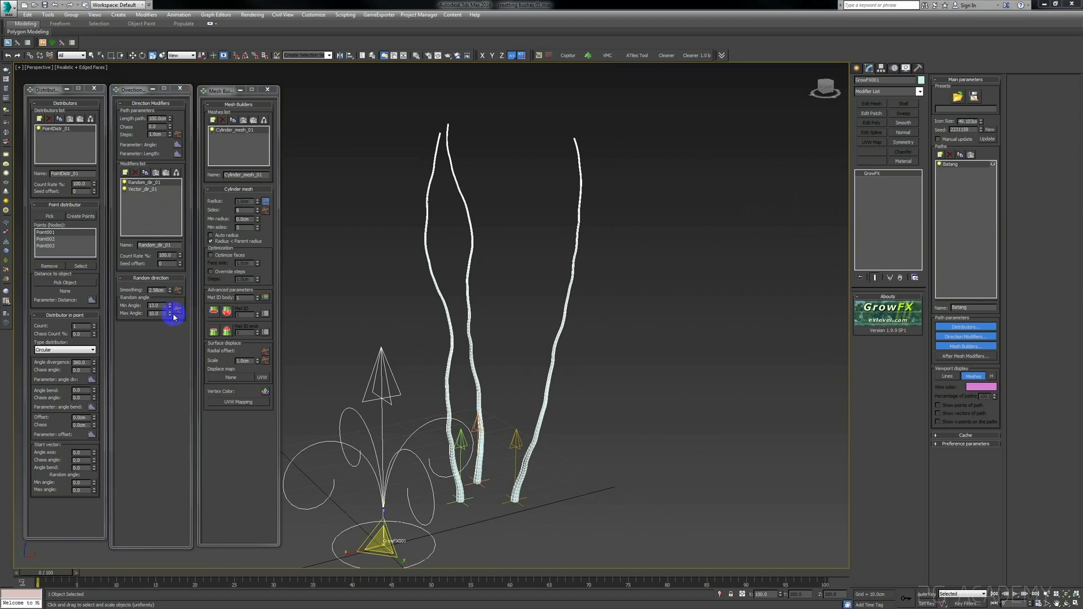
pyautogui.moveTo(169, 313); pyautogui.dragTo(165, 316)
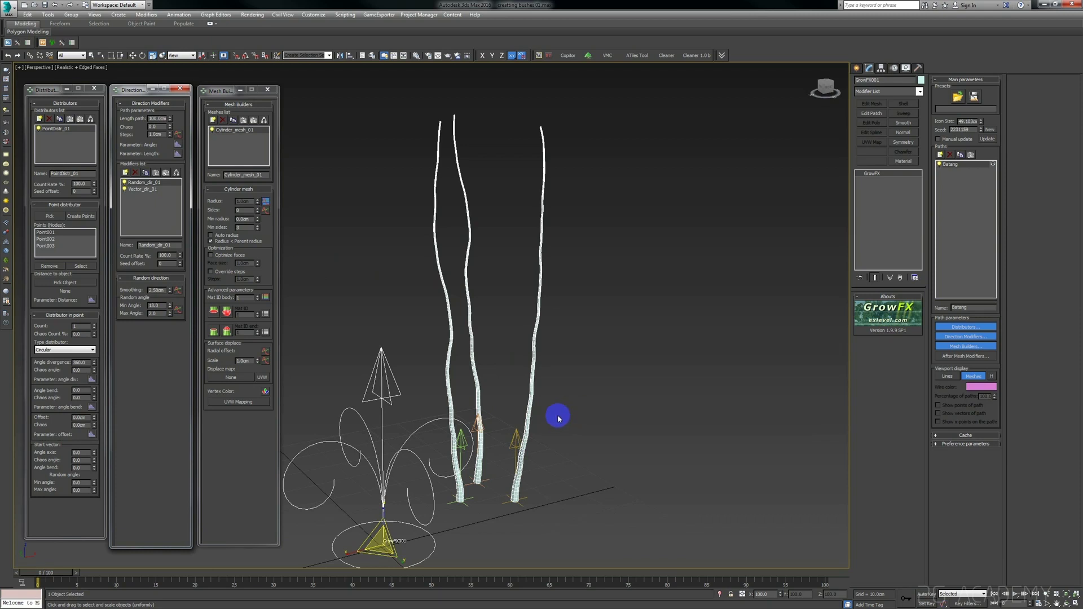
pyautogui.moveTo(504, 415)
pyautogui.keyDown('alt'); pyautogui.mouseDown(button='middle')
pyautogui.moveTo(474, 460)
pyautogui.moveTo(457, 411)
pyautogui.moveTo(423, 382)
pyautogui.moveTo(428, 404)
pyautogui.moveTo(500, 416)
pyautogui.moveTo(481, 411)
pyautogui.moveTo(500, 415)
pyautogui.moveTo(513, 389)
pyautogui.moveTo(498, 399)
pyautogui.moveTo(511, 408)
pyautogui.mouseUp(button='middle'); pyautogui.keyUp('alt')
# Shorten the path Length to about 70cm, test Angle bend, then reset it to 0.
pyautogui.moveTo(171, 122); pyautogui.dragTo(168, 134)
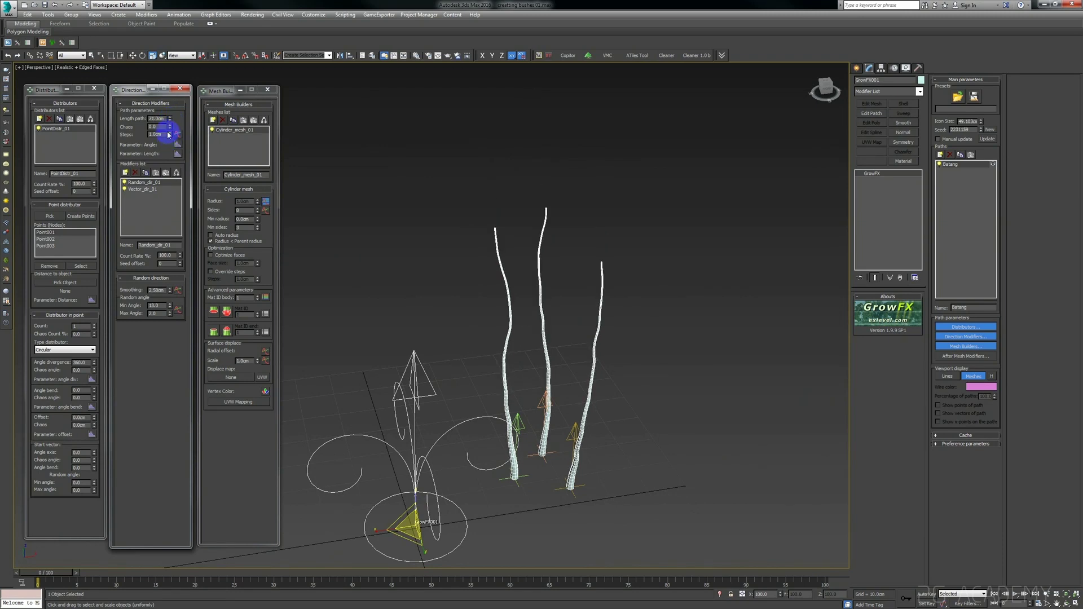
pyautogui.moveTo(602, 295)
pyautogui.keyDown('alt'); pyautogui.mouseDown(button='middle')
pyautogui.moveTo(513, 358)
pyautogui.moveTo(503, 305)
pyautogui.mouseUp(button='middle'); pyautogui.keyUp('alt')
pyautogui.moveTo(567, 348)
pyautogui.keyDown('alt'); pyautogui.mouseDown(button='middle')
pyautogui.moveTo(568, 429)
pyautogui.moveTo(576, 391)
pyautogui.mouseUp(button='middle'); pyautogui.keyUp('alt')
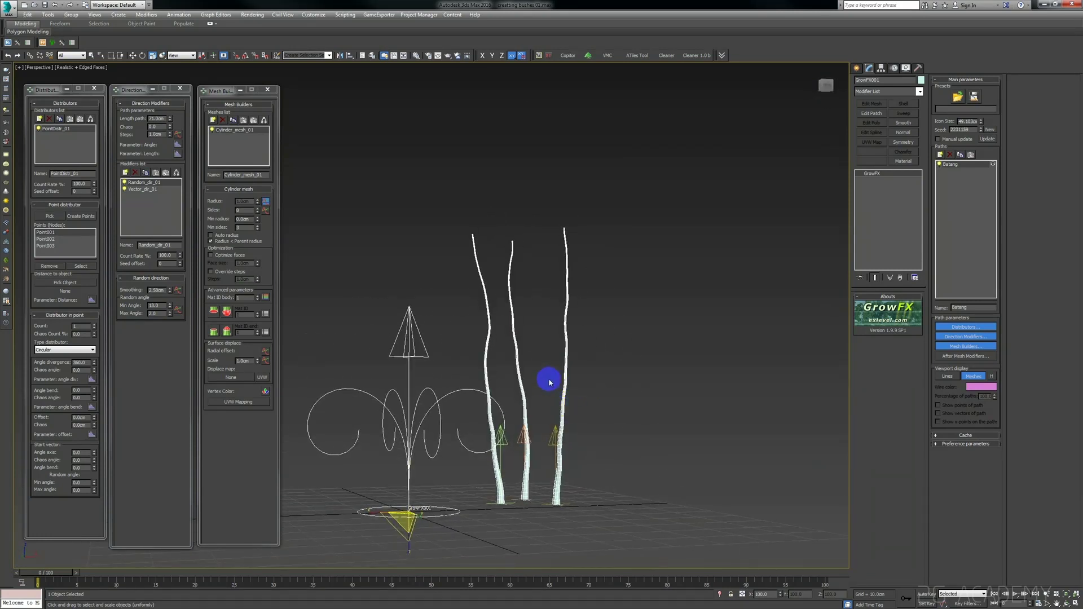
pyautogui.moveTo(96, 393)
pyautogui.mouseDown()
pyautogui.moveTo(92, 415)
pyautogui.moveTo(89, 386)
pyautogui.mouseUp()
pyautogui.rightClick(94, 390)
pyautogui.moveTo(400, 403)
pyautogui.keyDown('alt'); pyautogui.mouseDown(button='middle')
pyautogui.moveTo(423, 430)
pyautogui.moveTo(493, 406)
pyautogui.mouseUp(button='middle'); pyautogui.keyUp('alt')
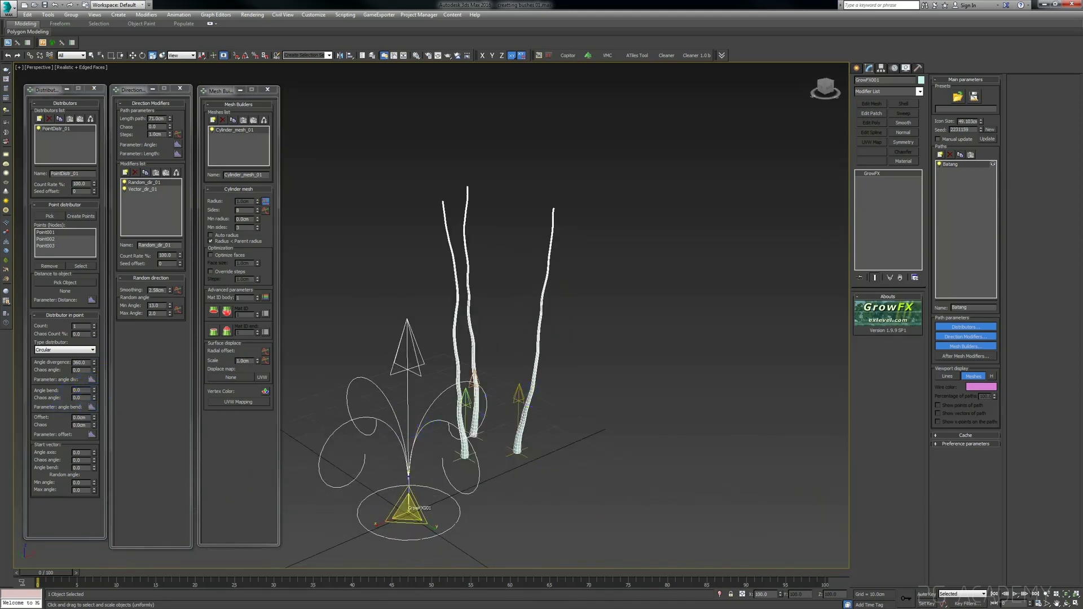
pyautogui.click(474, 432)
pyautogui.moveTo(465, 427); pyautogui.dragTo(481, 406)
pyautogui.moveTo(487, 362)
pyautogui.keyDown('alt'); pyautogui.mouseDown(button='middle')
pyautogui.moveTo(445, 411)
pyautogui.moveTo(469, 365)
pyautogui.moveTo(494, 364)
pyautogui.mouseUp(button='middle'); pyautogui.keyUp('alt')
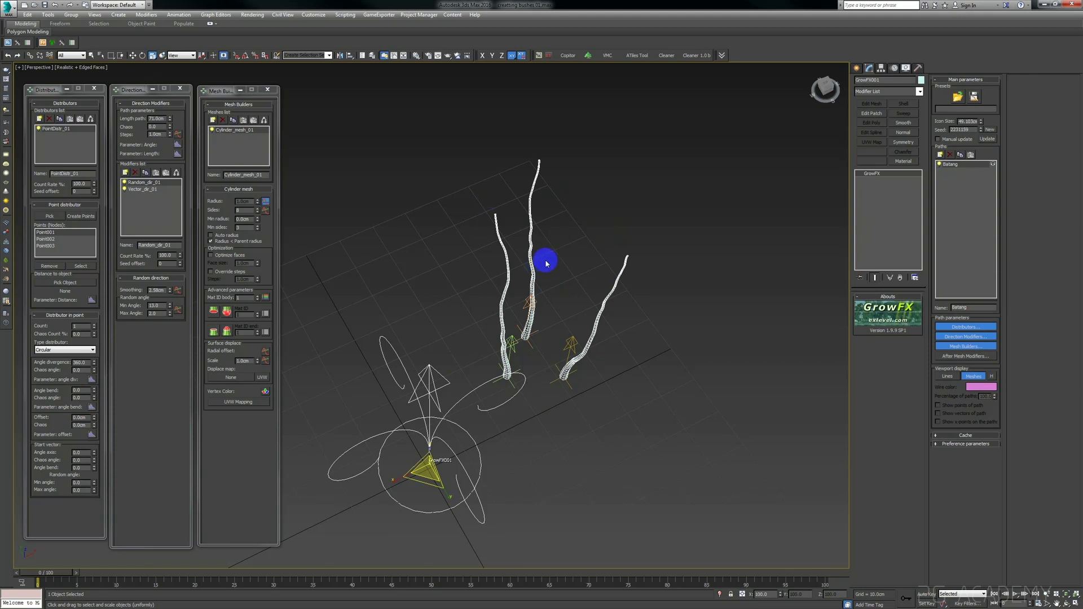
pyautogui.keyDown('alt'); pyautogui.moveTo(546, 262); pyautogui.dragTo(528, 261, button='middle'); pyautogui.keyUp('alt')
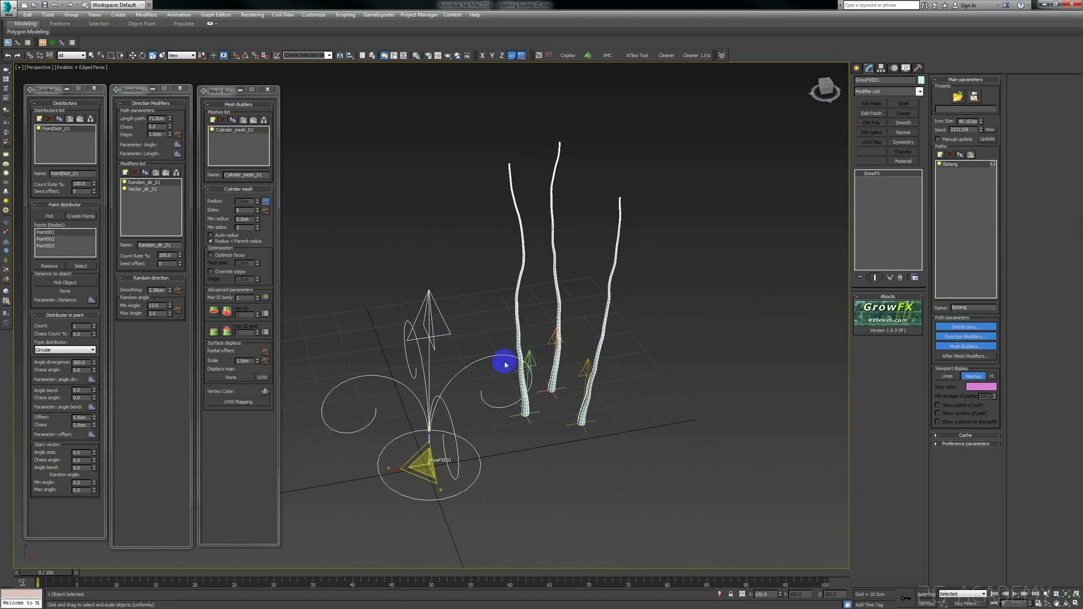
pyautogui.keyDown('alt'); pyautogui.moveTo(540, 394); pyautogui.dragTo(576, 310, button='middle'); pyautogui.keyUp('alt')
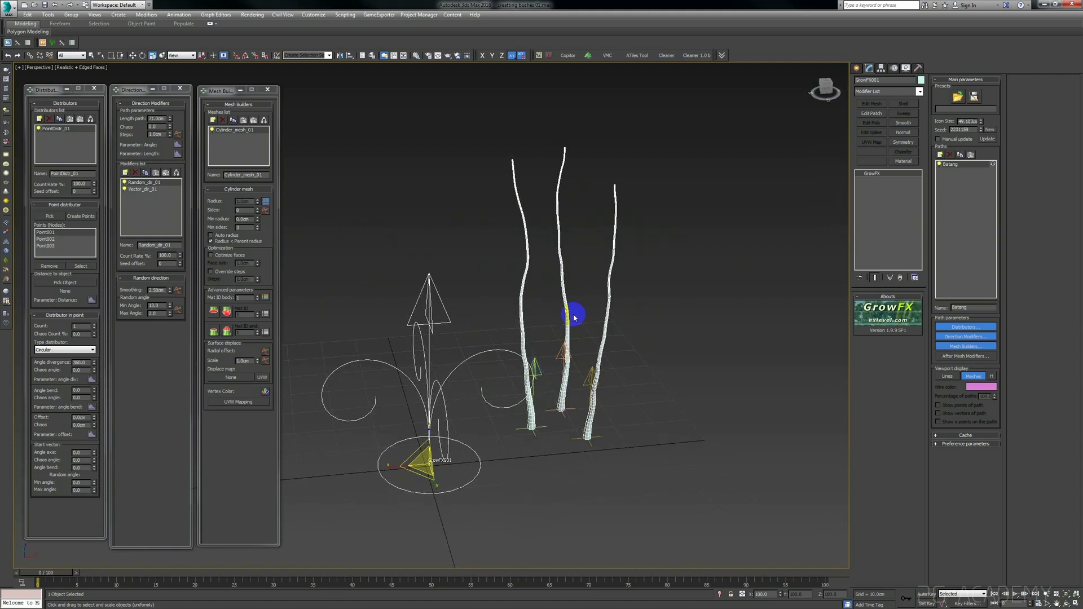